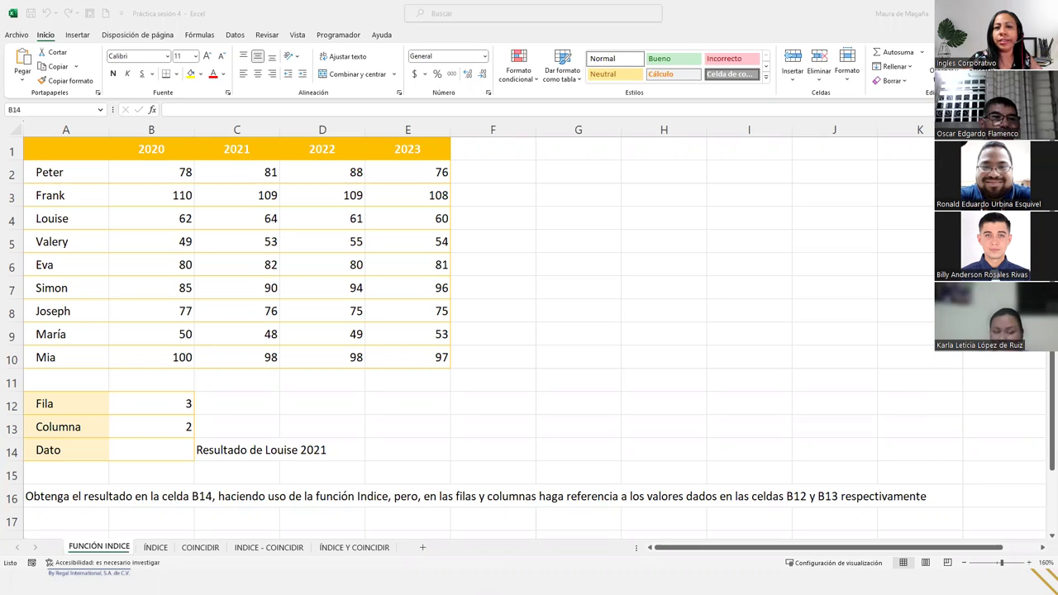
click(178, 448)
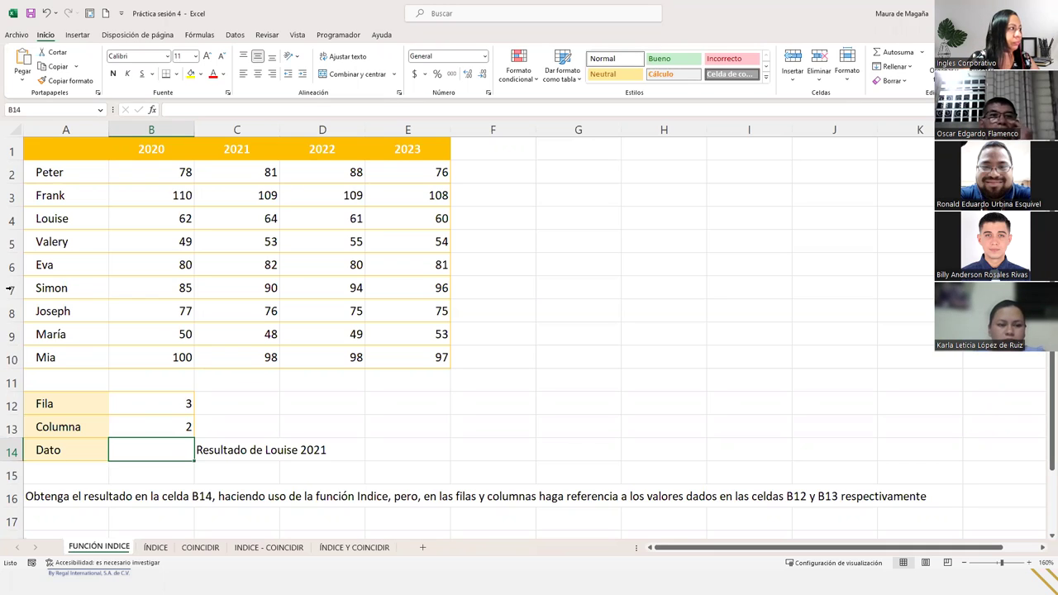
click(210, 34)
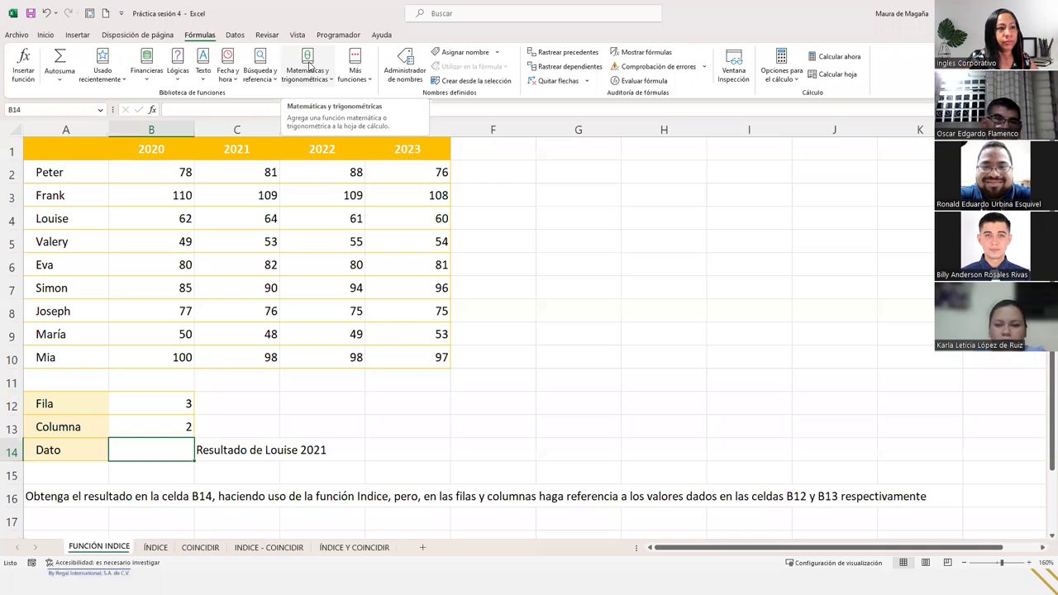
click(256, 76)
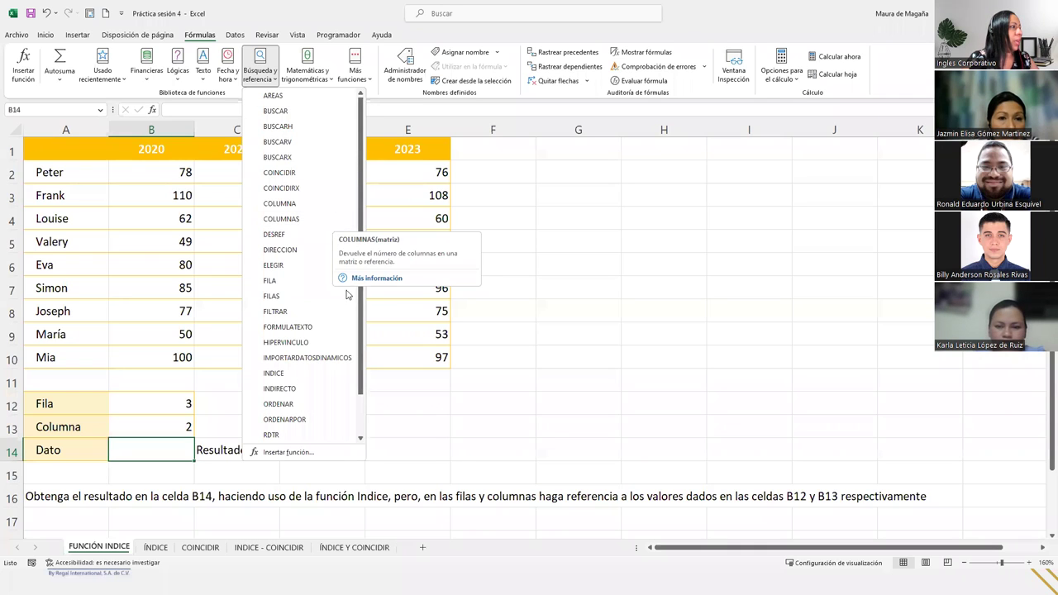
click(321, 380)
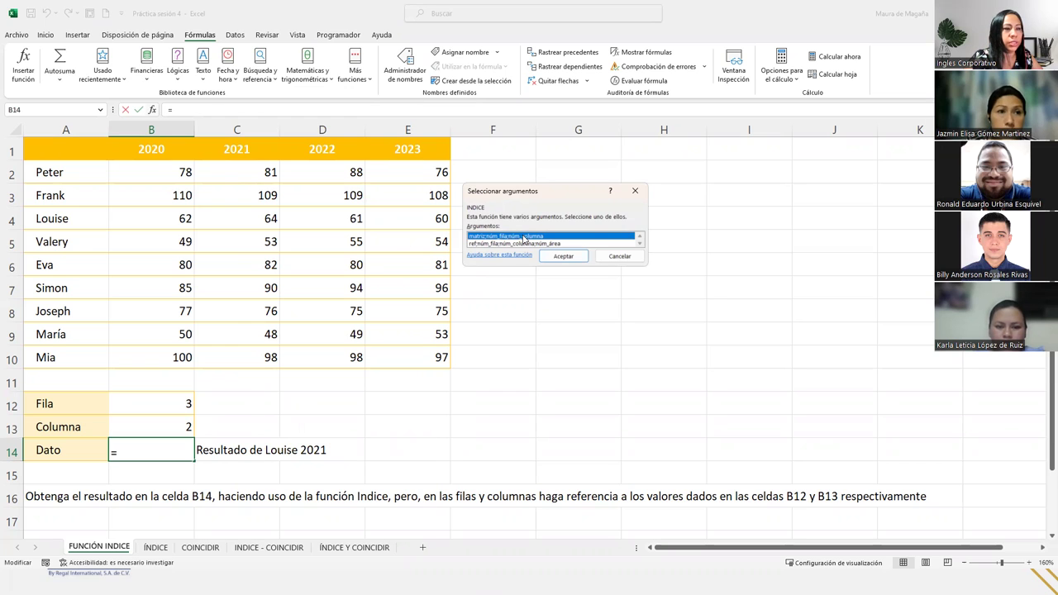
click(582, 256)
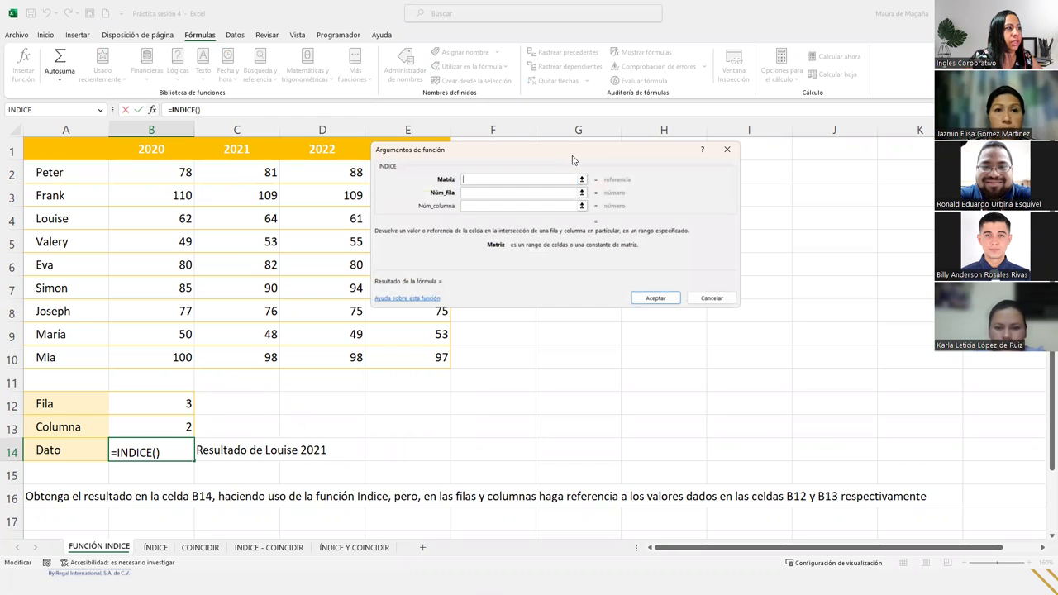
drag(573, 160, 657, 261)
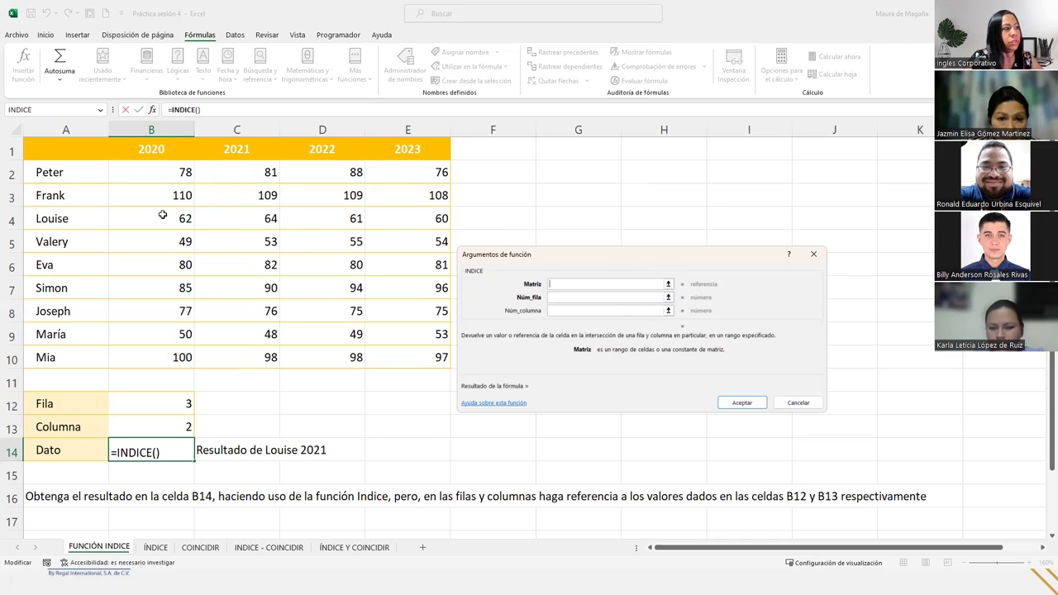
drag(76, 171, 408, 353)
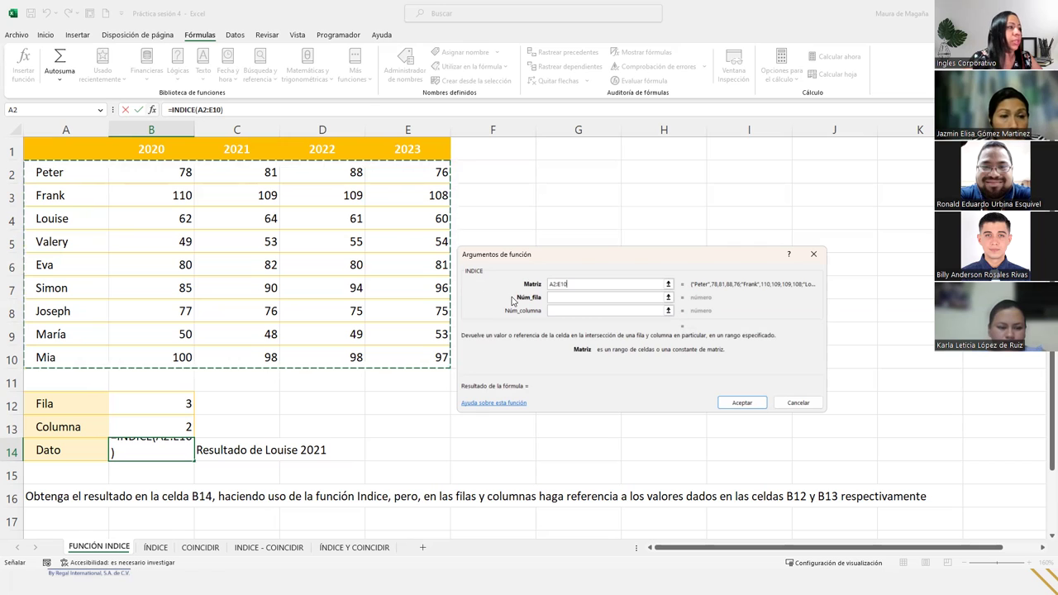
click(583, 297)
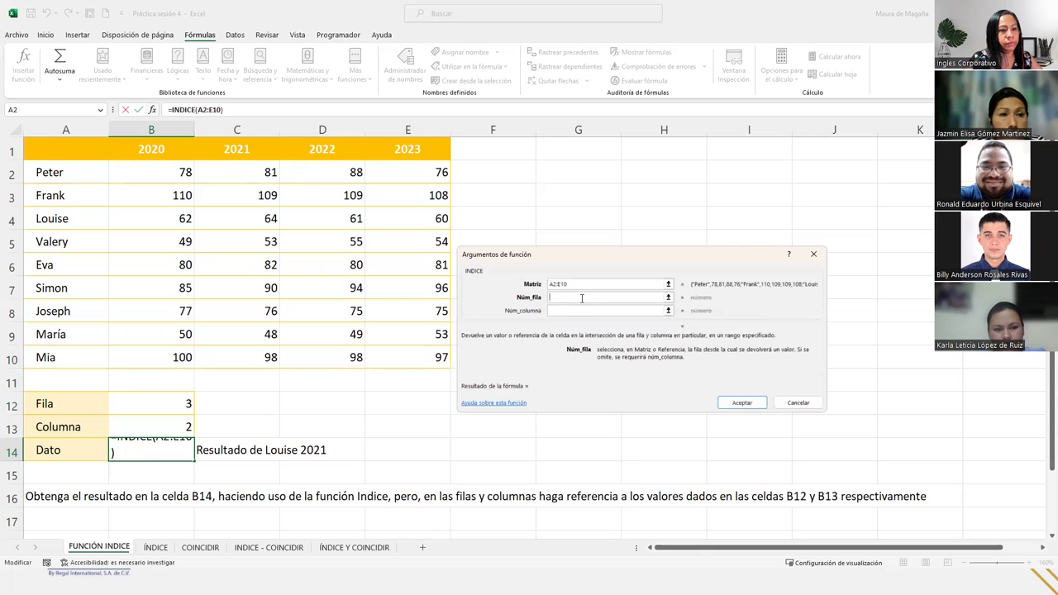
click(177, 404)
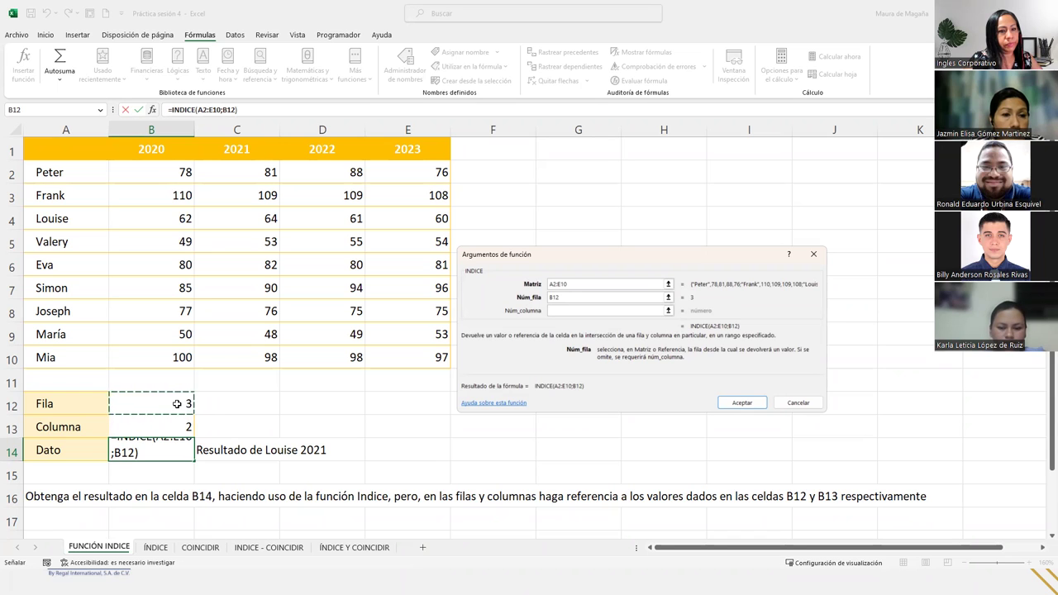
click(560, 311)
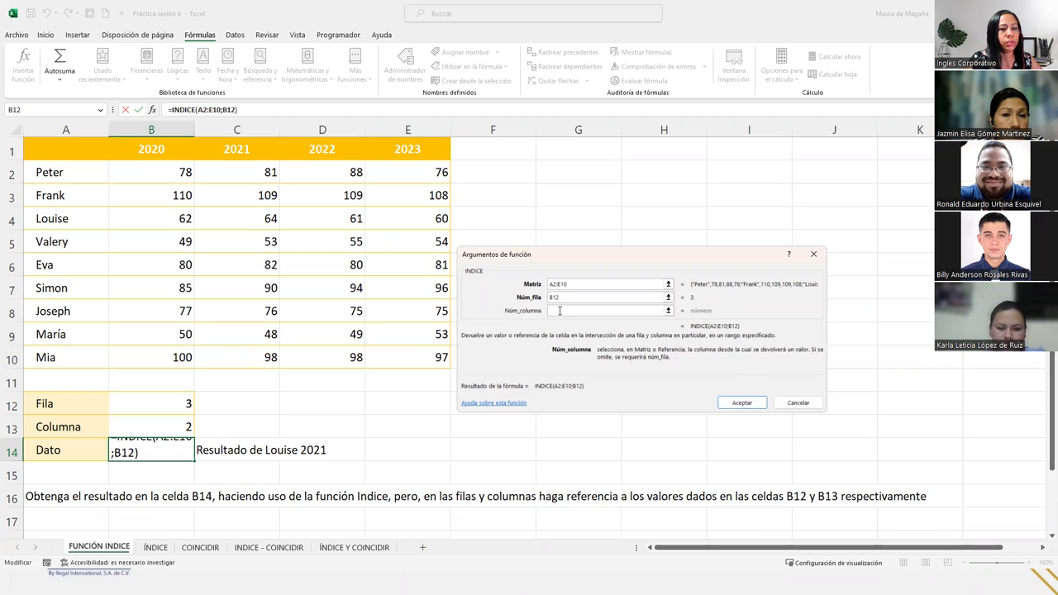
click(177, 423)
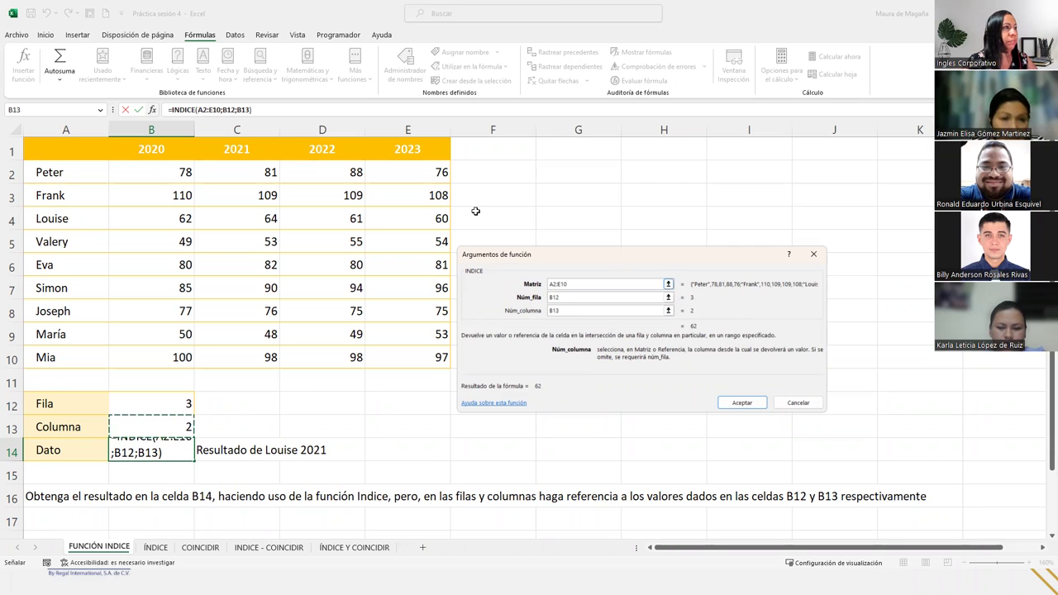
click(819, 257)
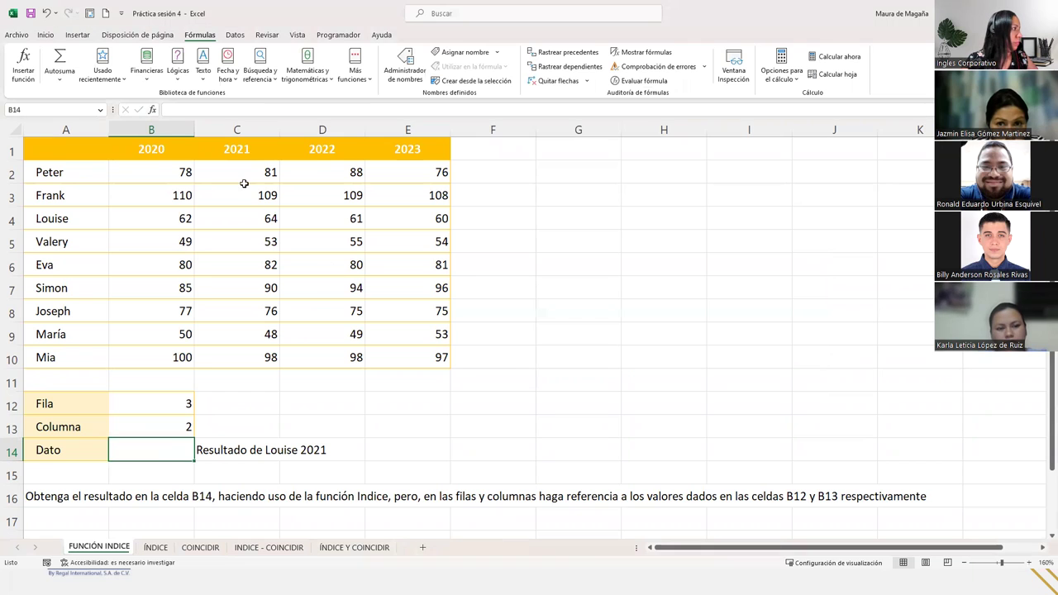
Step: Insert a blank column before the table and a blank row above it, with the new column A narrowed
right_click(90, 130)
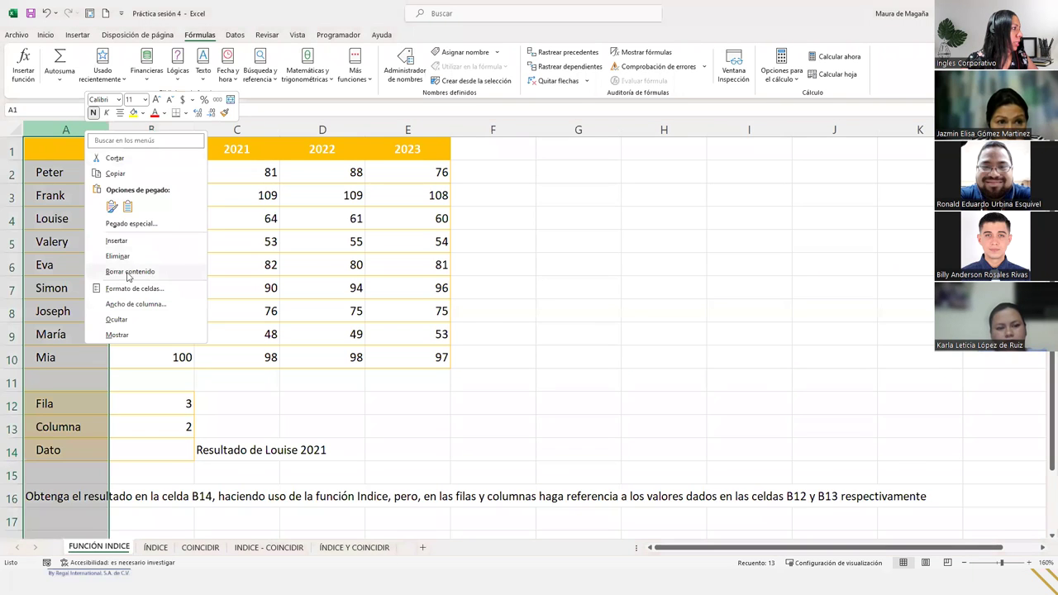
click(141, 242)
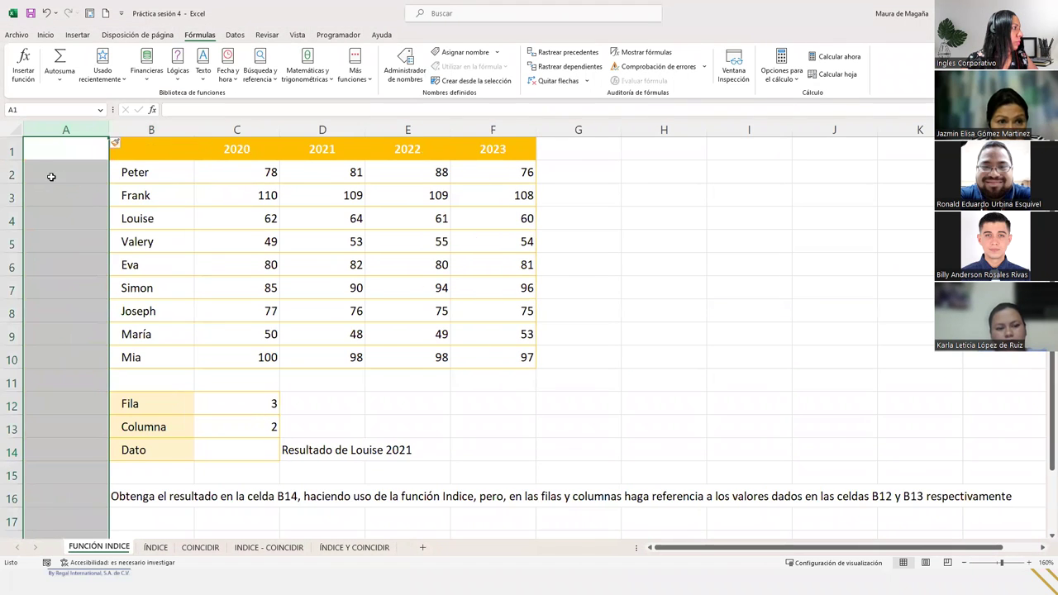
right_click(13, 155)
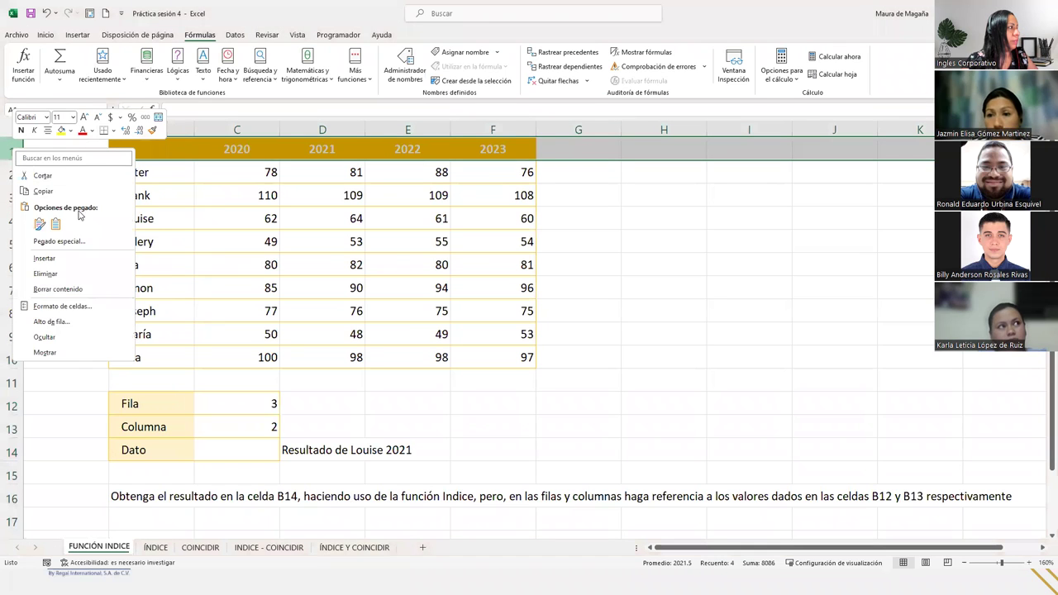
click(44, 258)
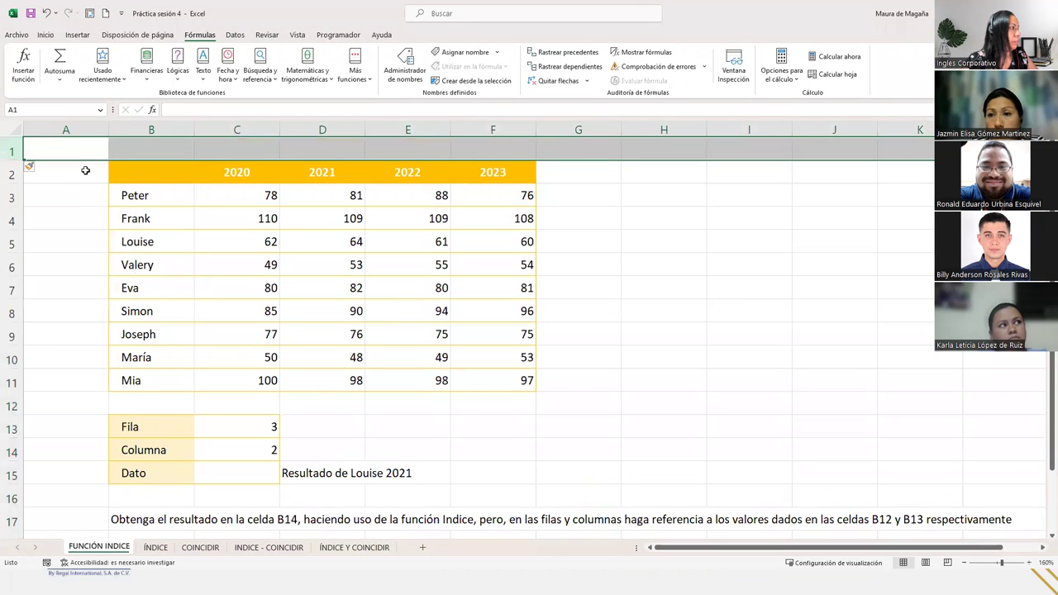
click(58, 196)
drag(108, 133, 55, 141)
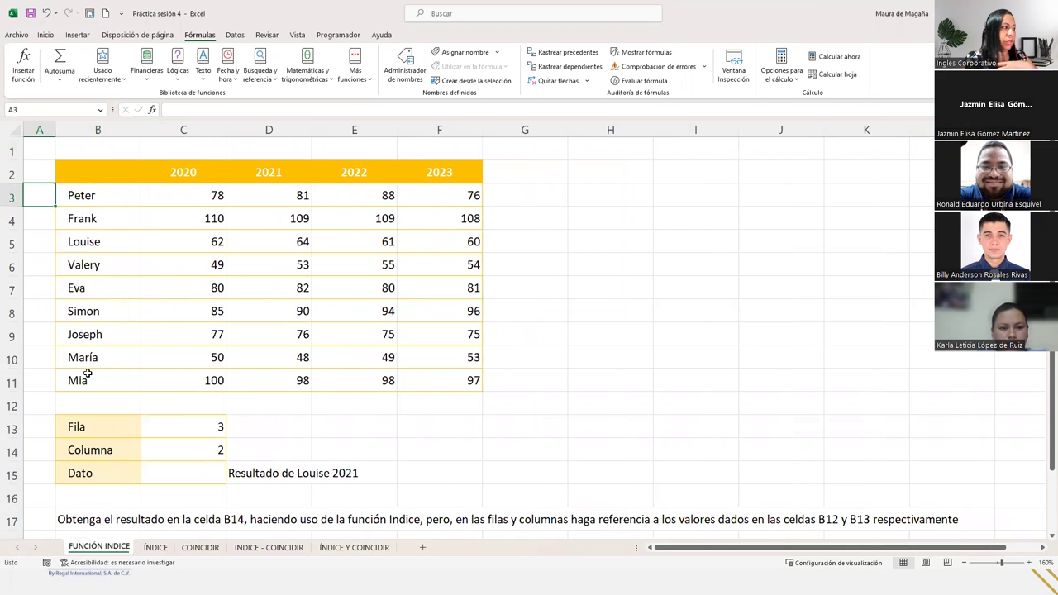
Step: Number the table's data rows 1 through 9 in cells A3:A11
drag(97, 198, 302, 244)
drag(331, 306, 454, 376)
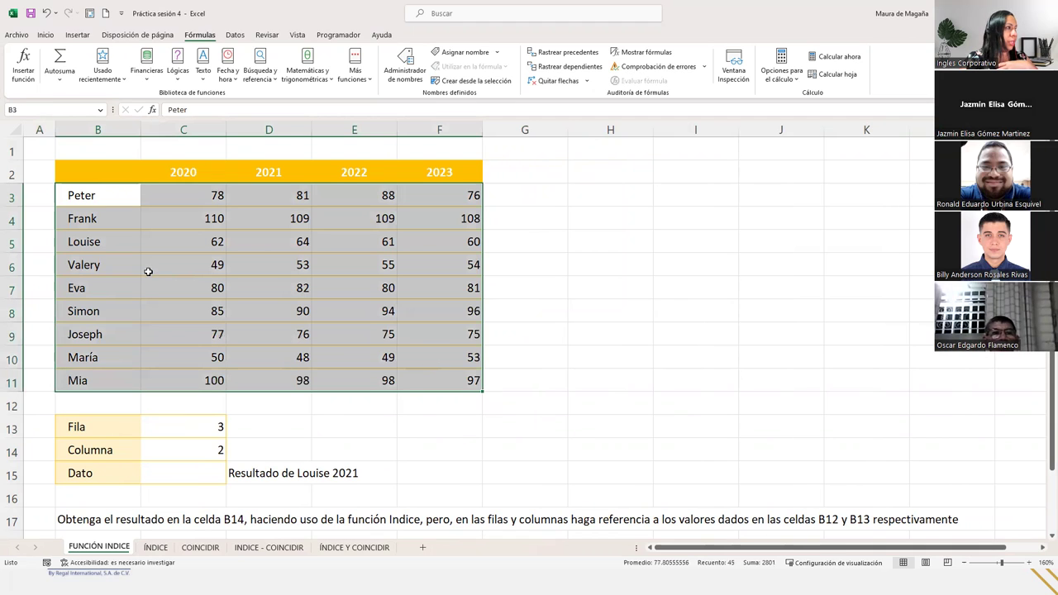
click(47, 193)
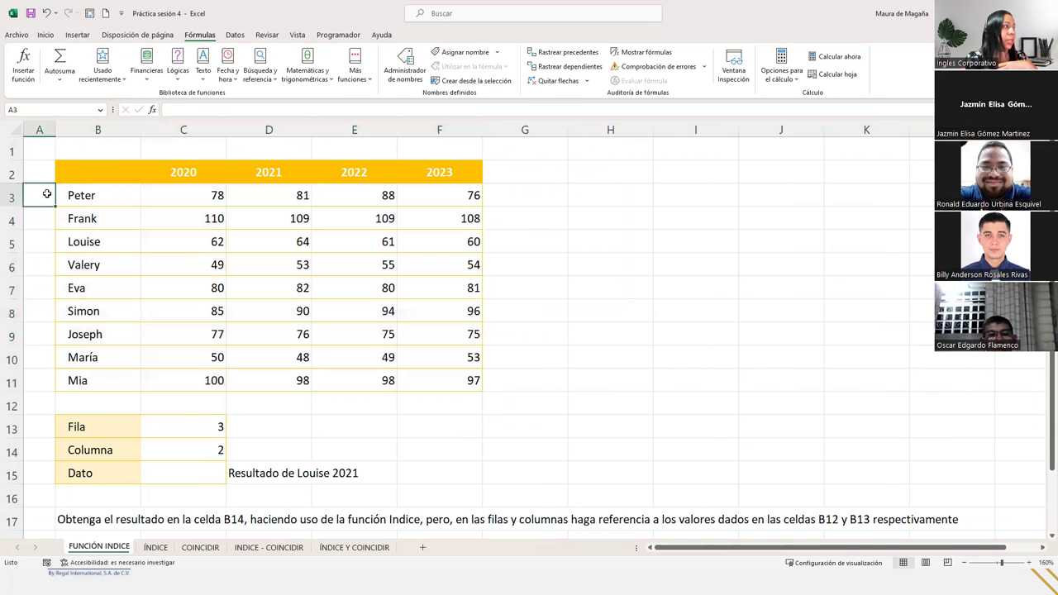
text(1)
key(Return)
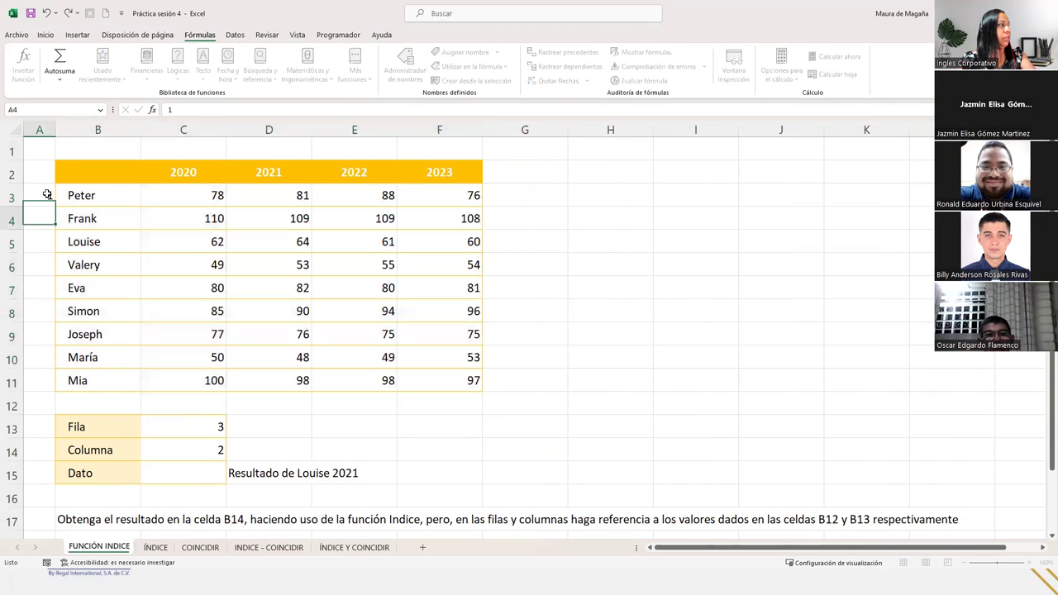
text(2)
key(Return)
text(3)
key(Return)
text(4)
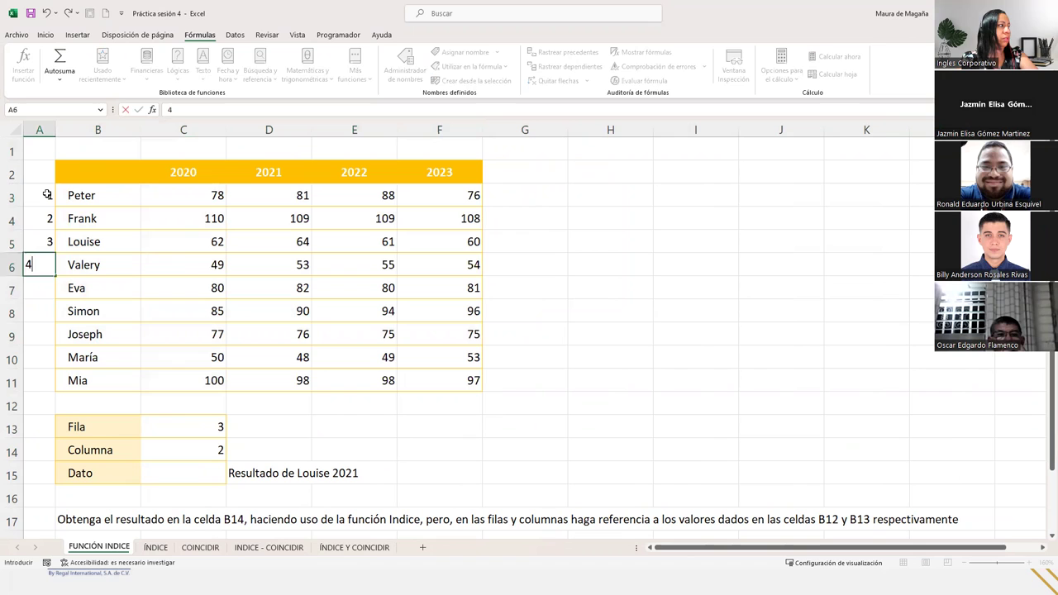
key(Return)
text(5)
key(Return)
text(6)
key(Return)
text(7)
key(Return)
text(8)
key(Return)
text(9)
key(Return)
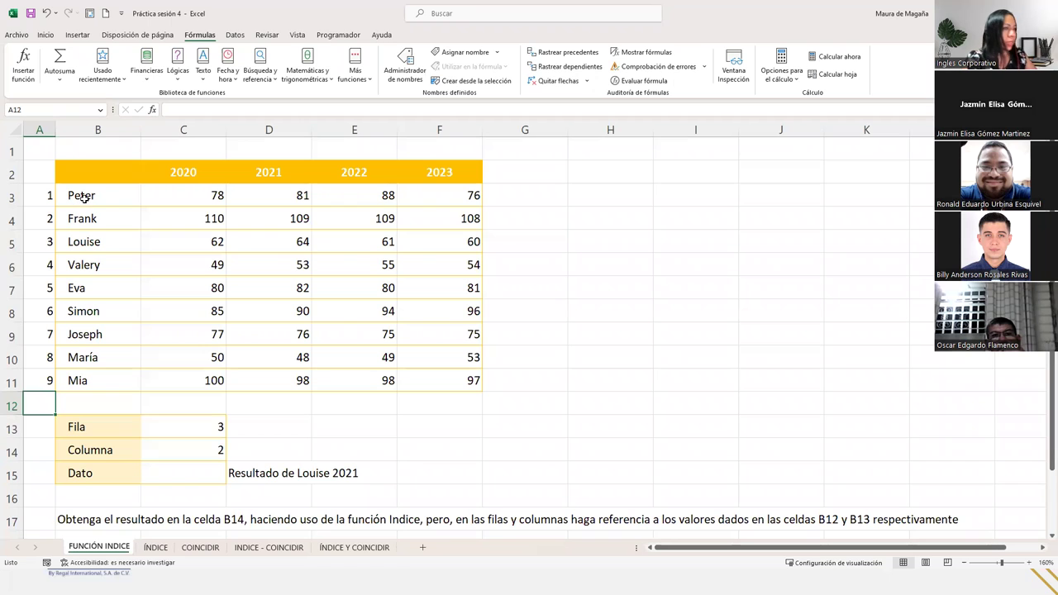
Step: Number the table's columns 1 through 5 in cells B1:F1, starting at the names column
drag(84, 198, 435, 369)
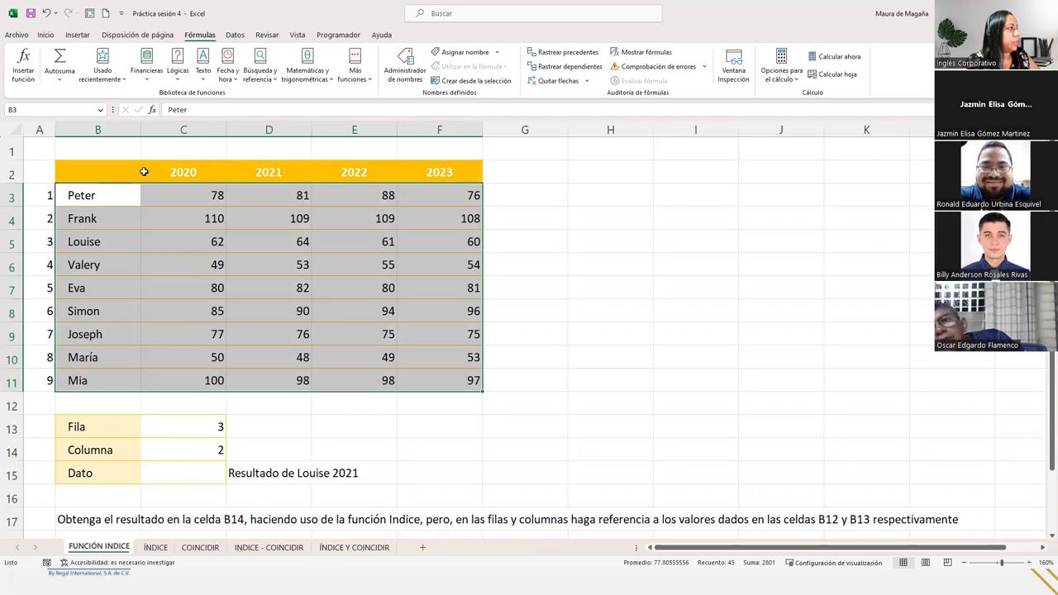
click(143, 171)
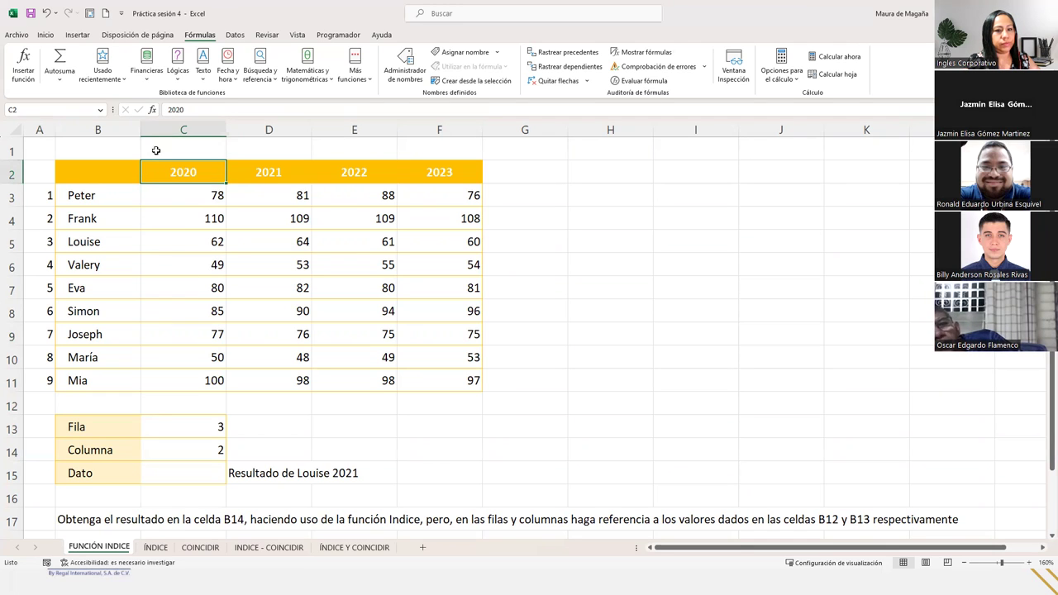
click(183, 147)
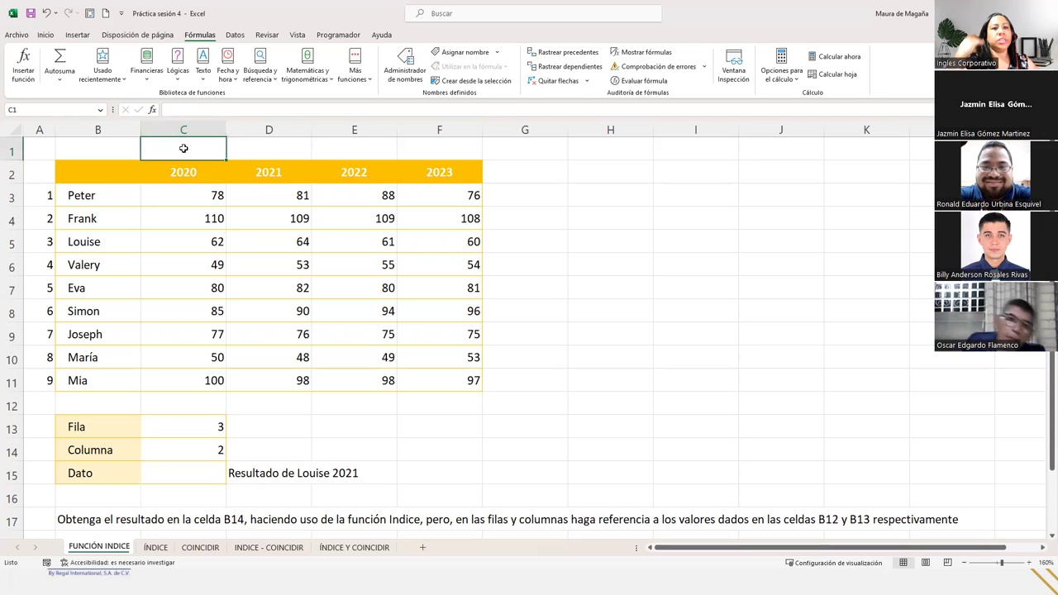
drag(195, 201, 432, 381)
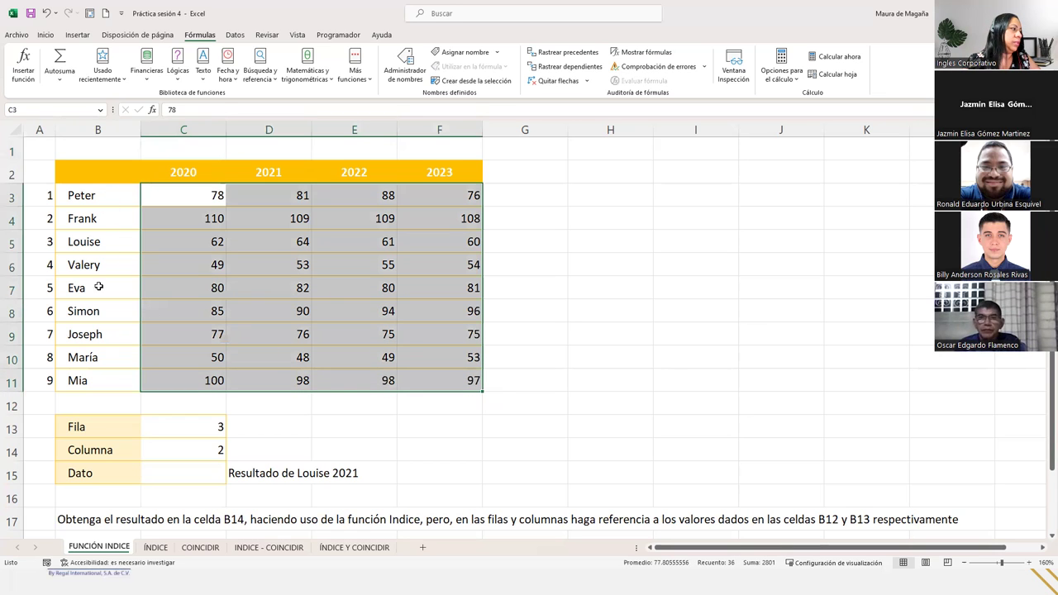
click(153, 149)
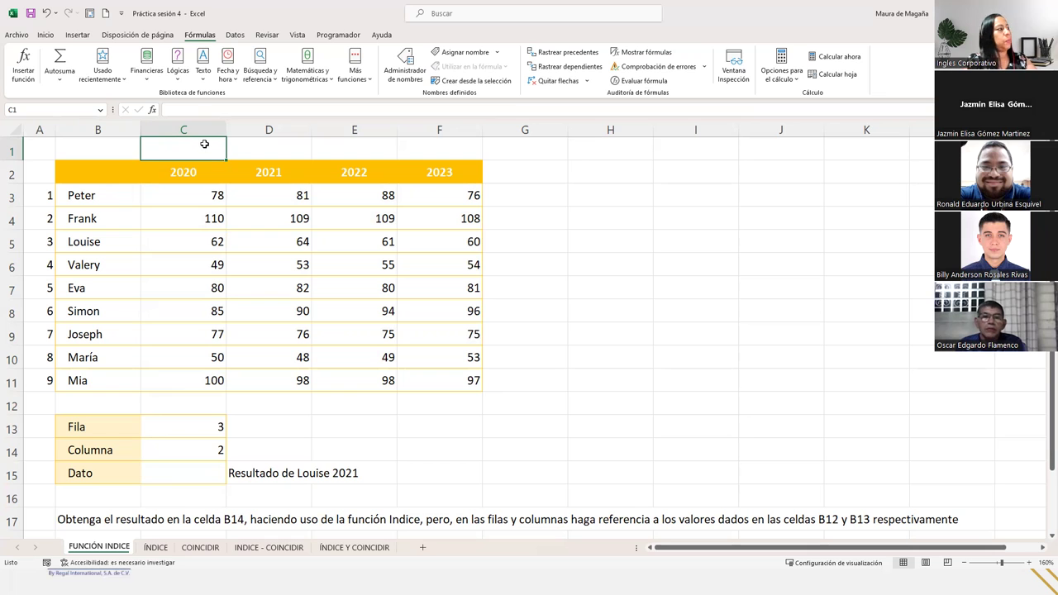
key(Left)
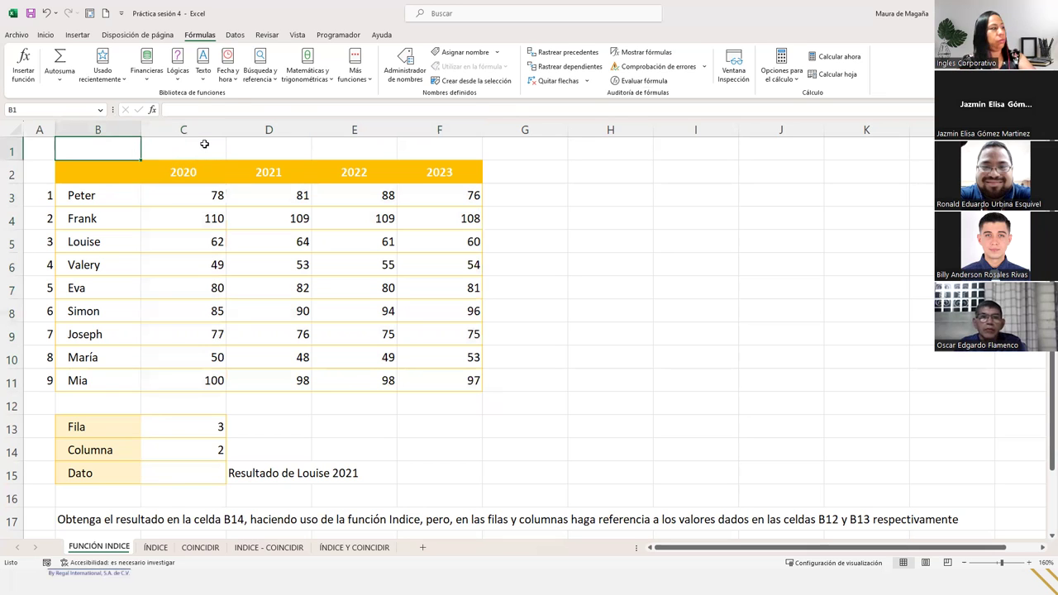
text(1)
key(Tab)
text(2)
key(Tab)
text(3)
key(Tab)
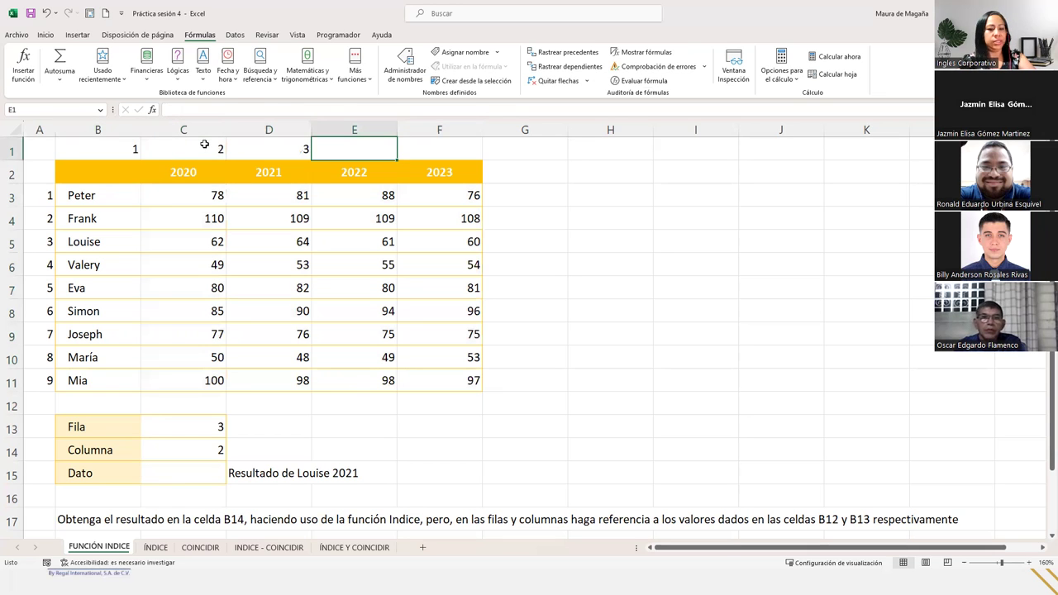
text(4)
key(Tab)
text(5)
key(Down)
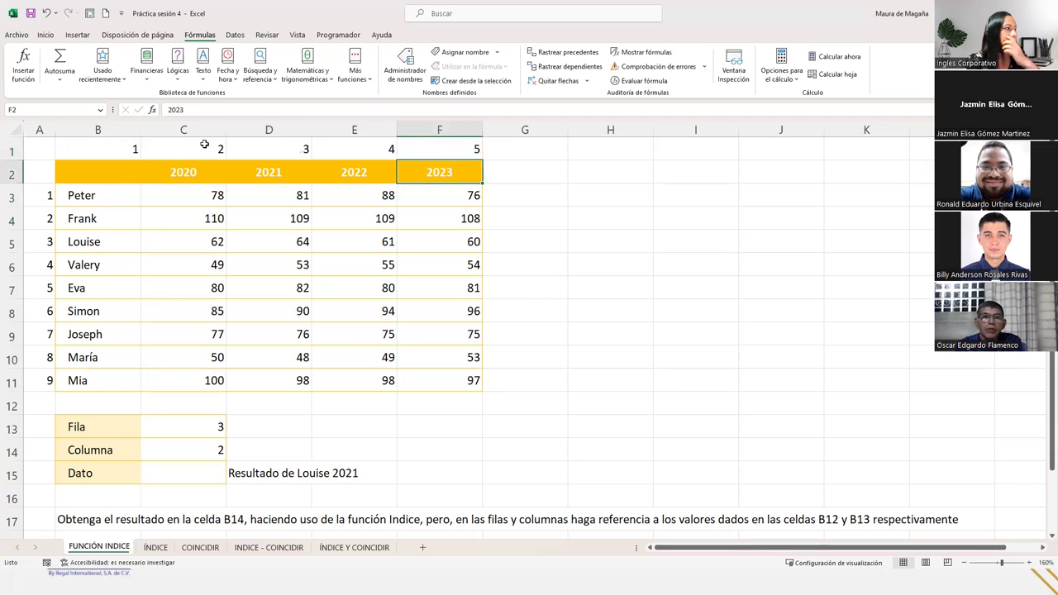
Step: Clear the number above the names column in B1 and renumber the year columns 1 through 4 in C1:F1
click(192, 444)
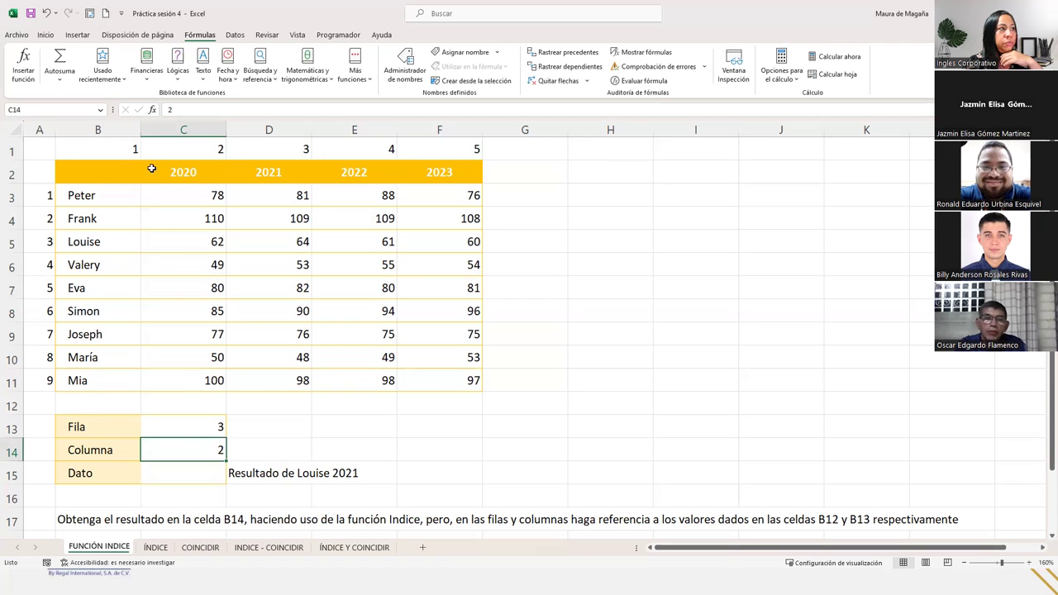
click(114, 152)
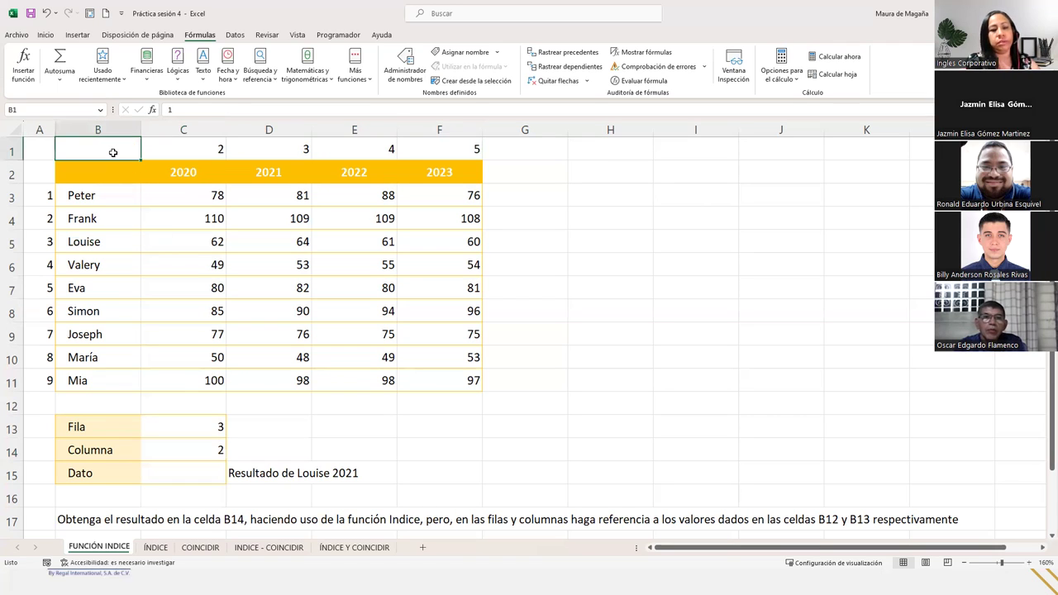
key(Right)
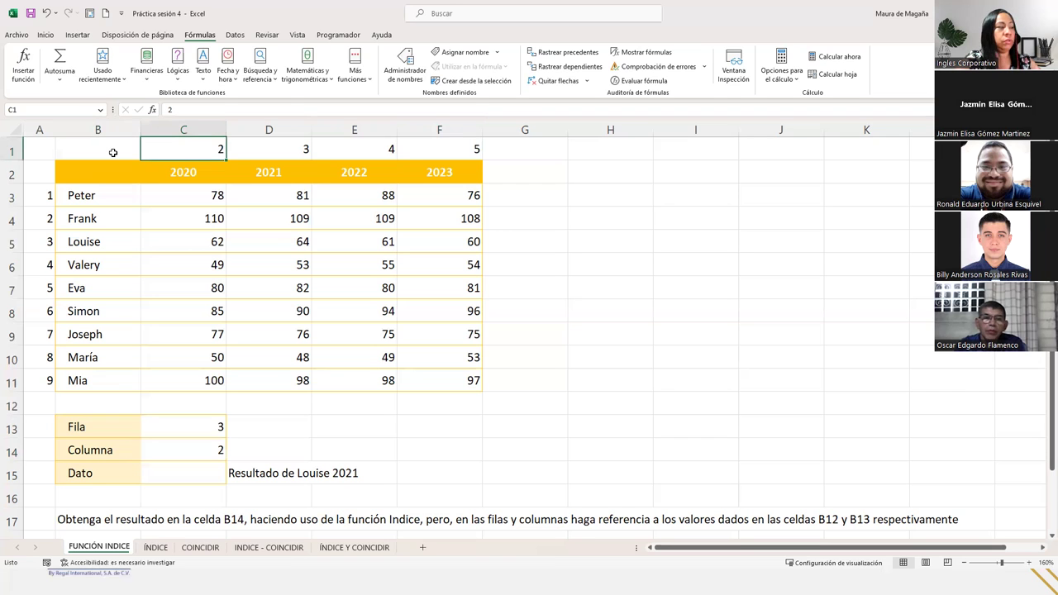
key(Right)
key(Right)
key(Right)
text(4)
key(Return)
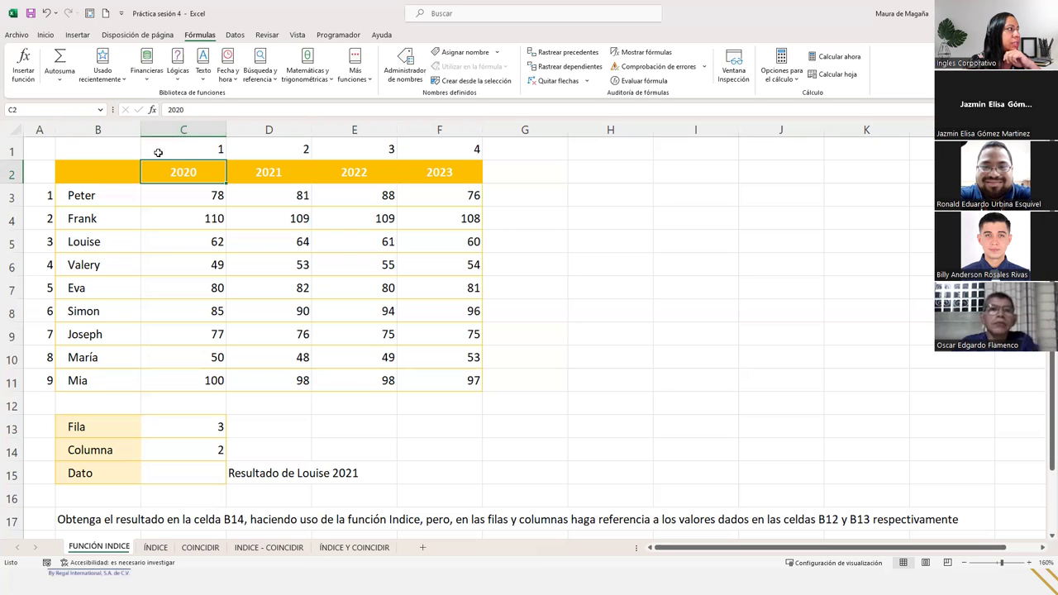
click(196, 146)
click(263, 149)
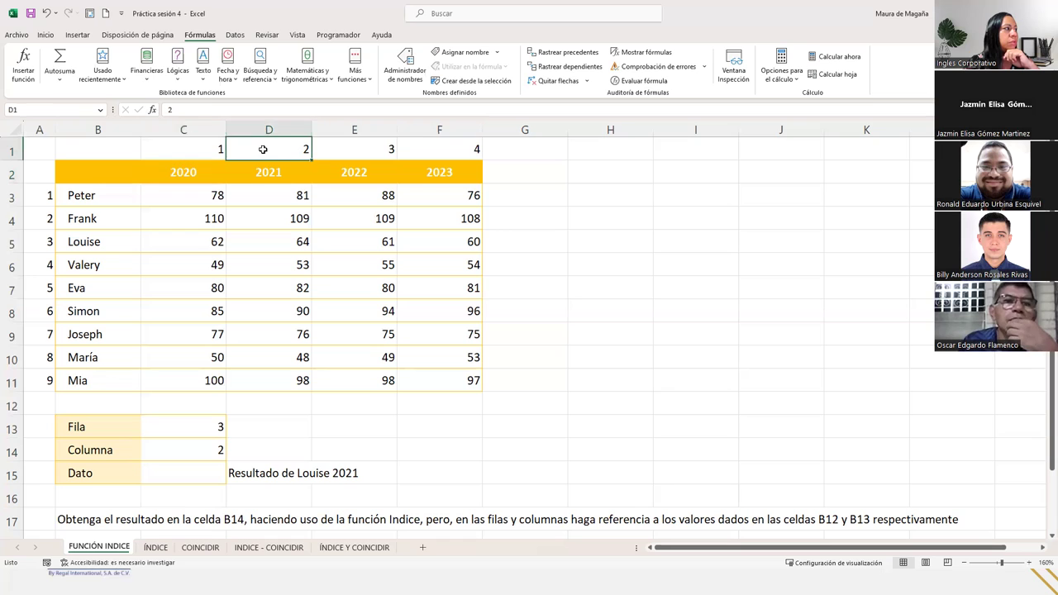
Step: Examine where sheet row 5 and the 2021 column intersect by selecting both and excluding cell D5
click(327, 146)
click(415, 143)
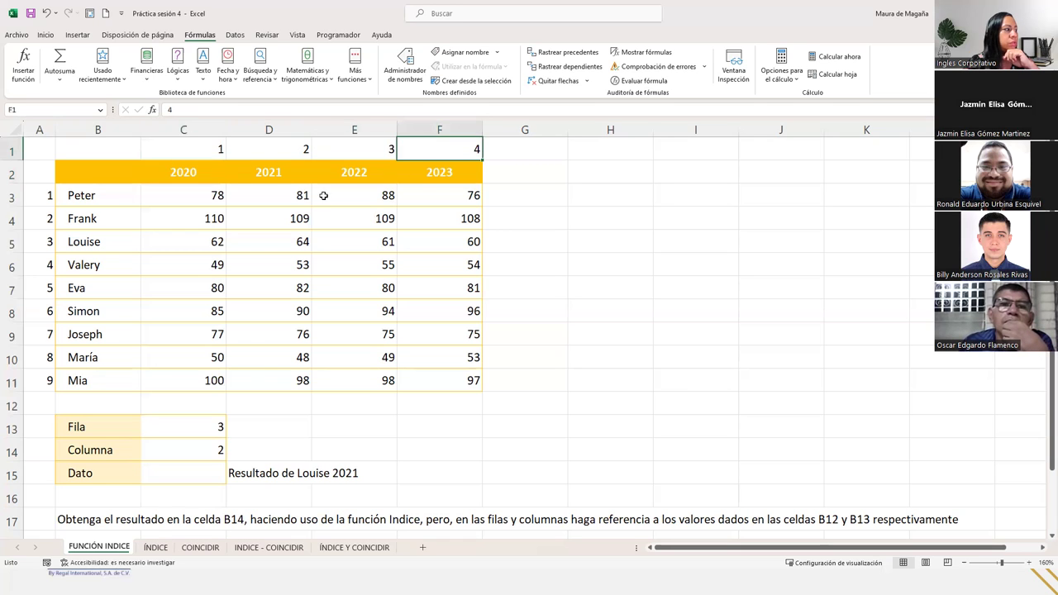
click(207, 447)
click(181, 473)
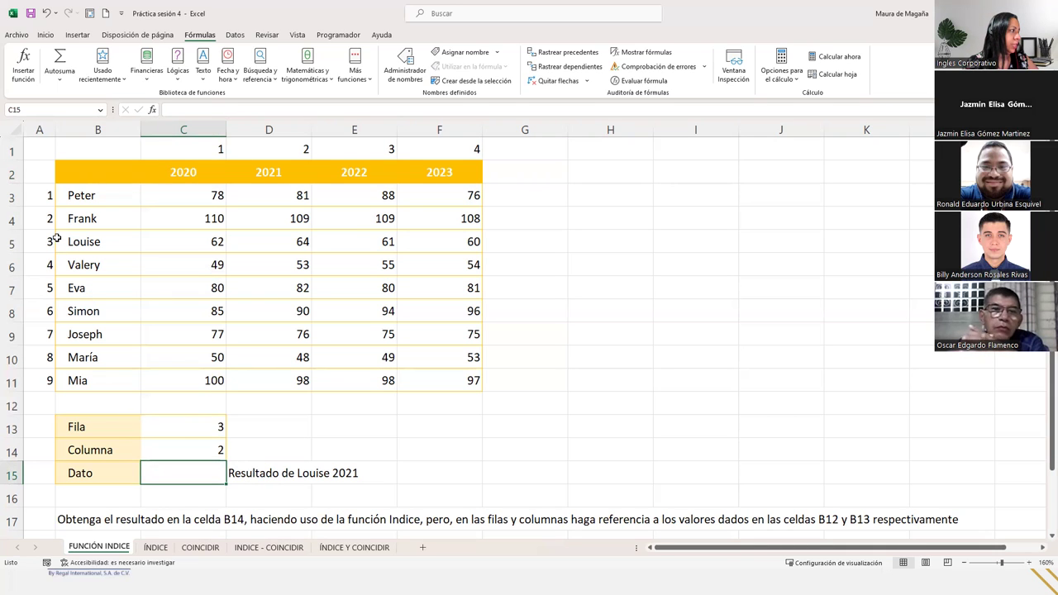
click(13, 242)
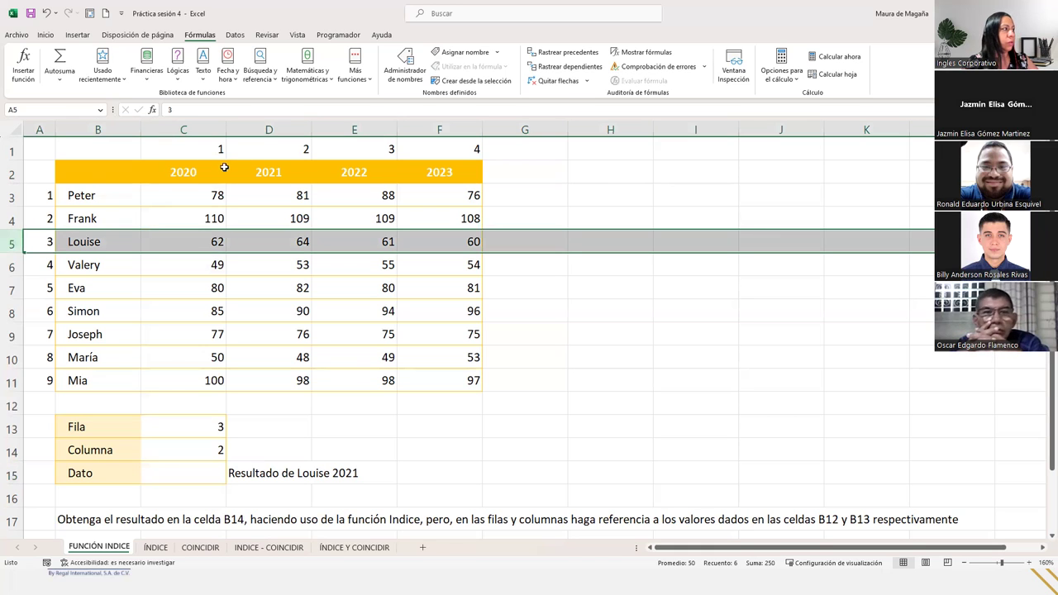
ctrl+click(269, 128)
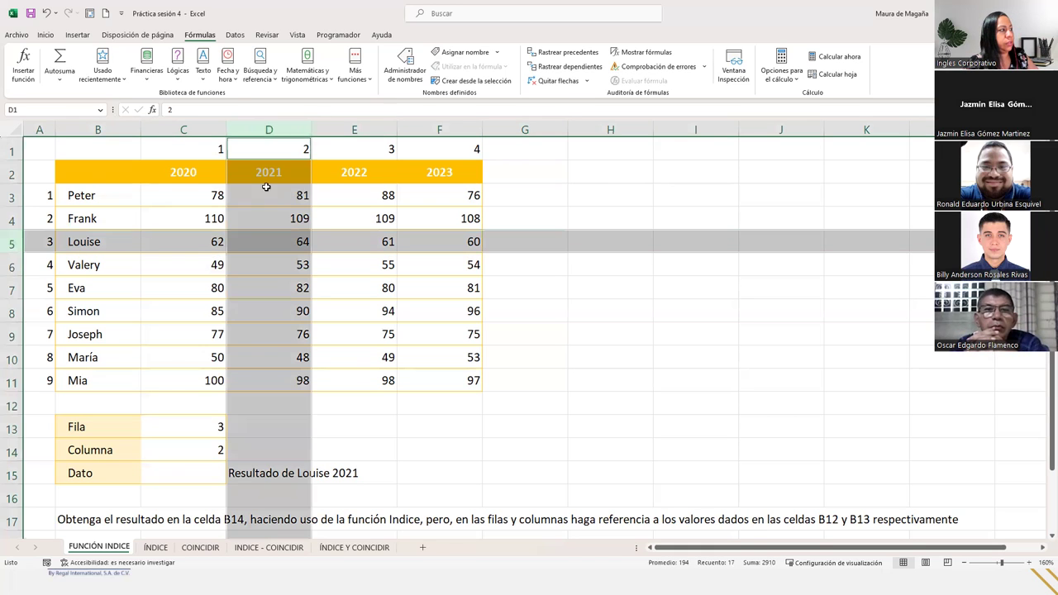
ctrl+click(274, 239)
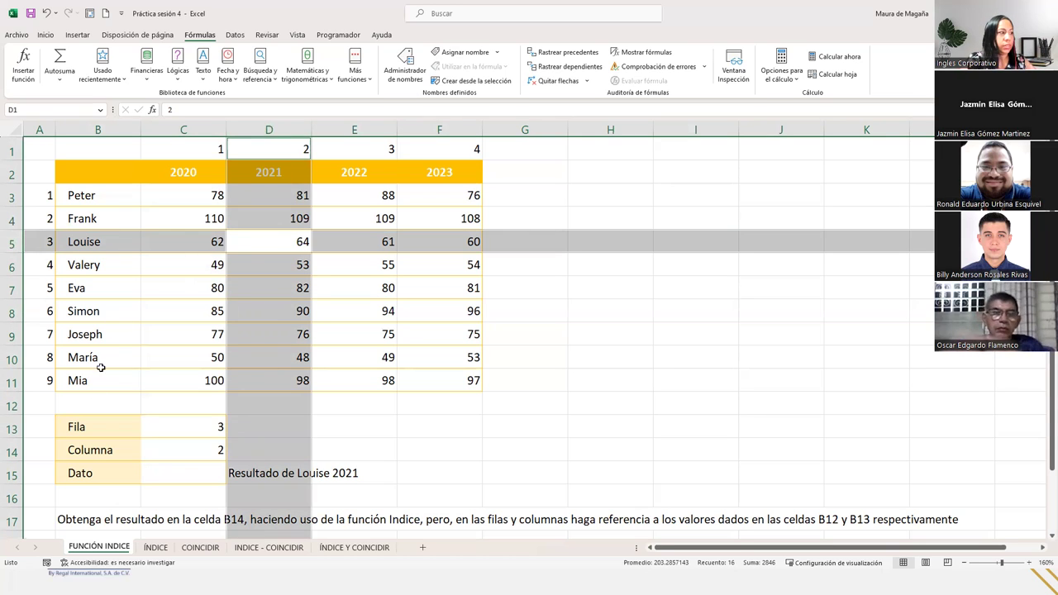
Step: Enter =INDICE(C3:F11;C13;C14) in the Dato cell C15, taking the row and column numbers from the cells above
click(191, 478)
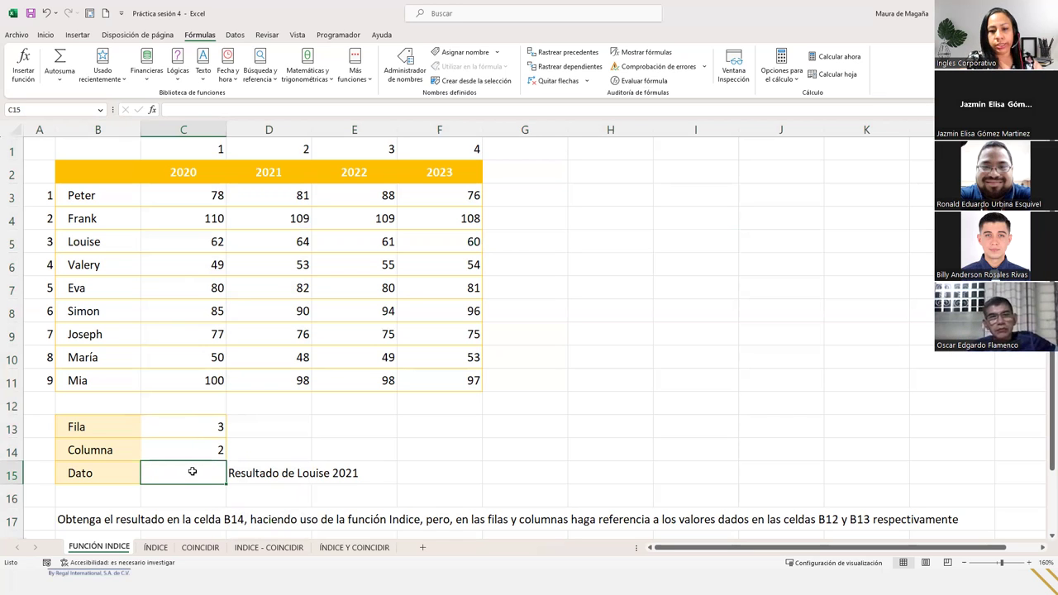
text(=indic)
key(Tab)
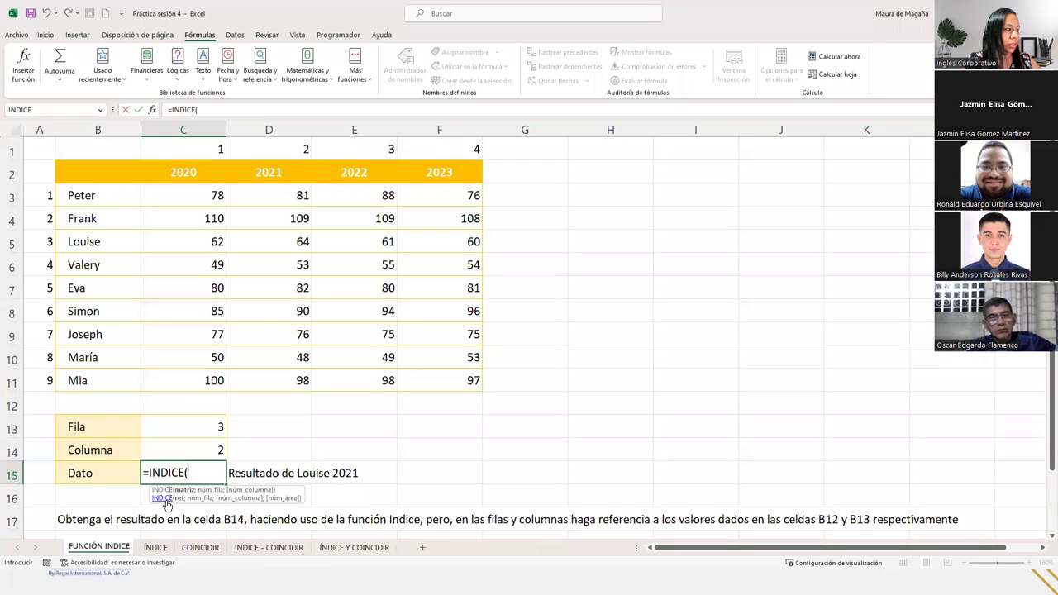
drag(185, 196, 436, 378)
text(;)
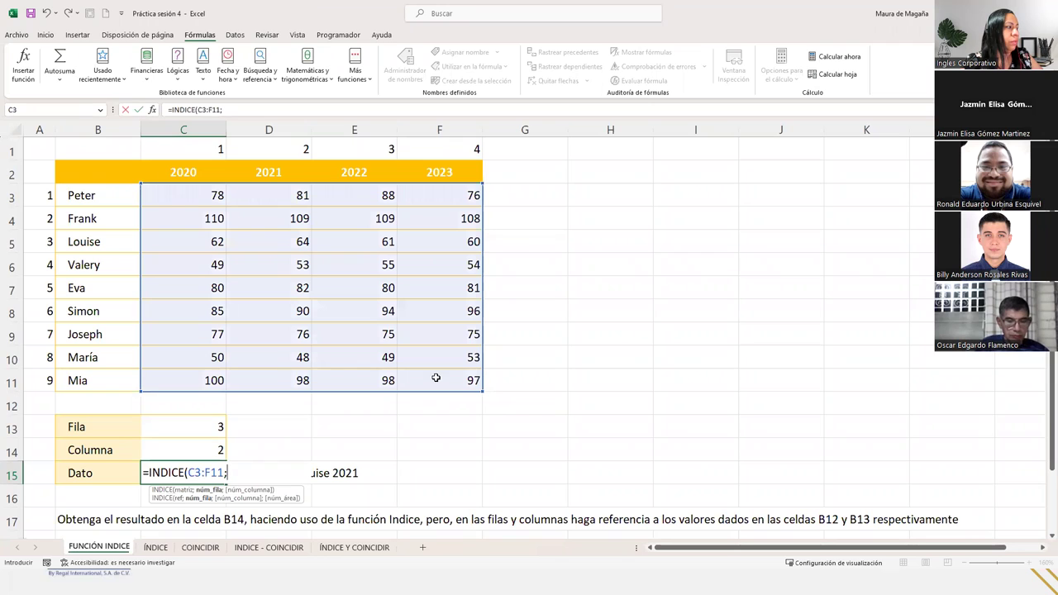
click(213, 424)
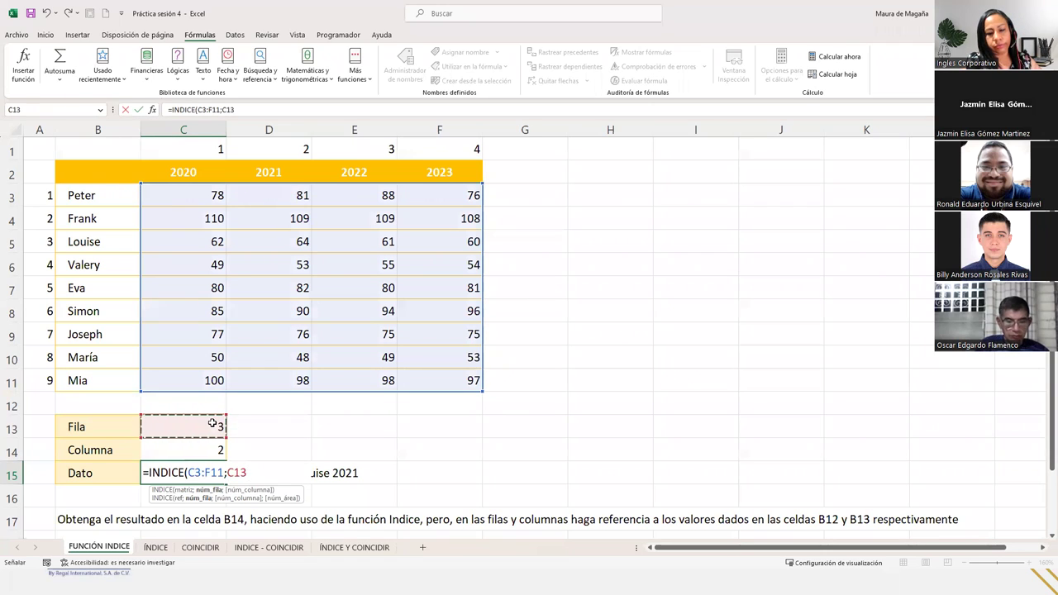
text(;)
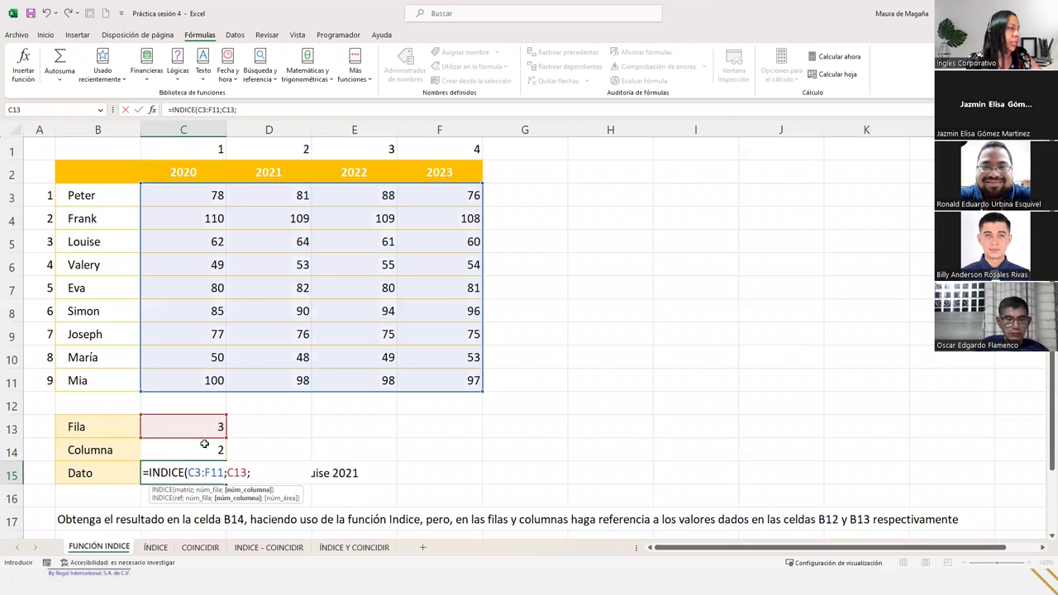
click(203, 448)
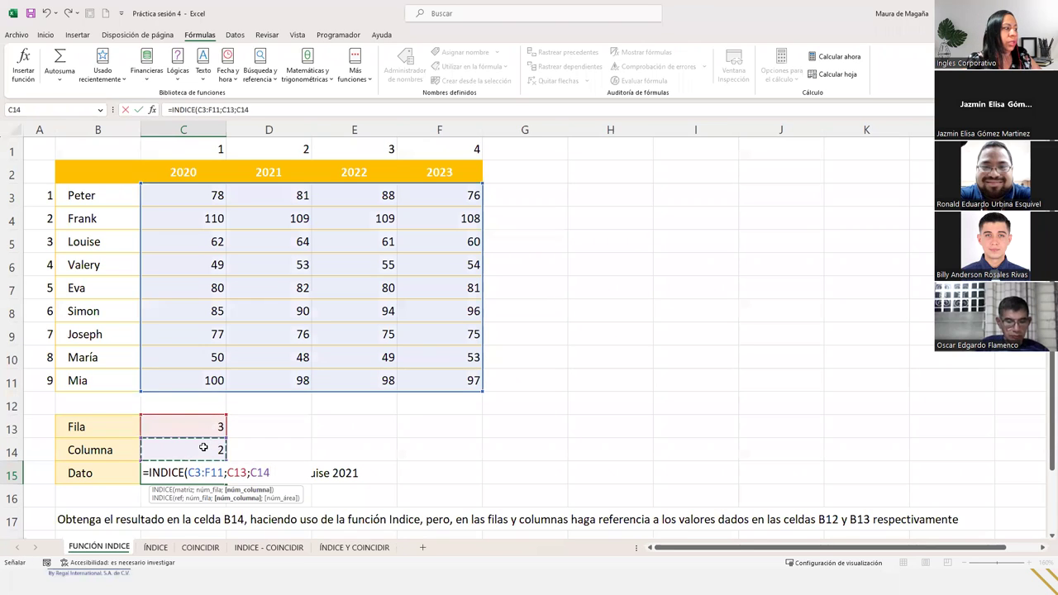
text())
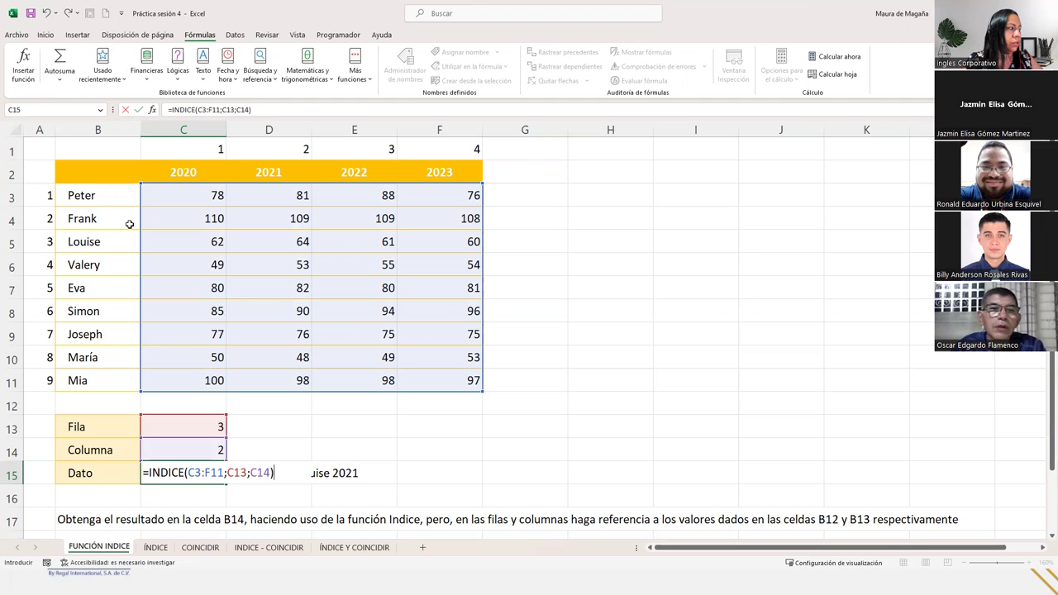
key(Return)
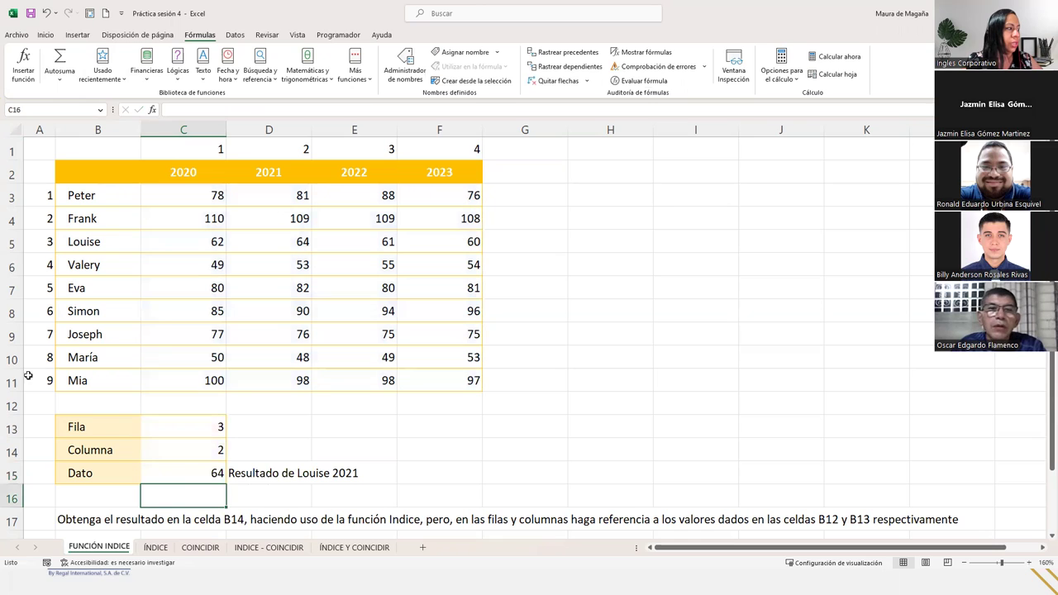
click(200, 463)
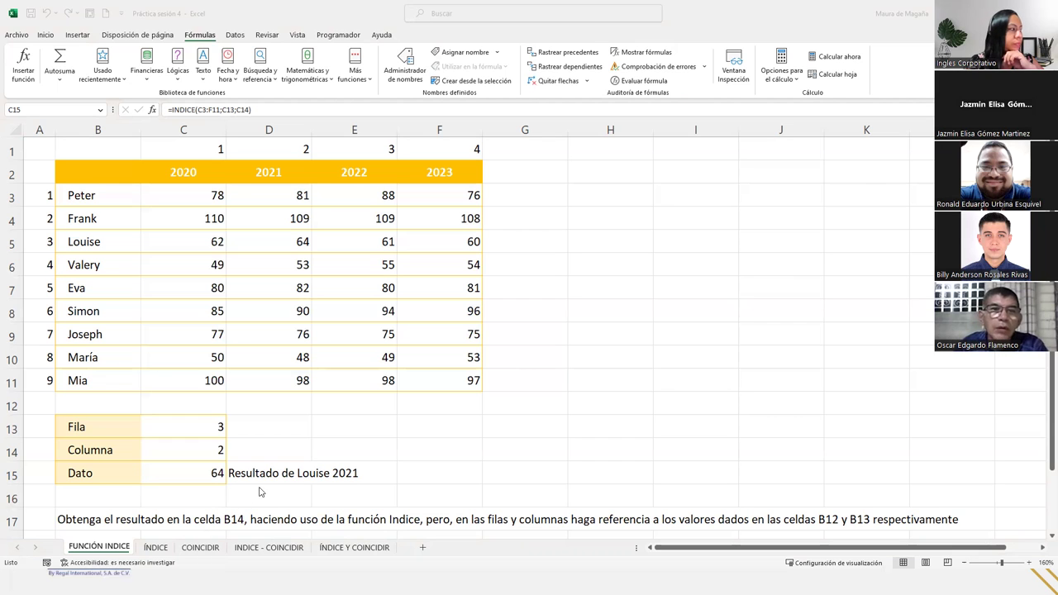
Step: Open the ÍNDICE sheet and examine the row numbers in A3:A11, the column numbers in B1:D1 and the table's headers
click(159, 551)
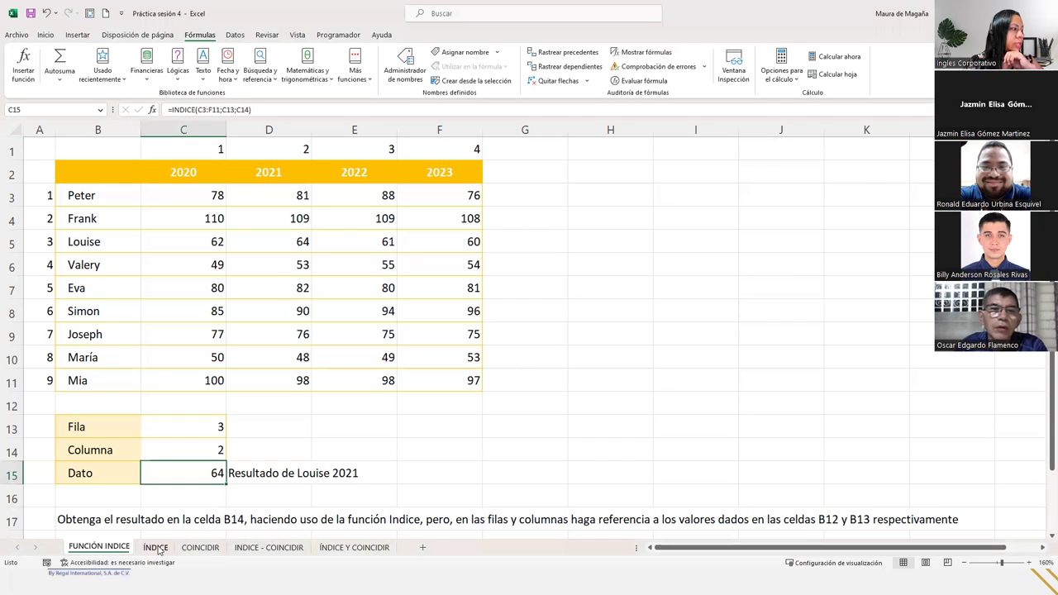
click(156, 548)
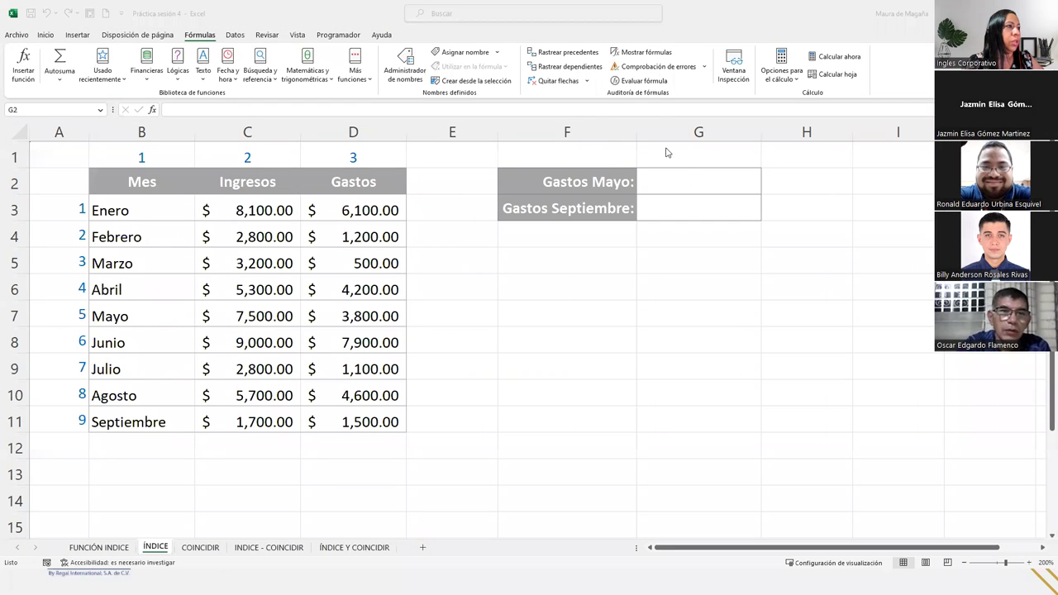
click(694, 180)
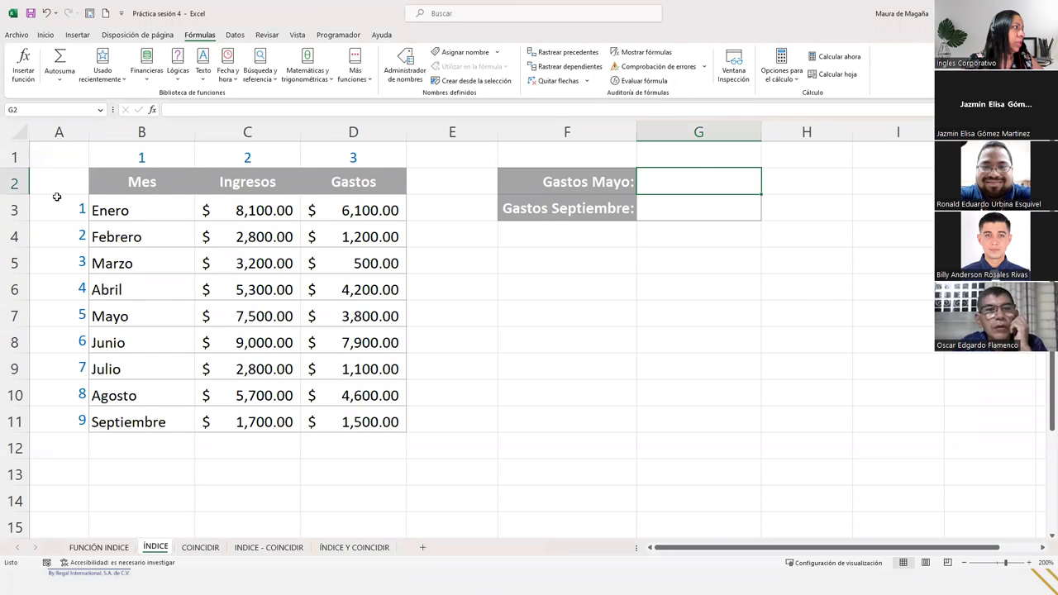
drag(54, 200, 62, 425)
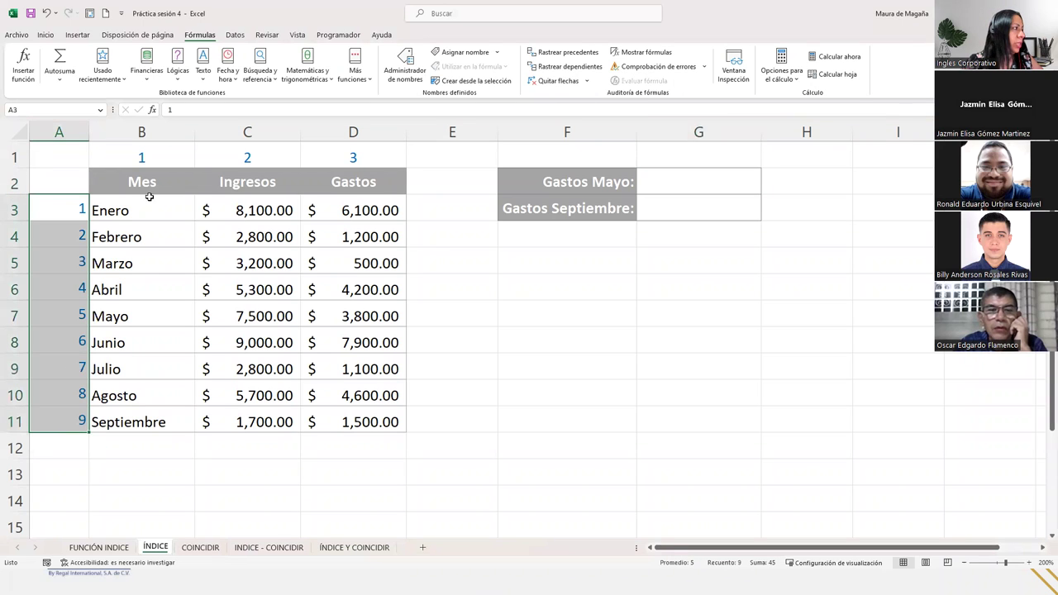
click(138, 157)
drag(196, 151, 346, 157)
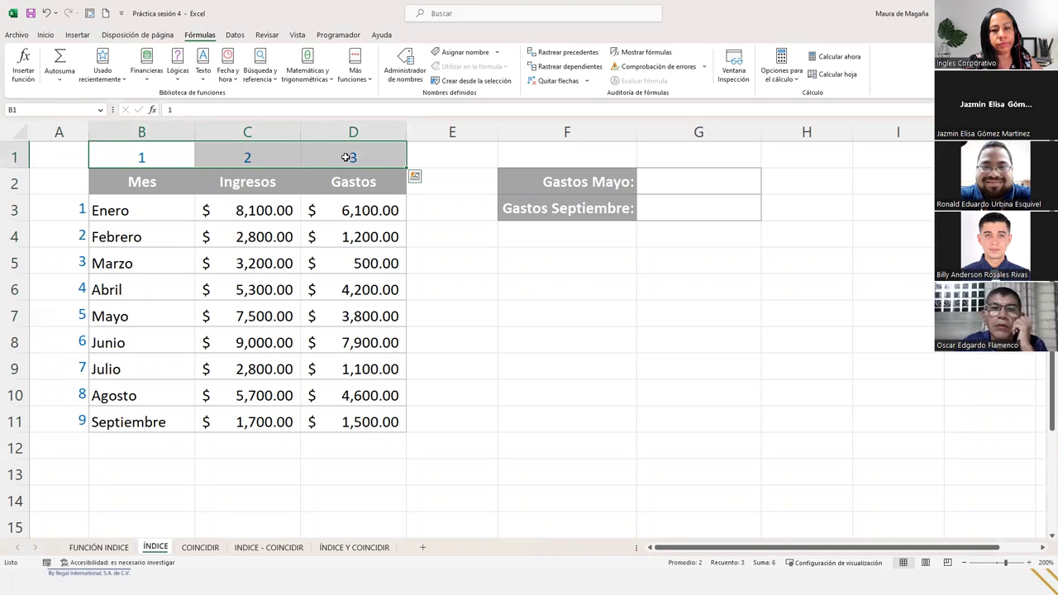
click(65, 179)
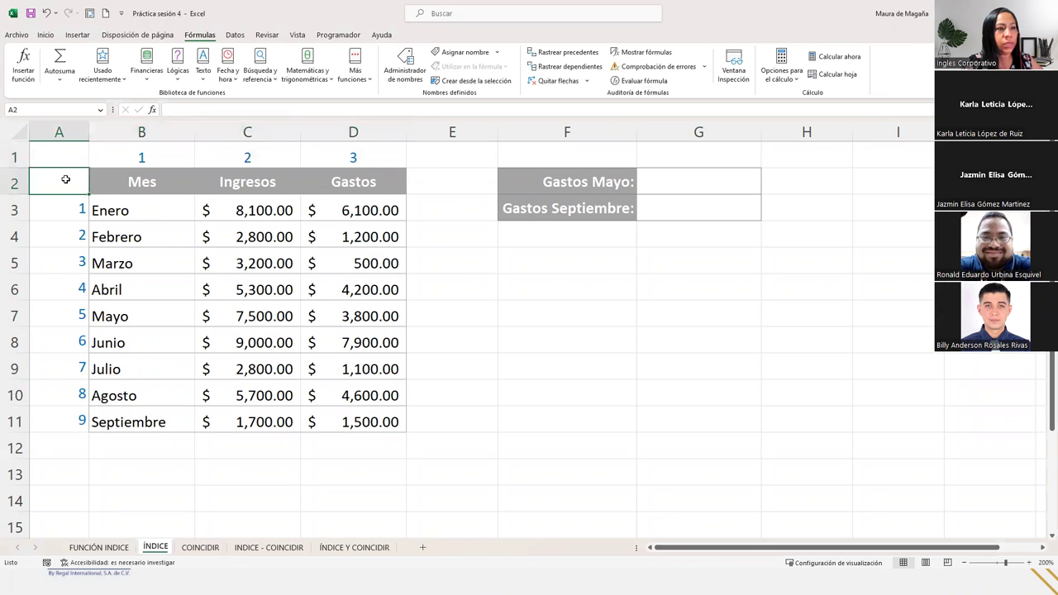
drag(78, 177, 357, 176)
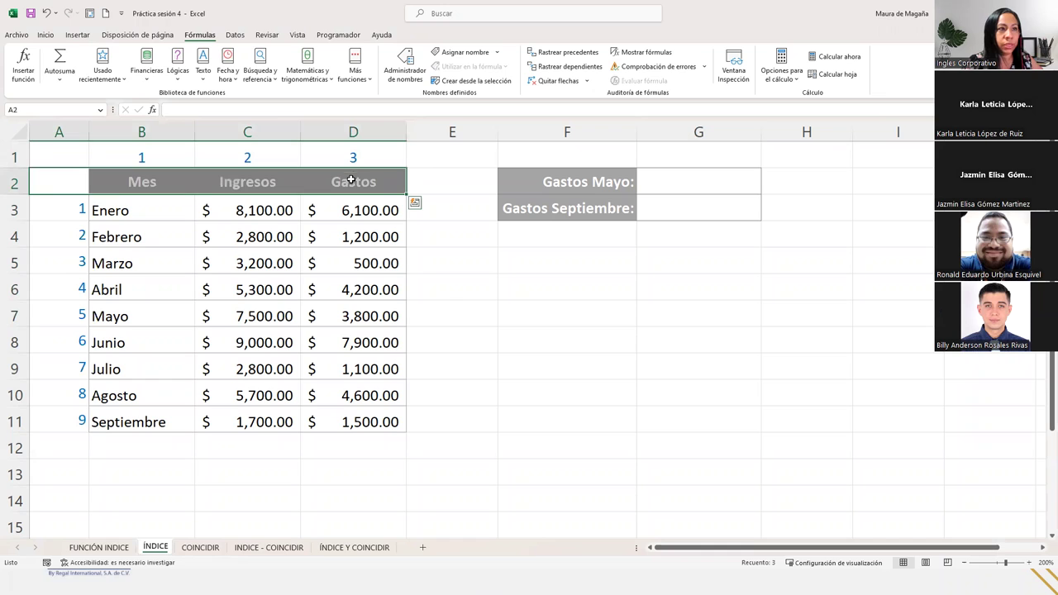
click(242, 213)
click(159, 225)
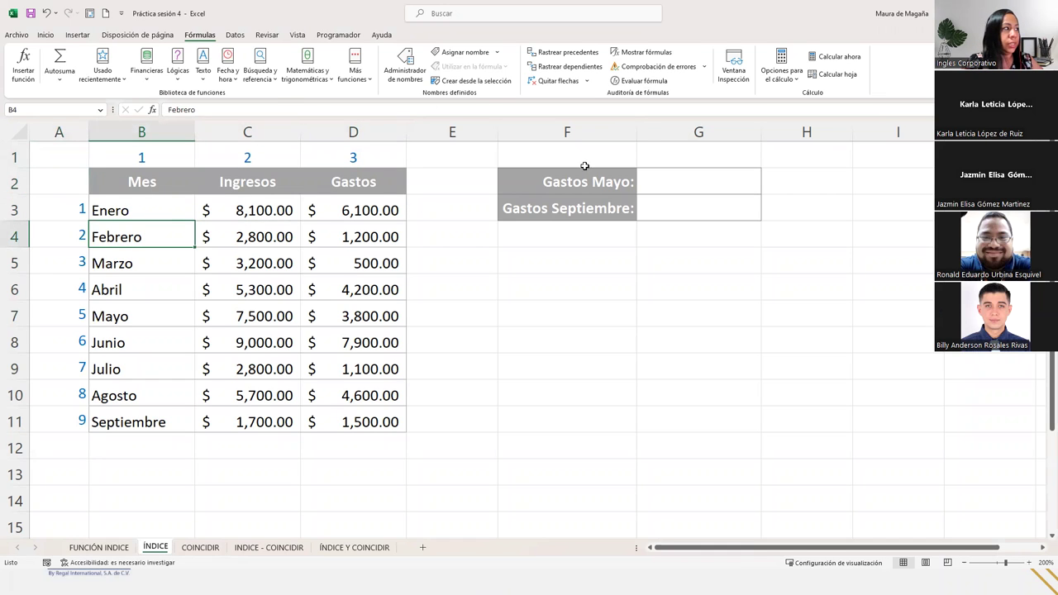
click(144, 208)
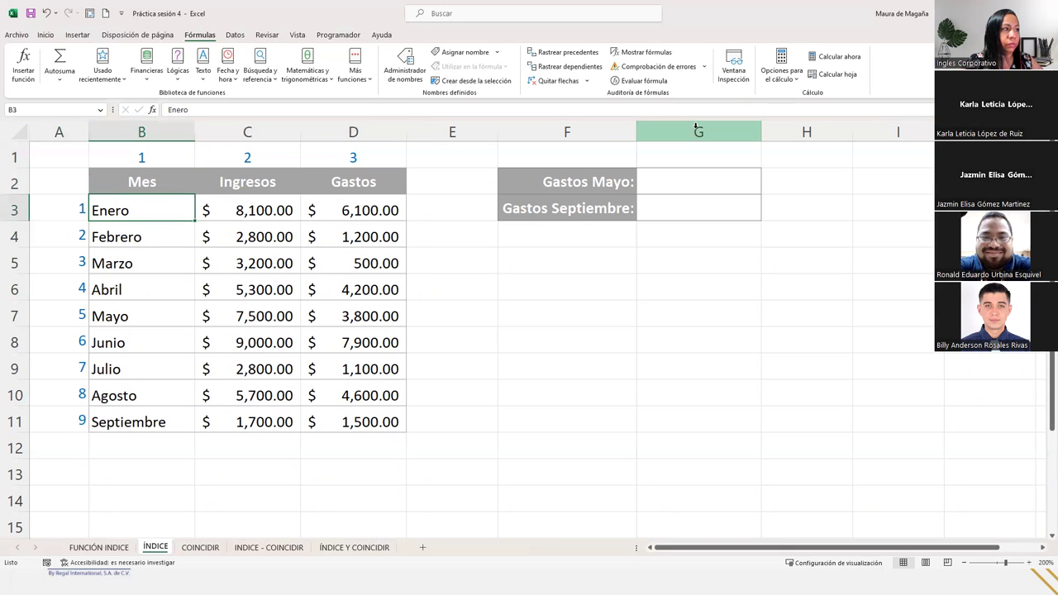
Step: Enter =INDICE(B3:D11;5;3) in cell G2 to retrieve the Gastos value for Mayo
click(684, 185)
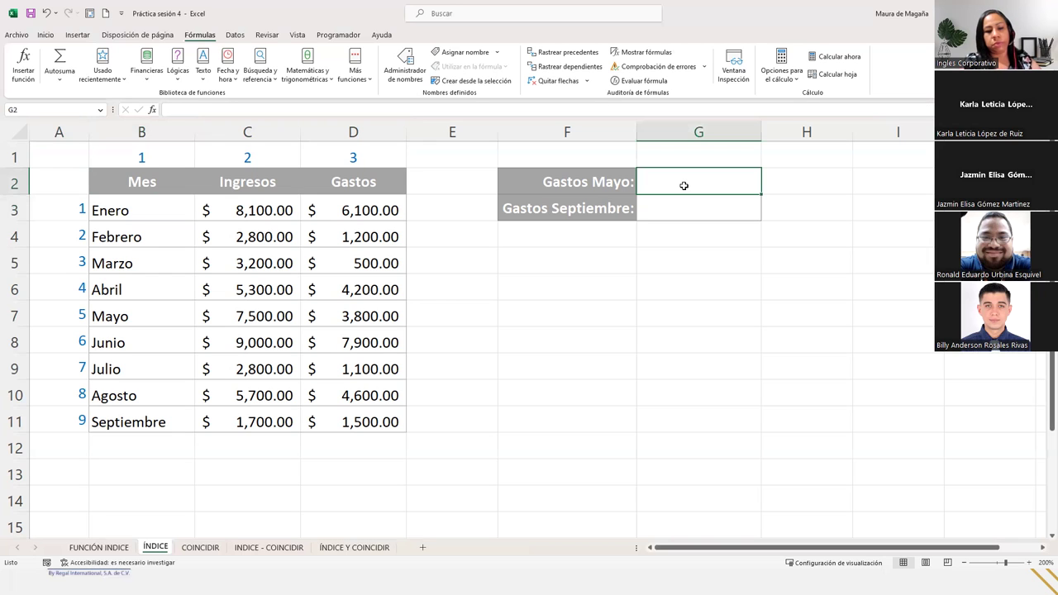
text(=indi)
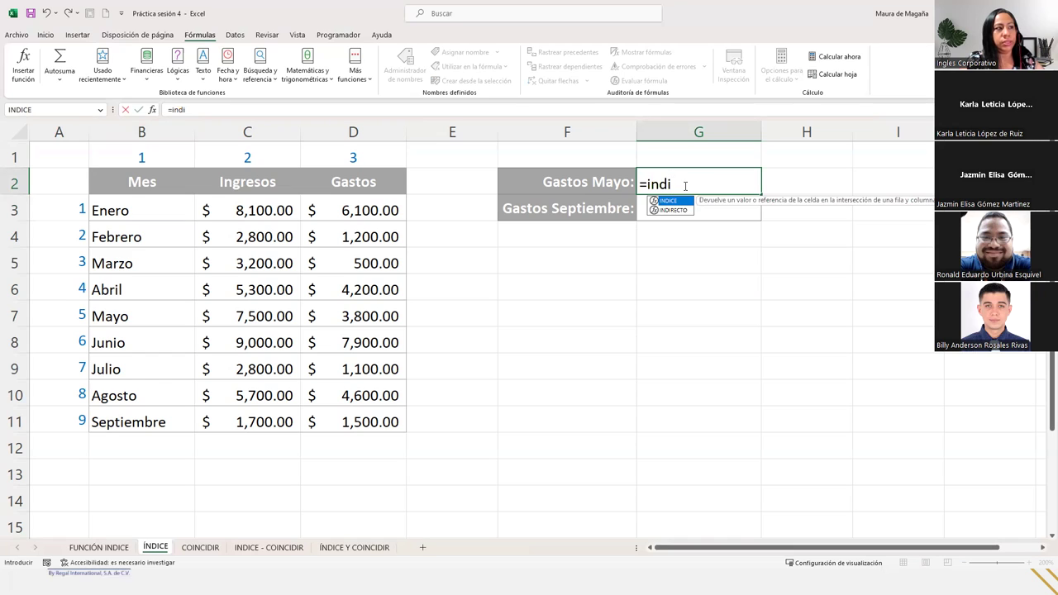
key(Tab)
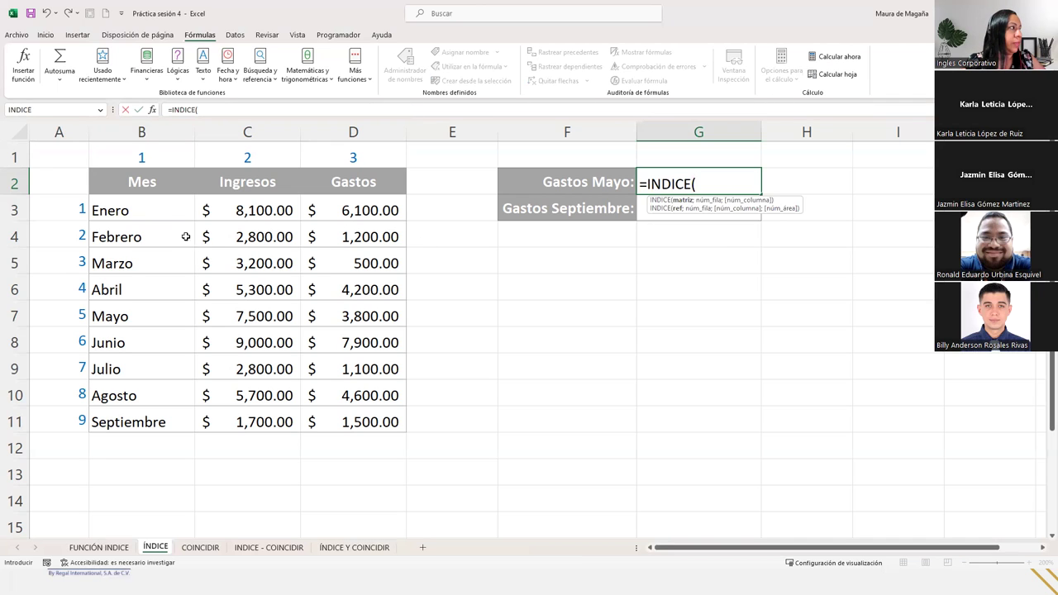
drag(139, 213, 317, 408)
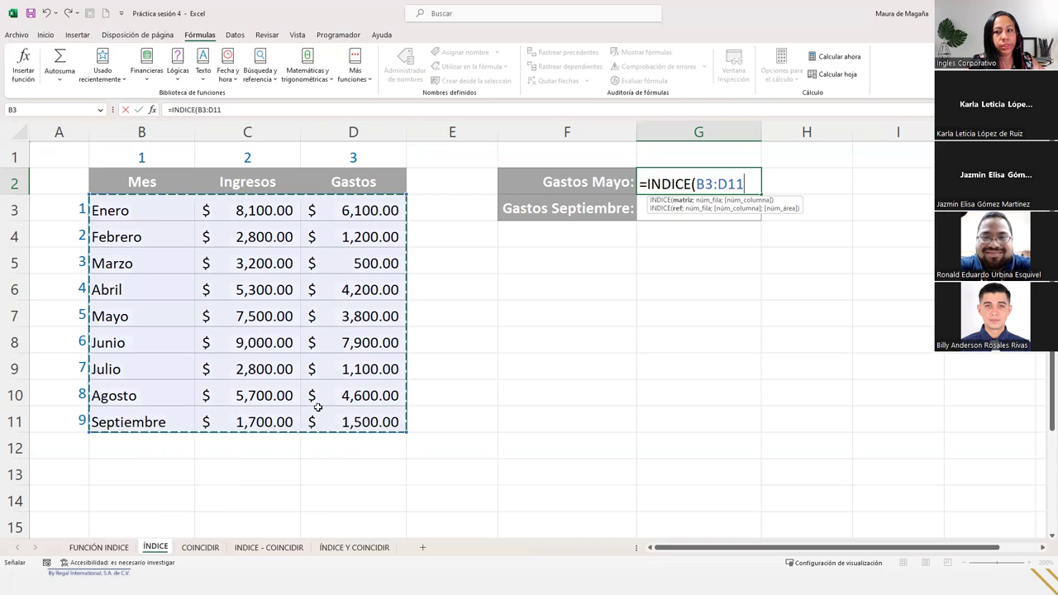
text(;5)
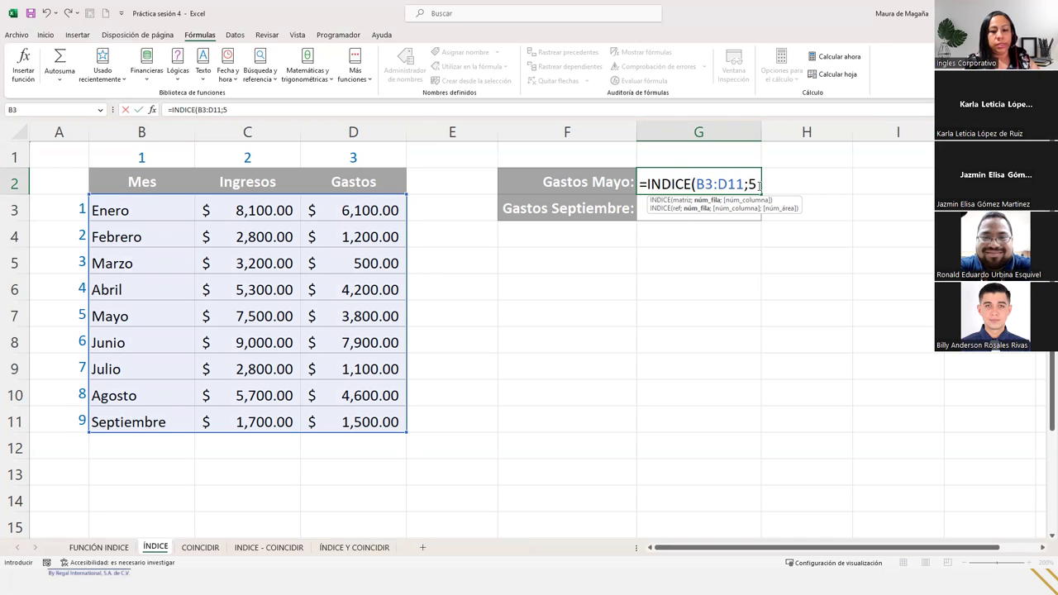
text(;)
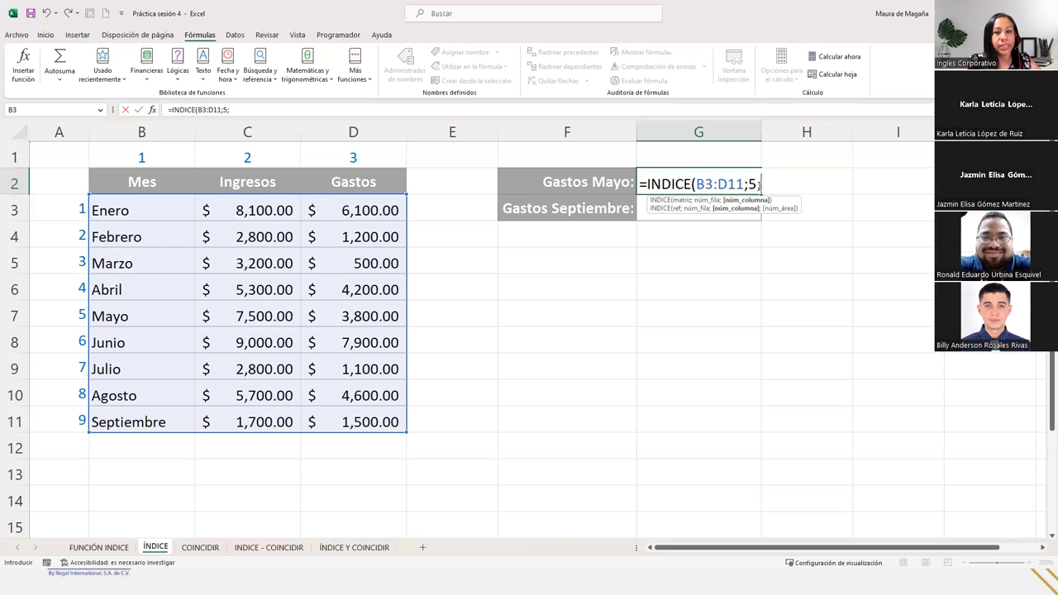
text(3)
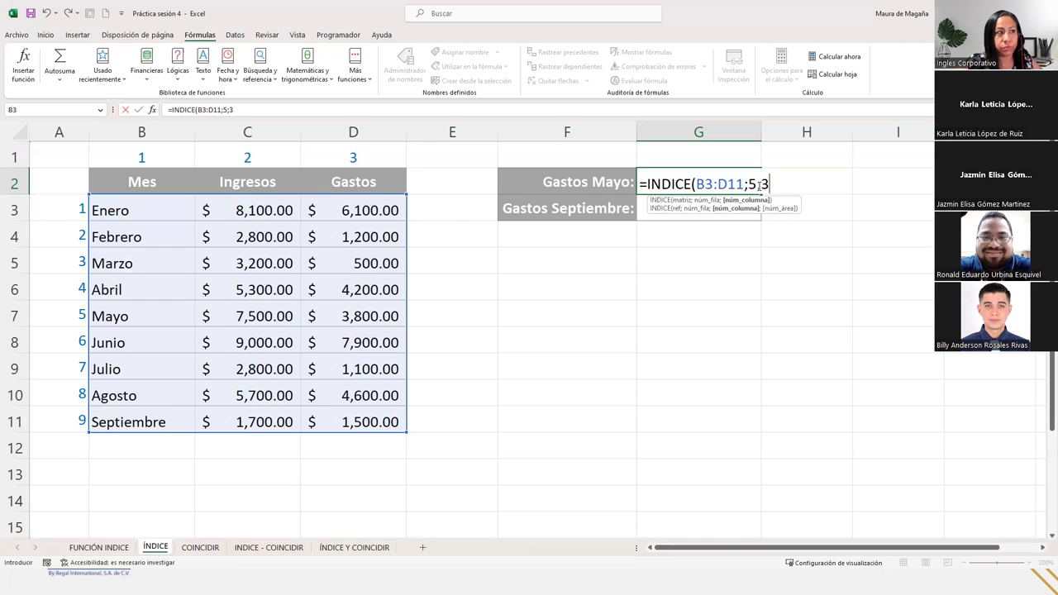
text())
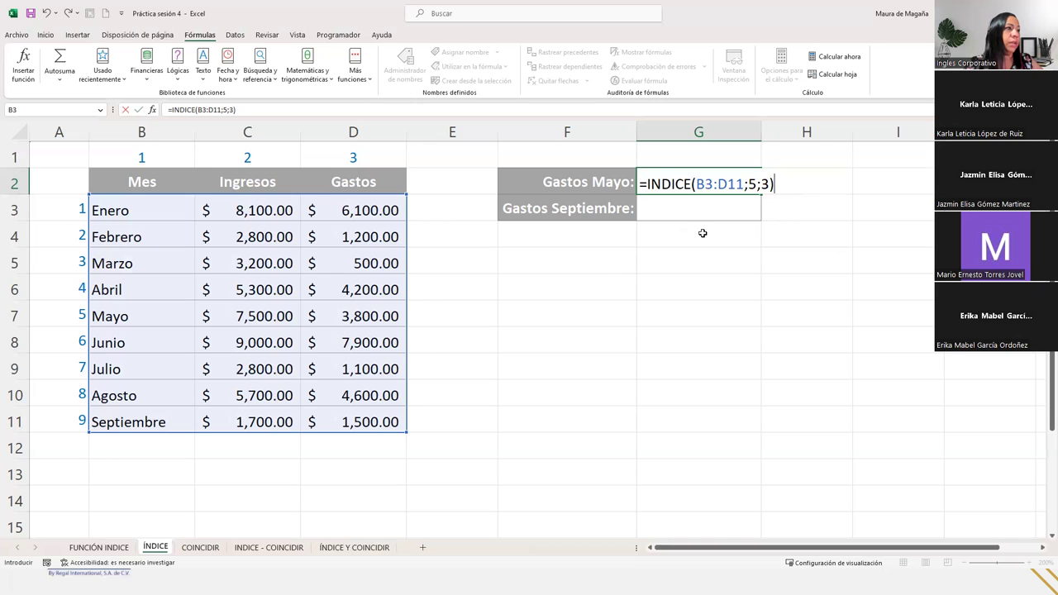
key(Return)
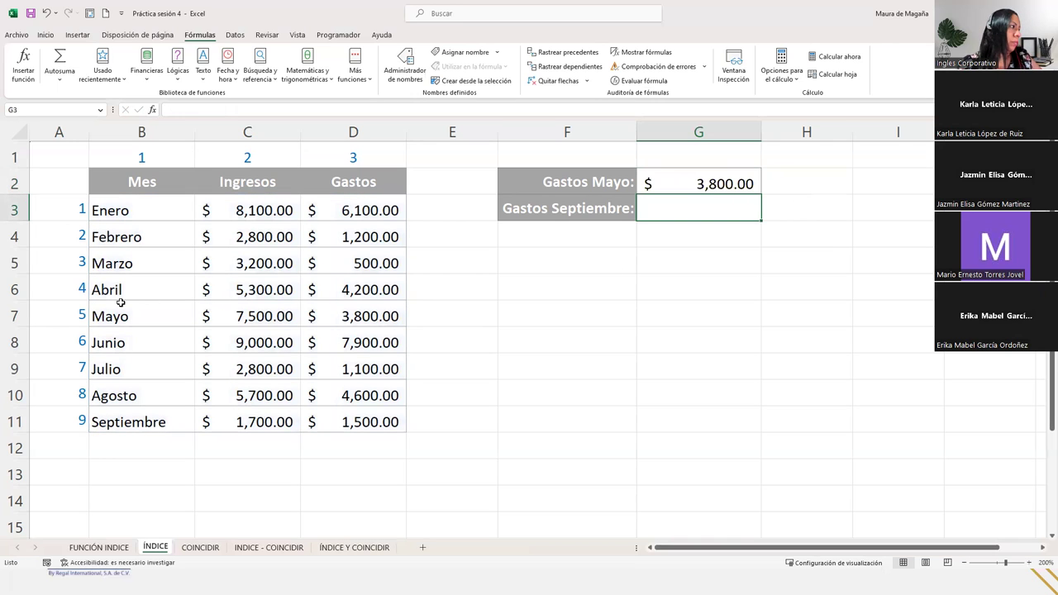
Step: Check the Gastos Mayo result by highlighting where the Mayo row and the Gastos column intersect
click(14, 316)
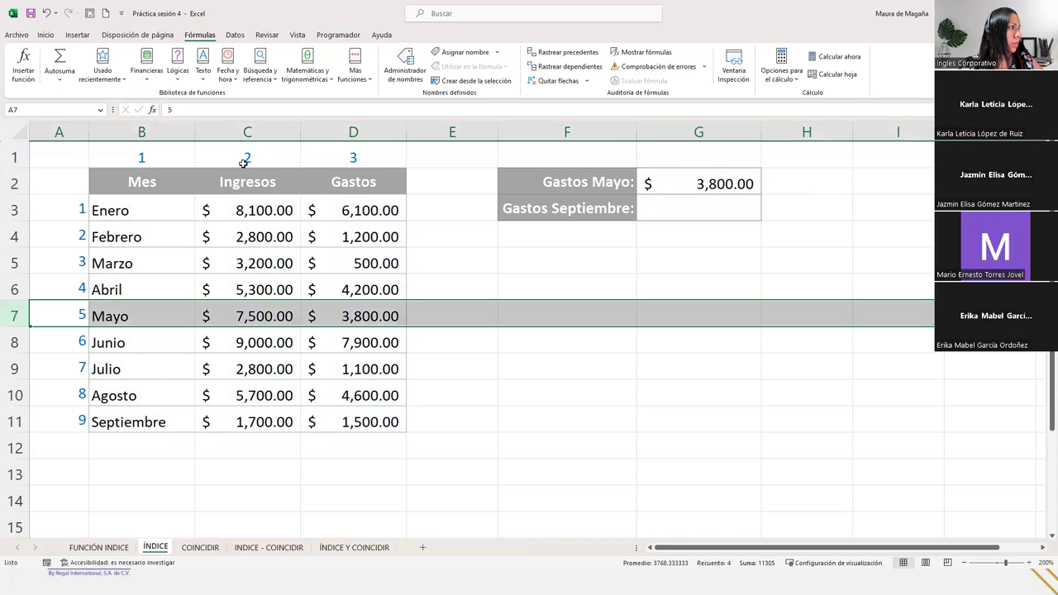
click(354, 133)
ctrl+click(355, 321)
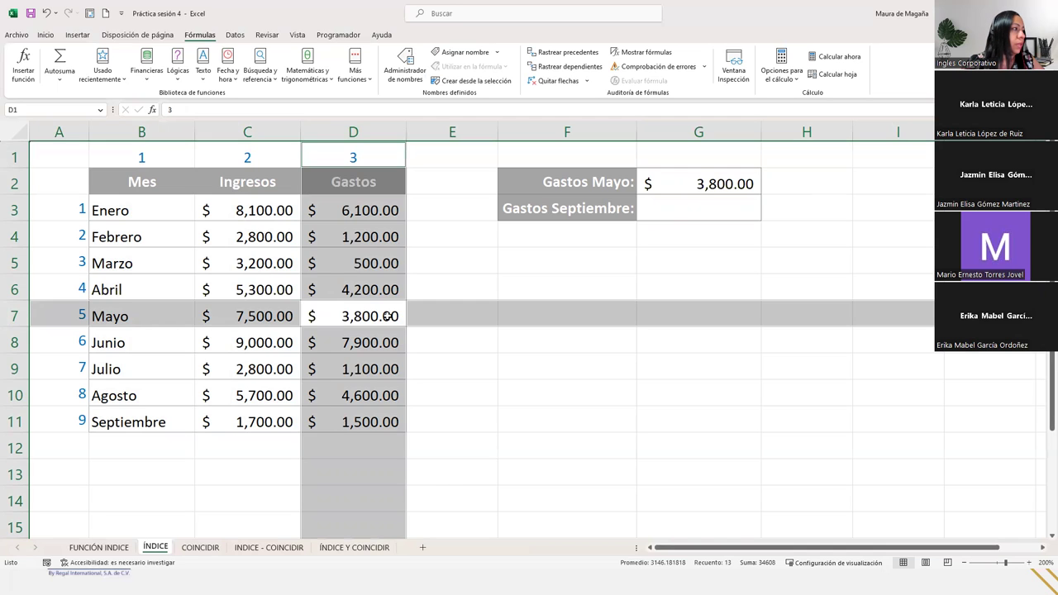
click(738, 209)
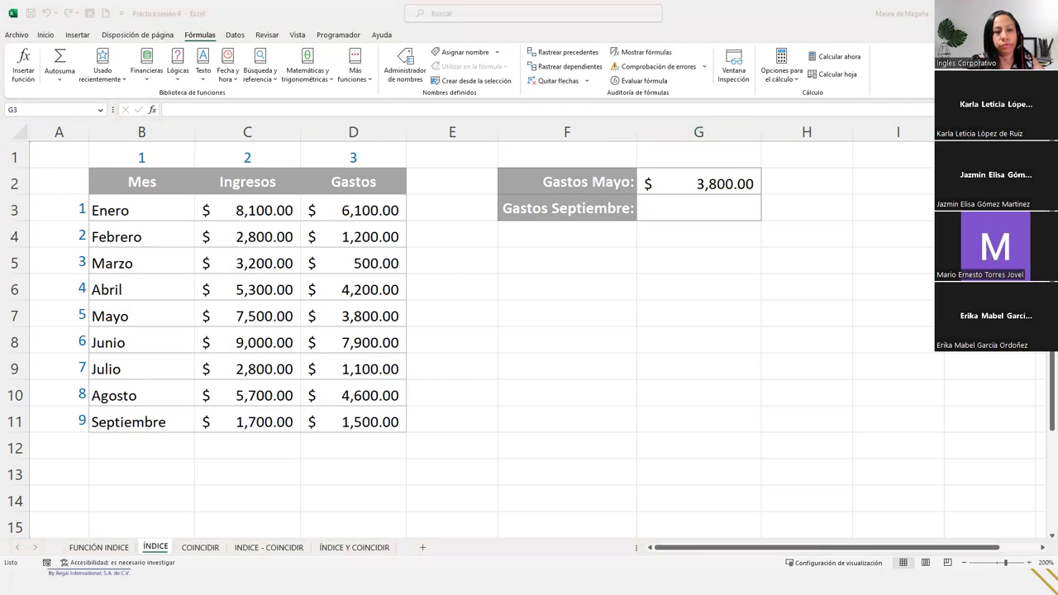
Step: Enter =INDICE(B3:D11;9;3) in cell G3 to retrieve the Gastos value for Septiembre
click(674, 214)
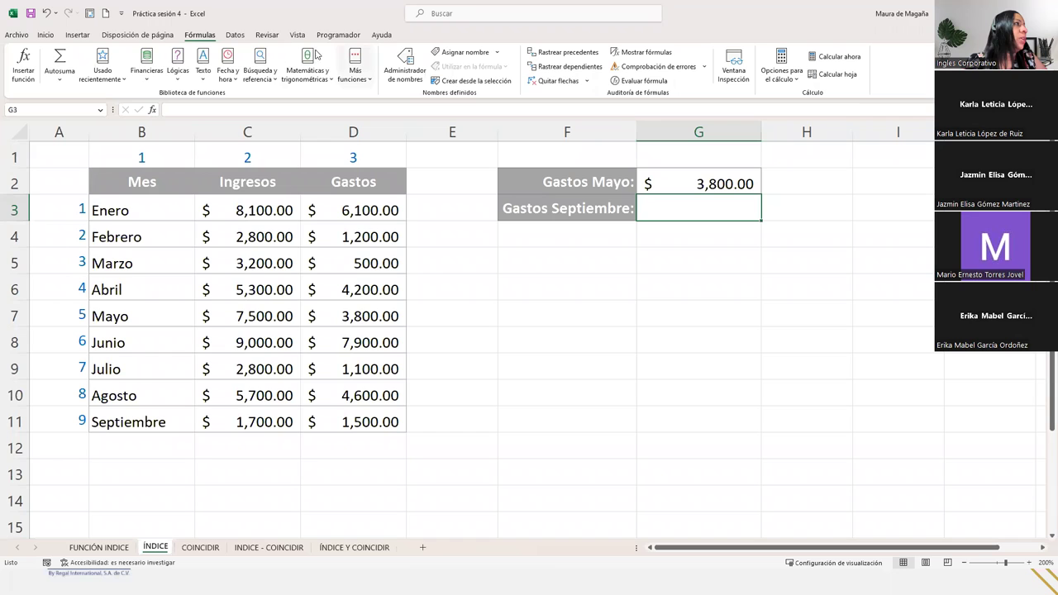
click(258, 64)
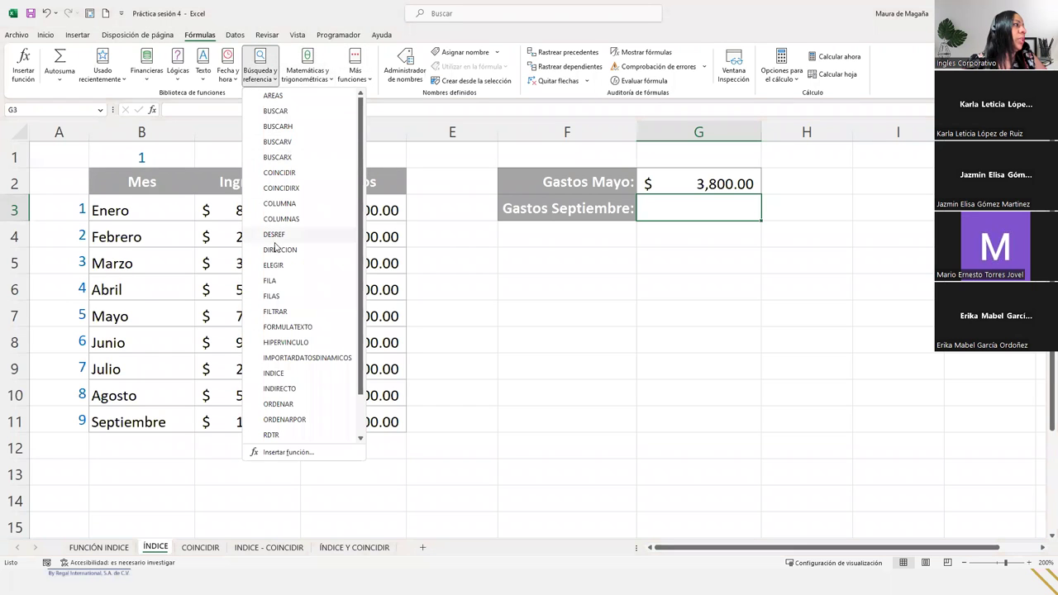
click(313, 377)
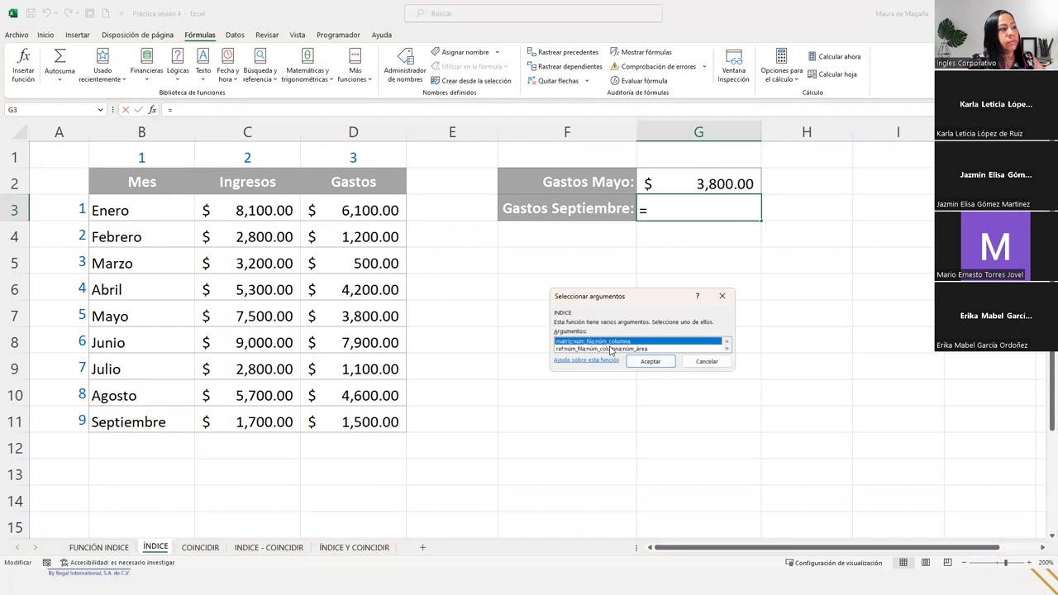
click(645, 361)
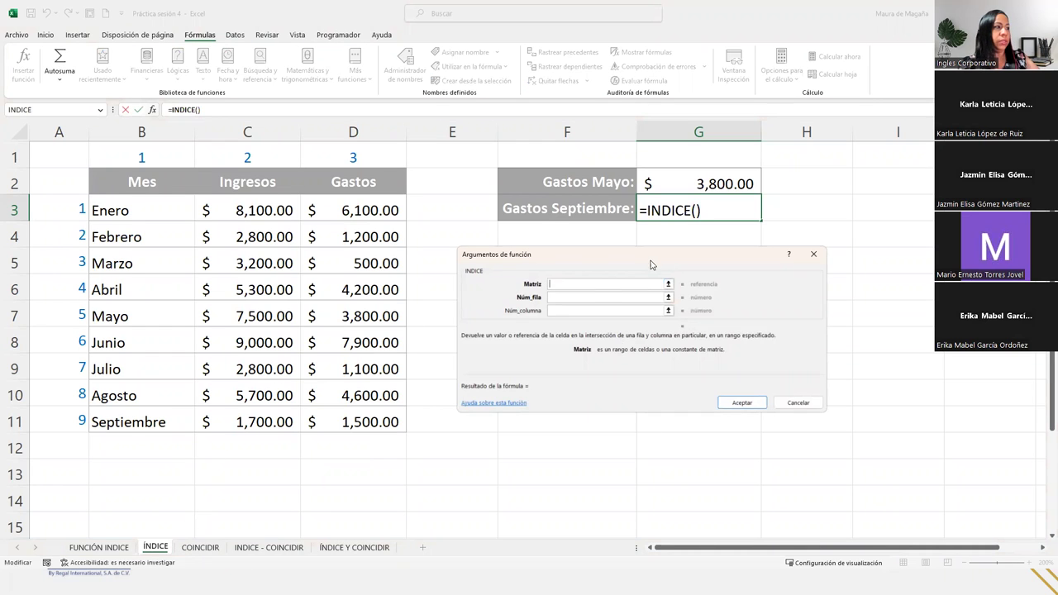
drag(155, 203, 370, 422)
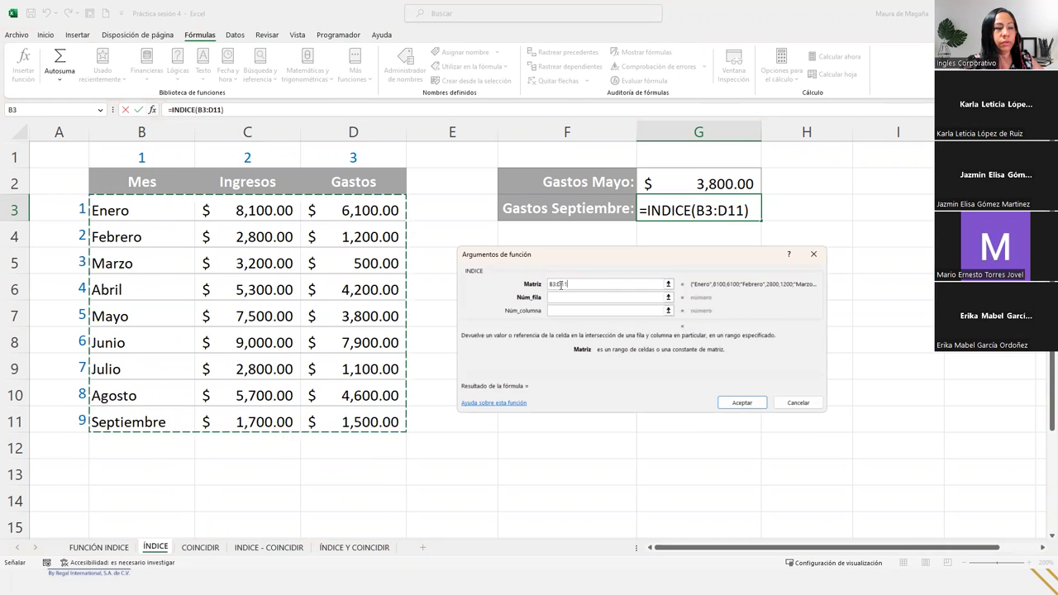
click(556, 298)
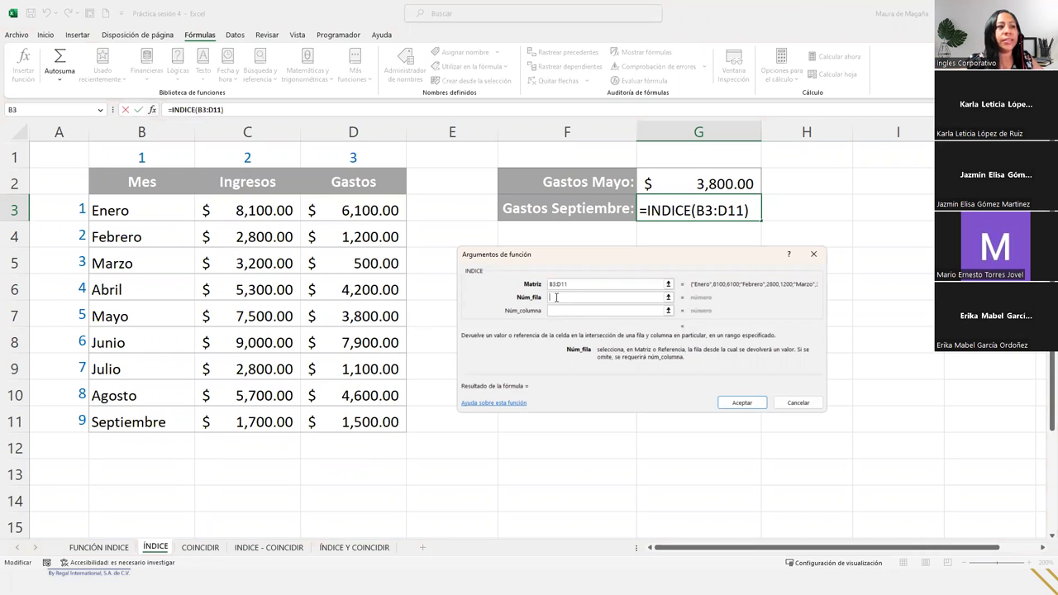
text(9)
click(557, 311)
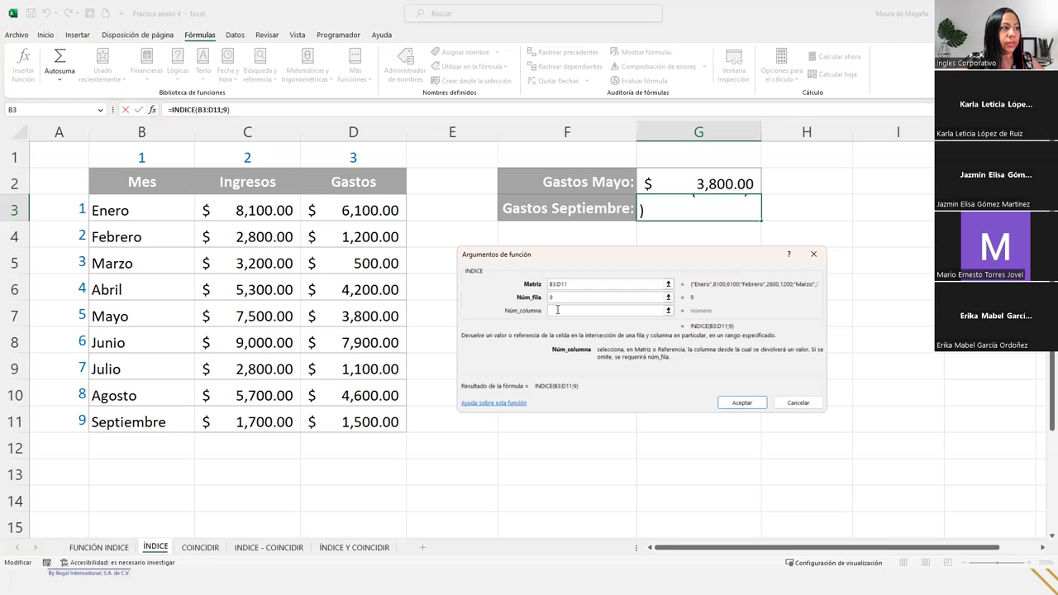
text(3)
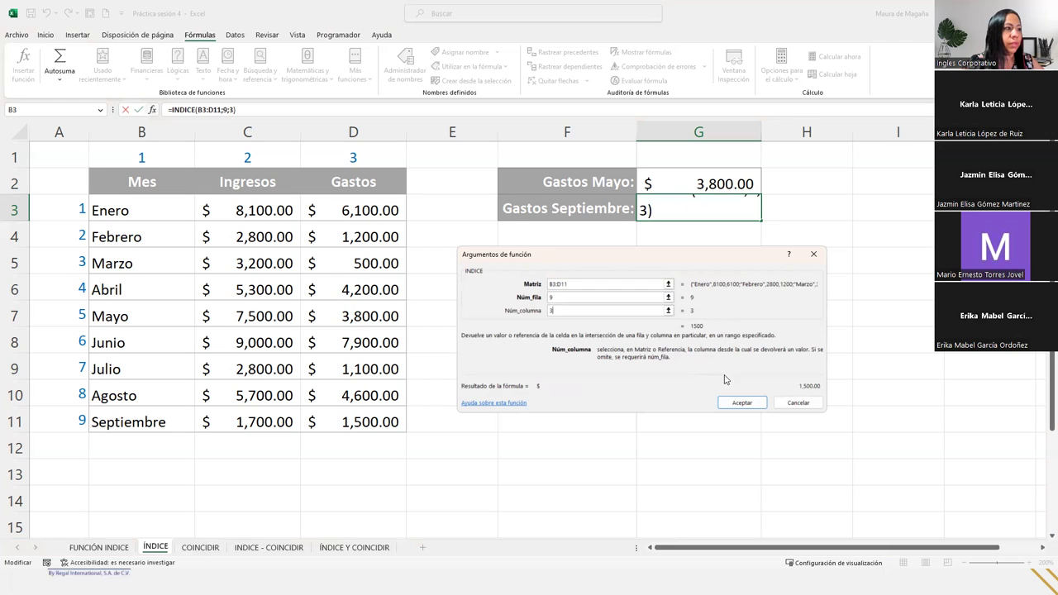
click(742, 403)
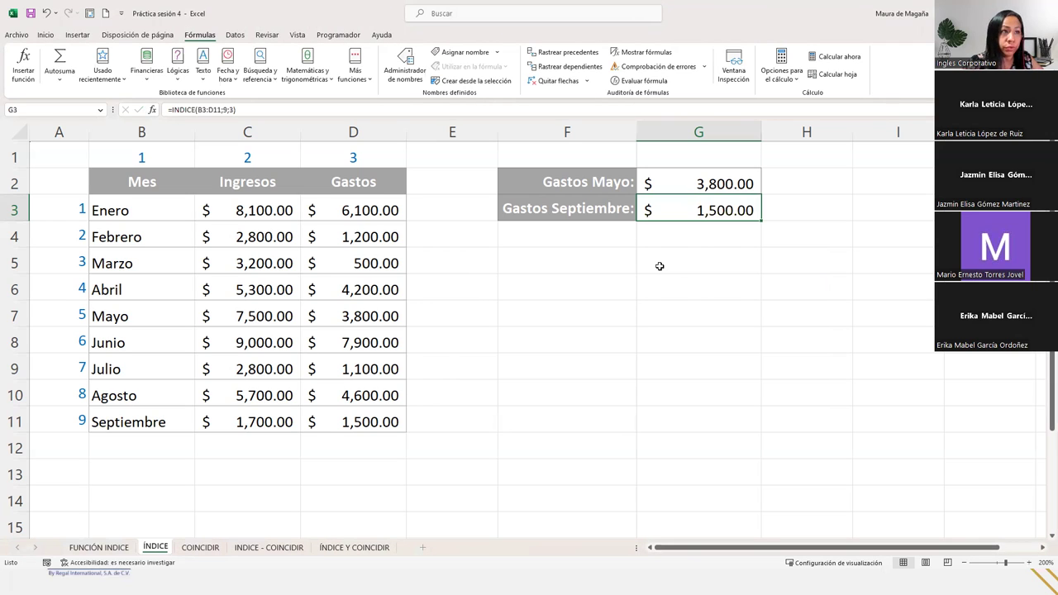
click(720, 188)
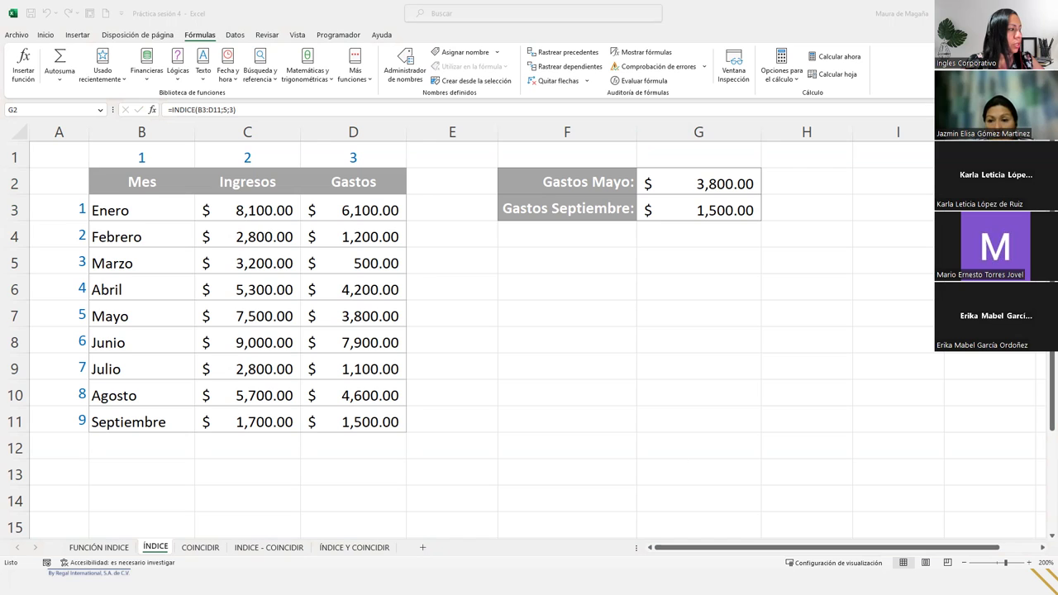
Step: Open the COINCIDIR sheet and enter =COINCIDIR(7500;C3:C11;0) in cell G2 to find the exact-match position of the $ 7,500 income
click(206, 550)
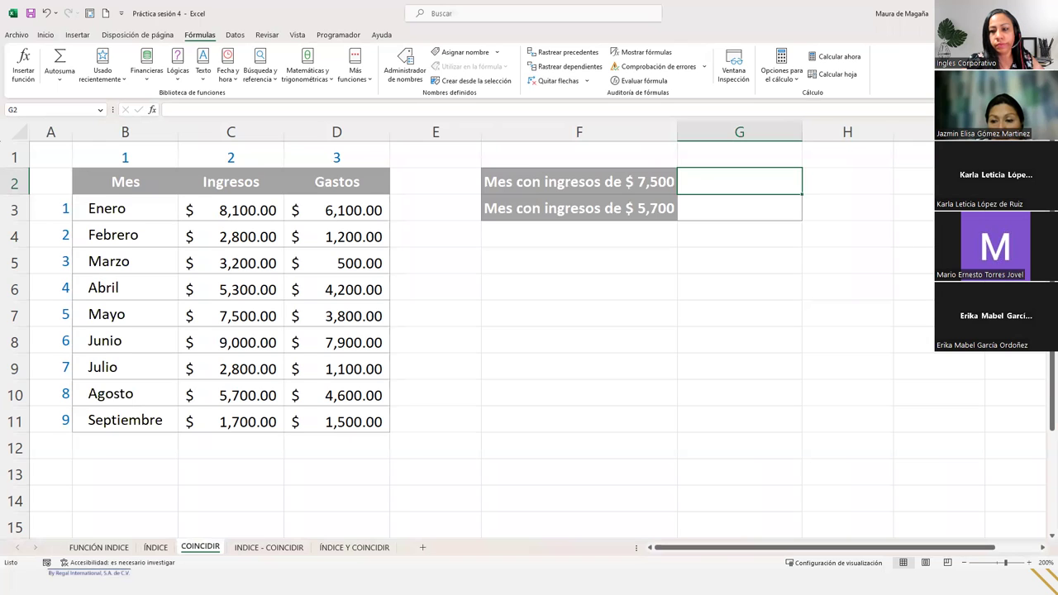
key(alt+Tab)
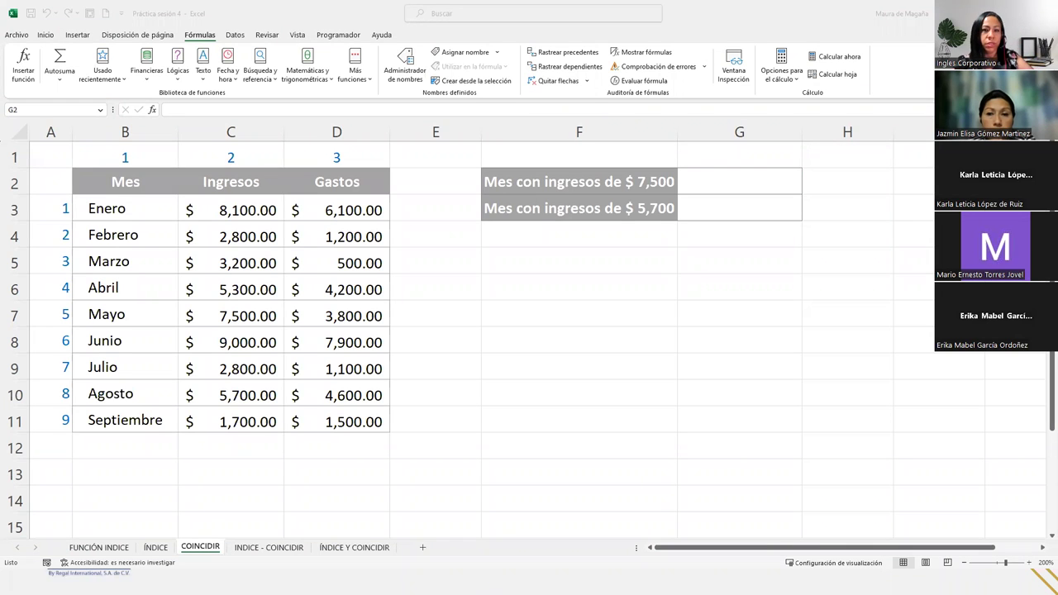
click(754, 183)
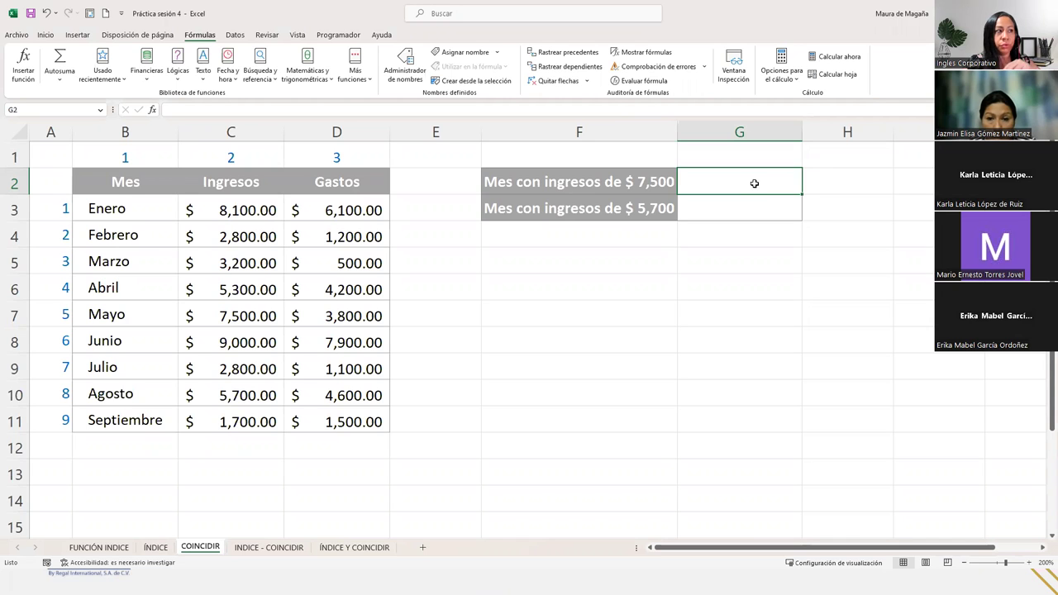
text(=coin)
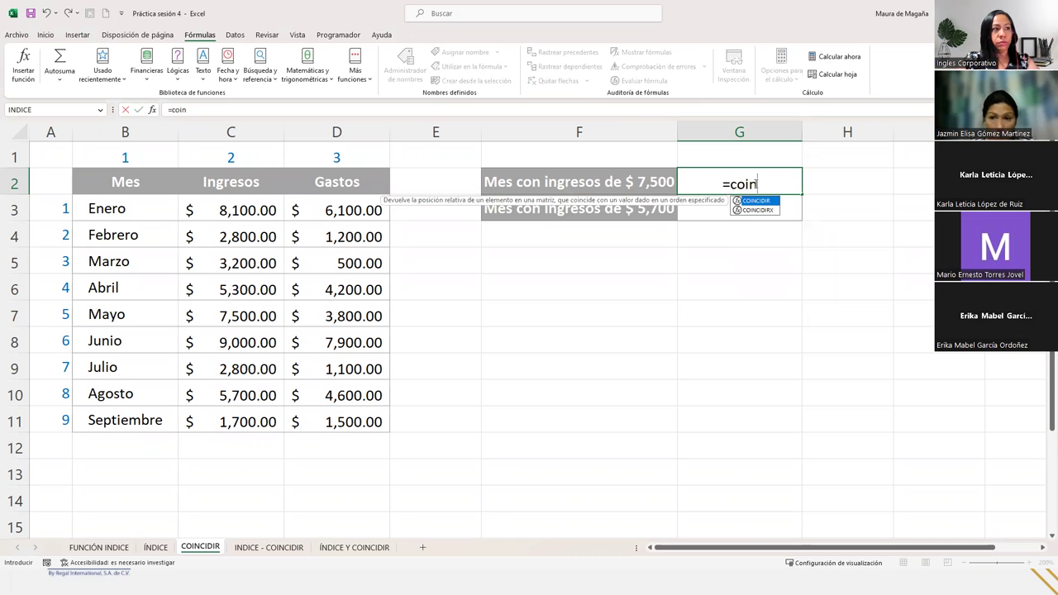
key(Tab)
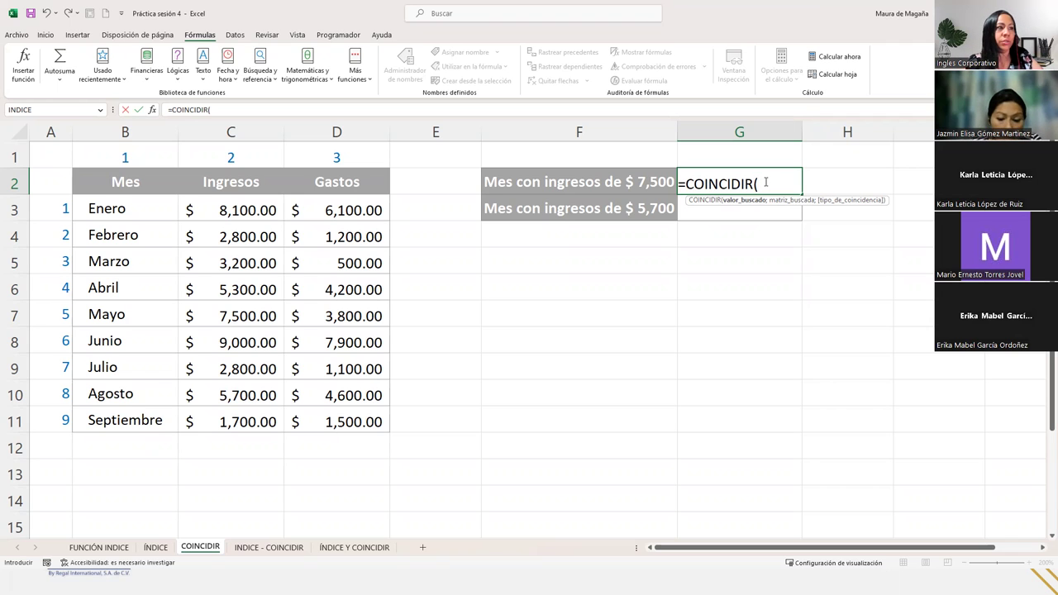
text(7500)
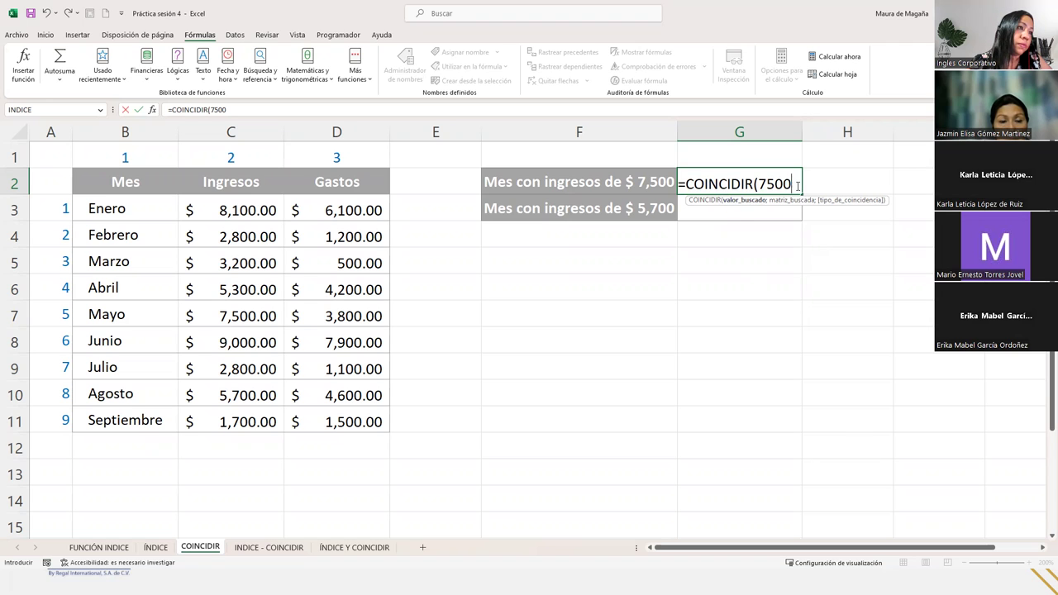
text(;)
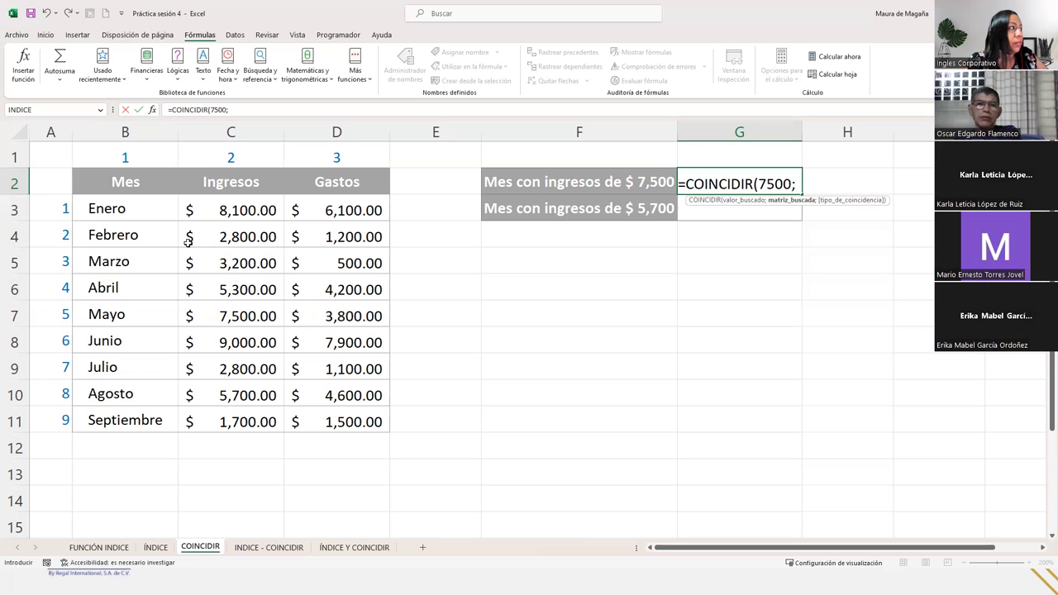
drag(257, 211, 267, 411)
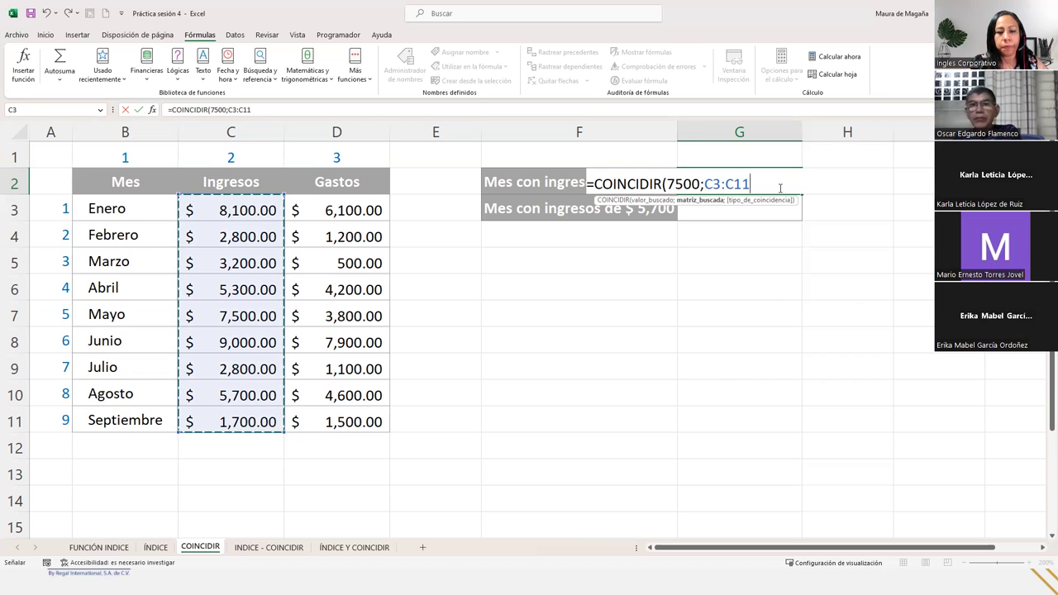
text(;)
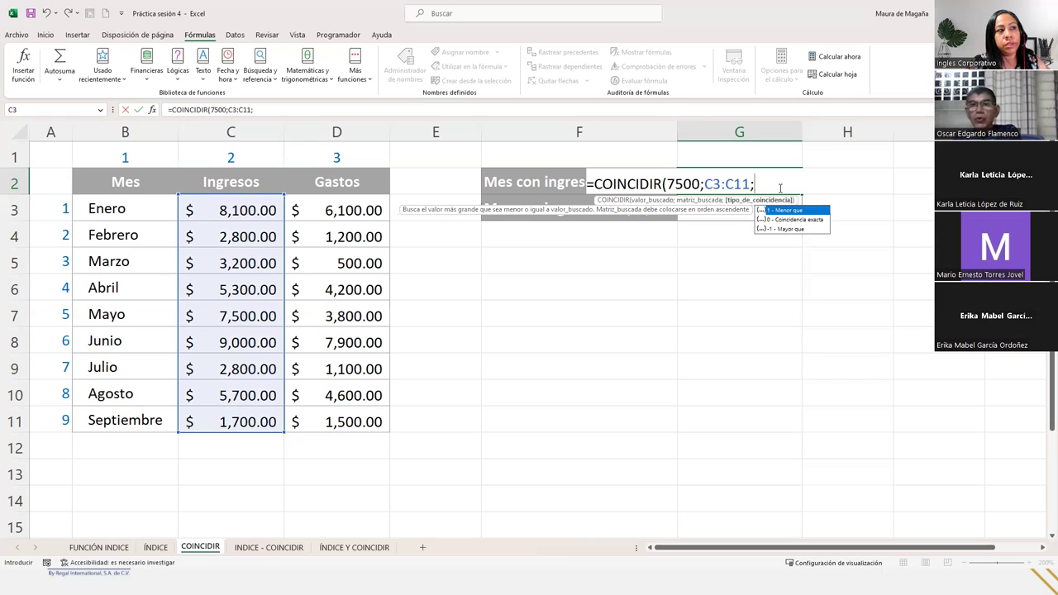
text(0)
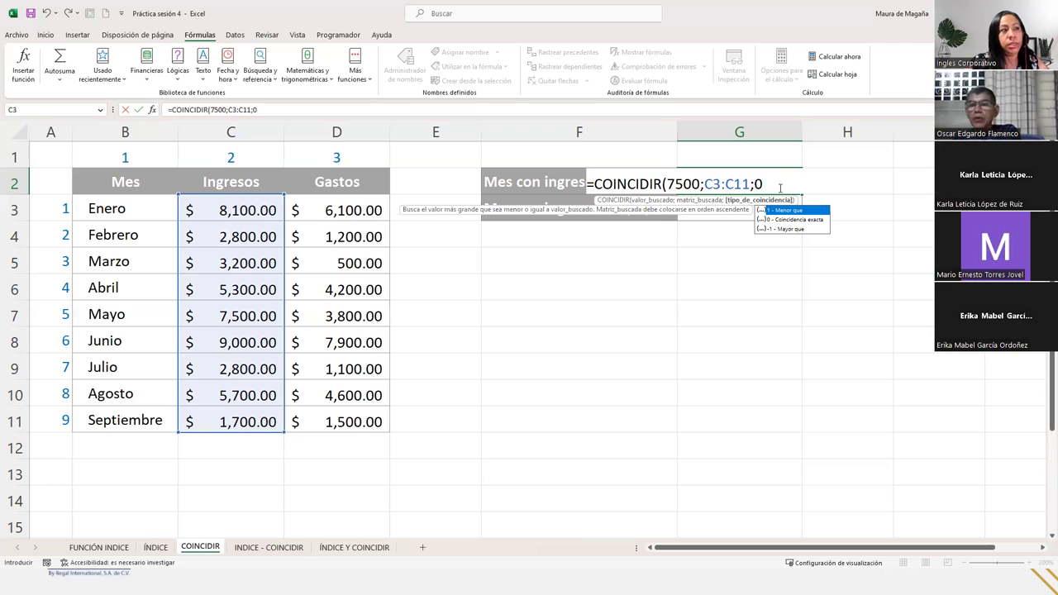
text())
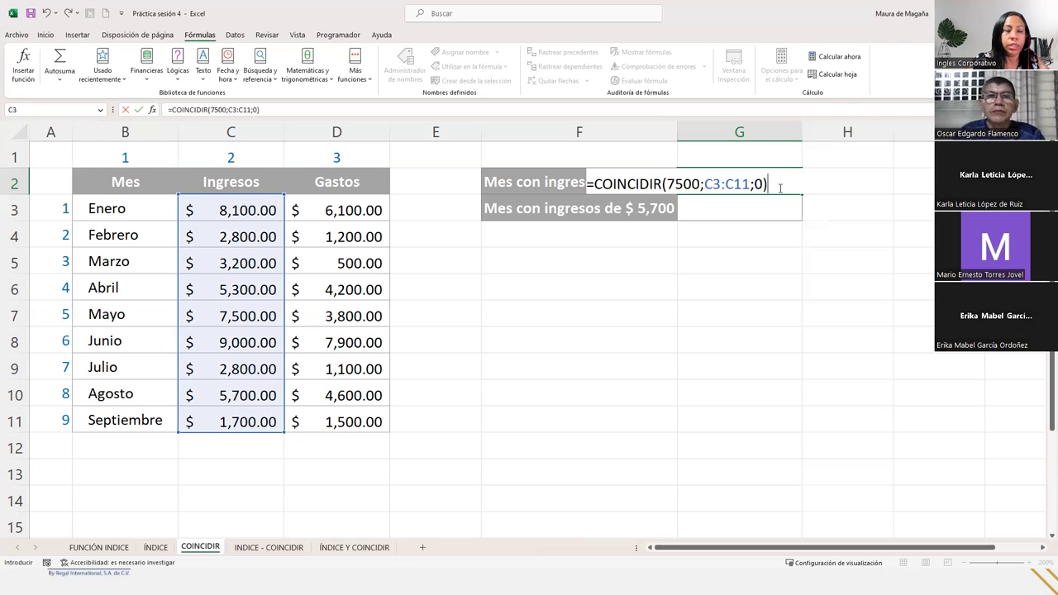
key(Return)
Step: Check the $ 7,500 result in G2 against the matching amount in the Ingresos column
click(778, 188)
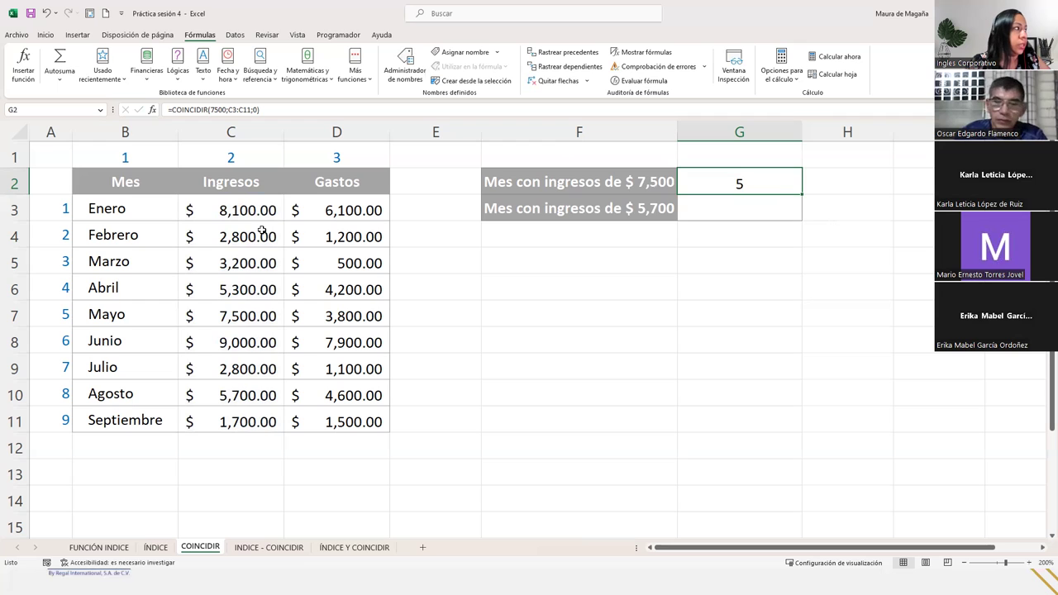
click(268, 316)
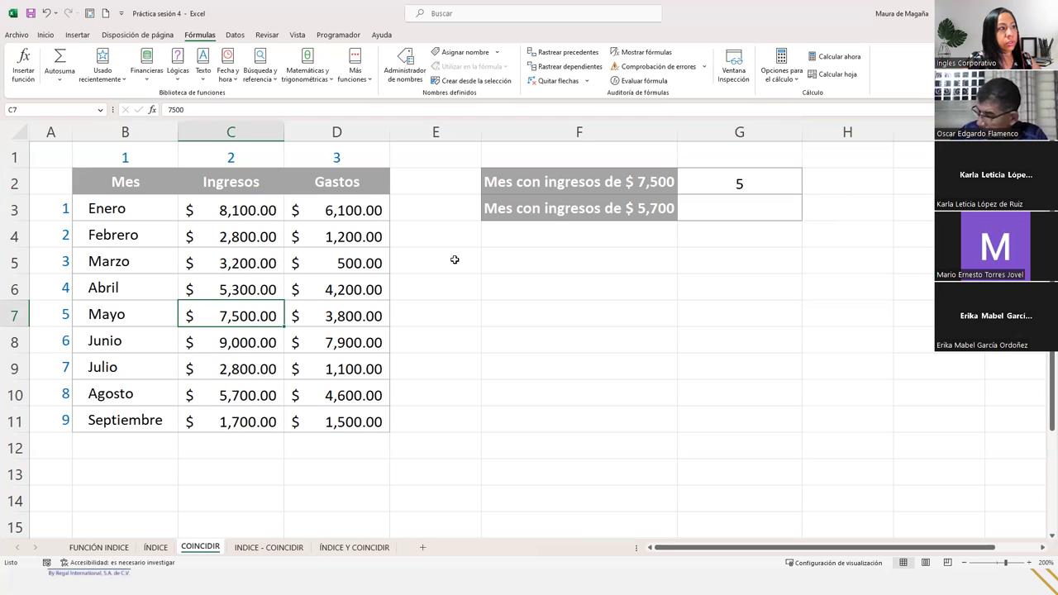
click(747, 183)
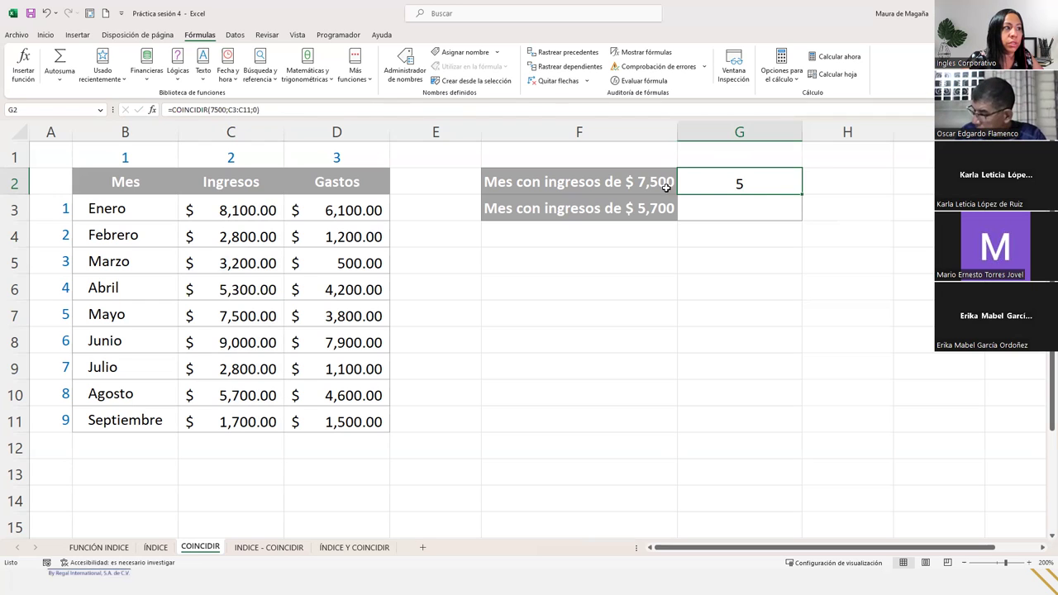
Step: Enter =COINCIDIR(5700;C3:C11;0) in cell G3 to find the exact-match position of the $ 5,700 income
click(734, 203)
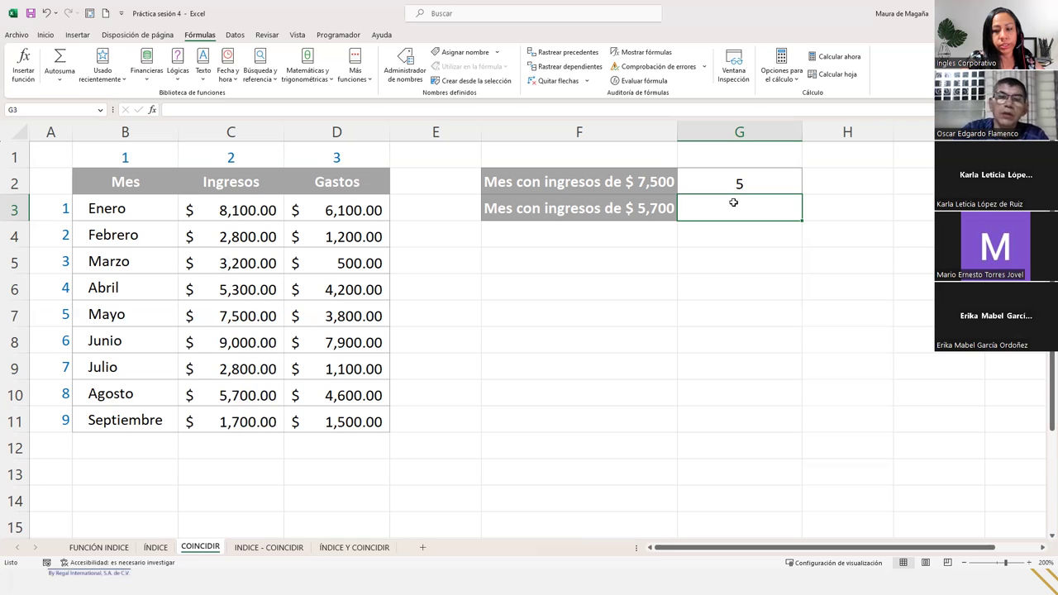
text(=)
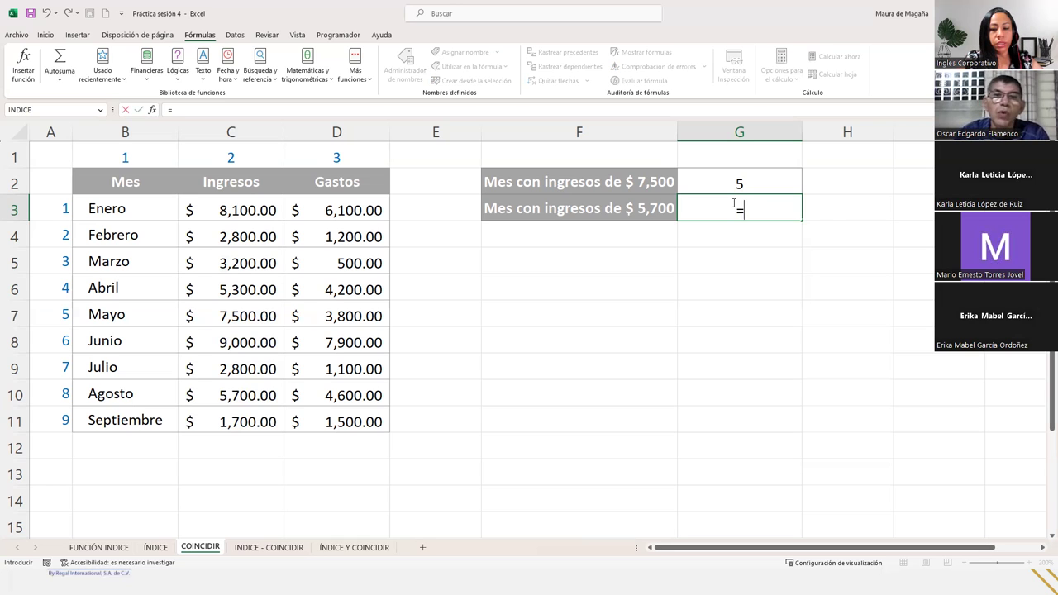
text(coinci)
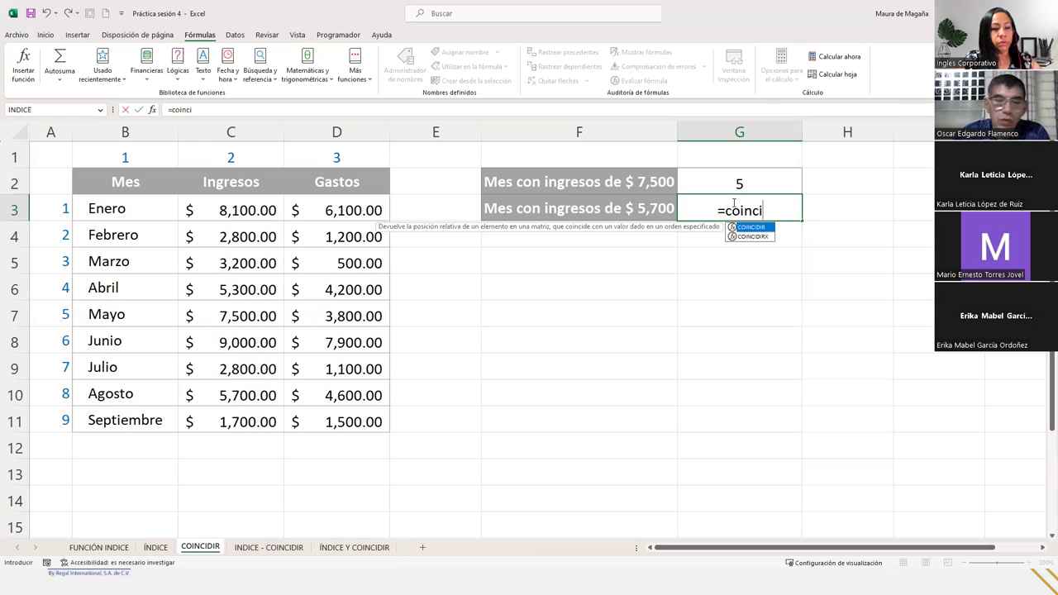
key(Tab)
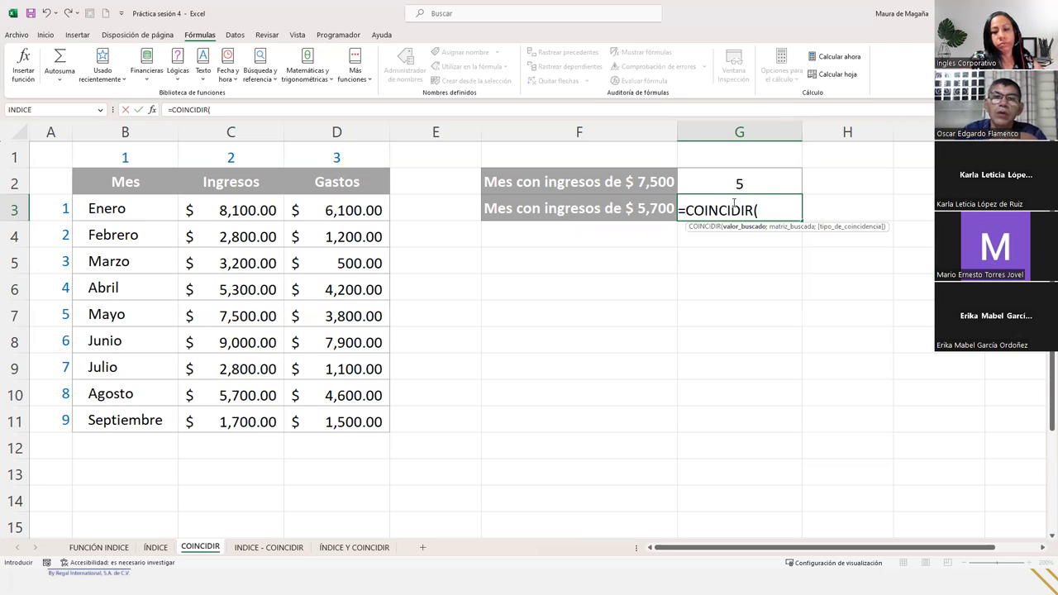
text(570)
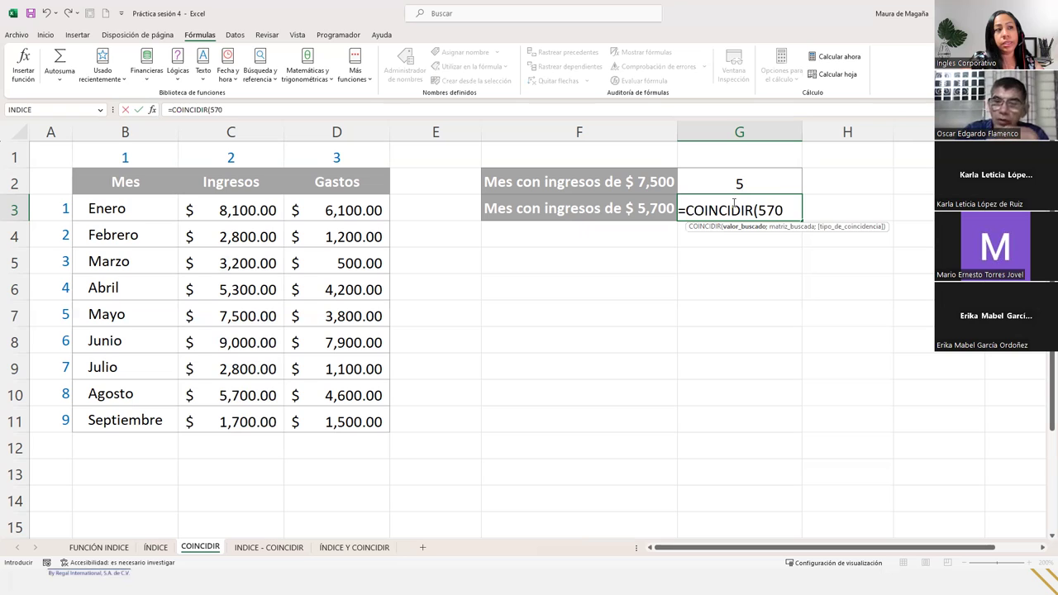
text(0;)
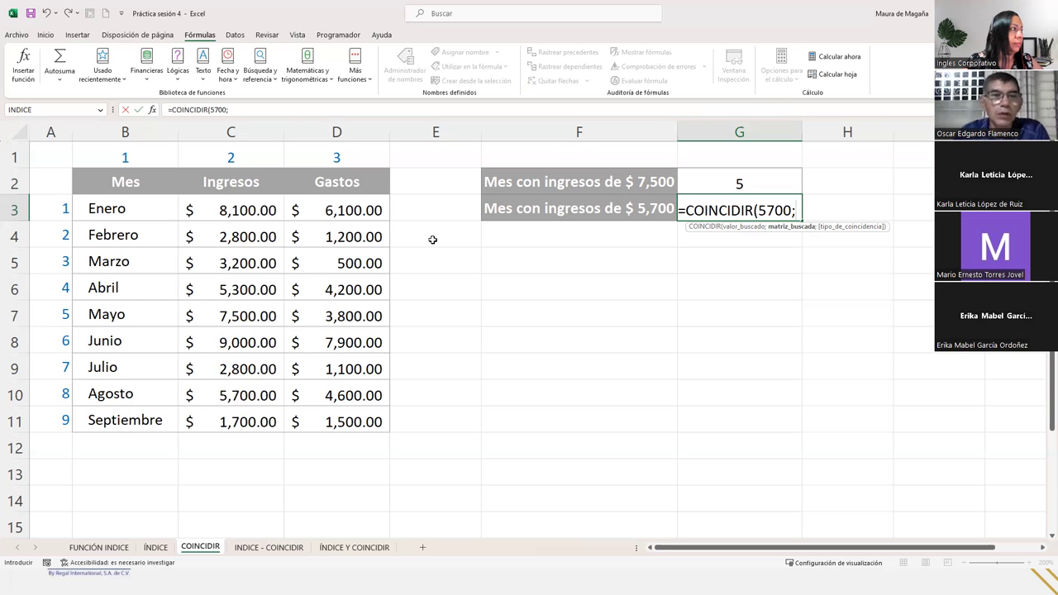
drag(252, 210, 253, 421)
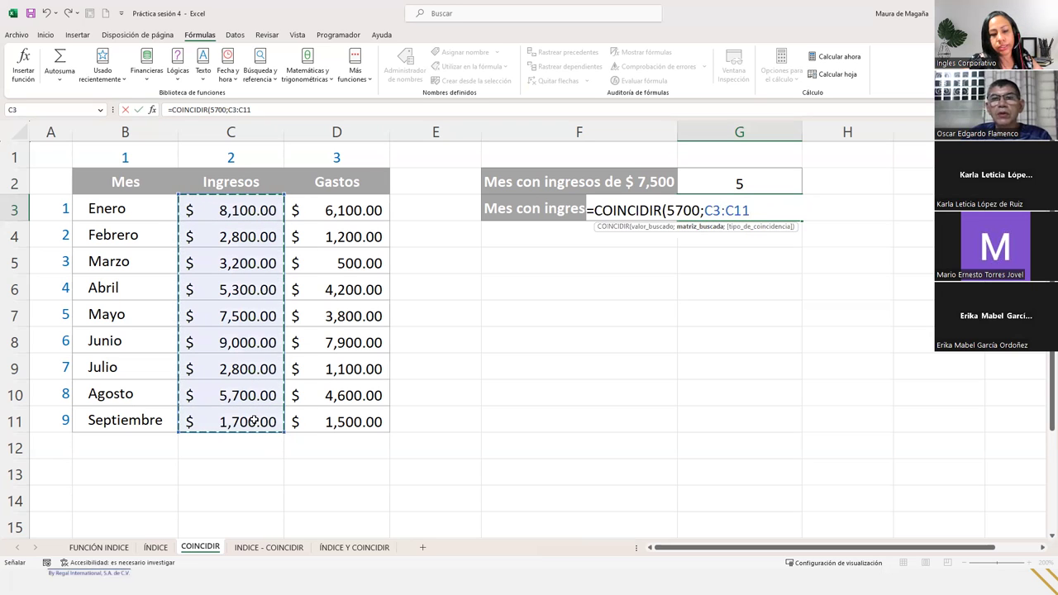
text(;)
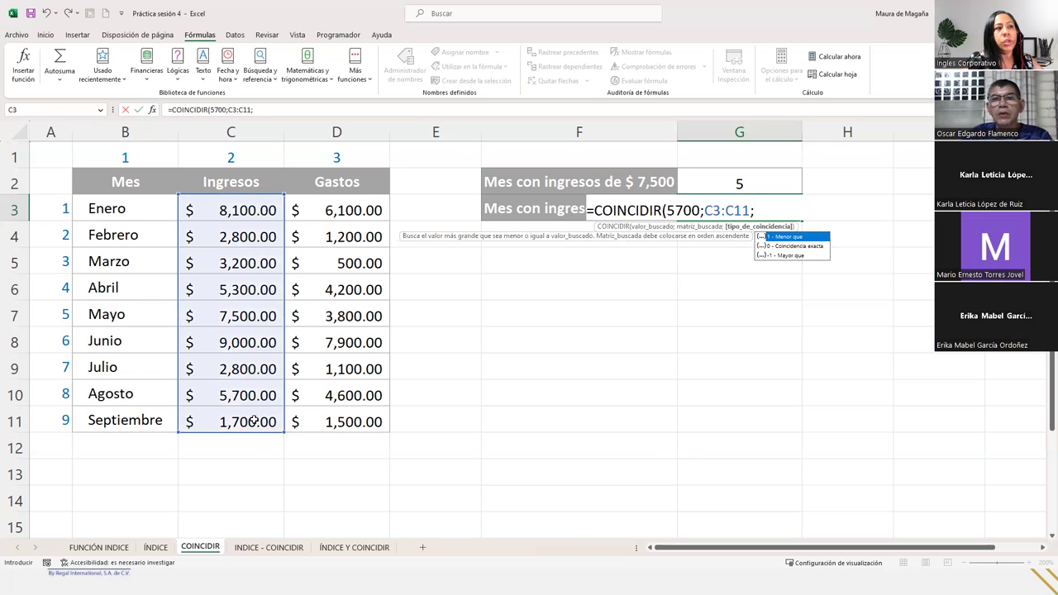
text(0))
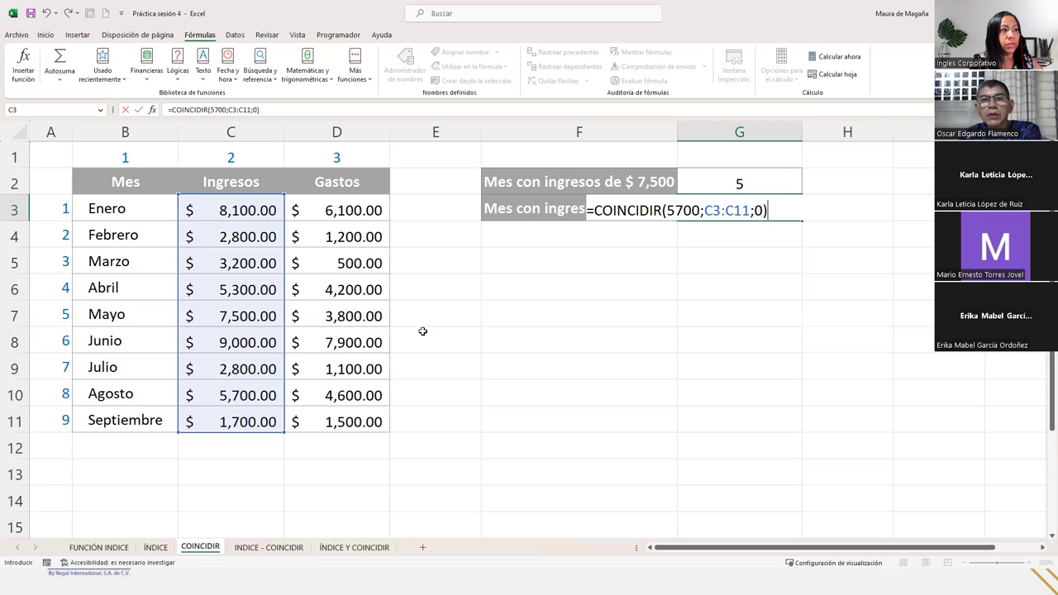
key(Return)
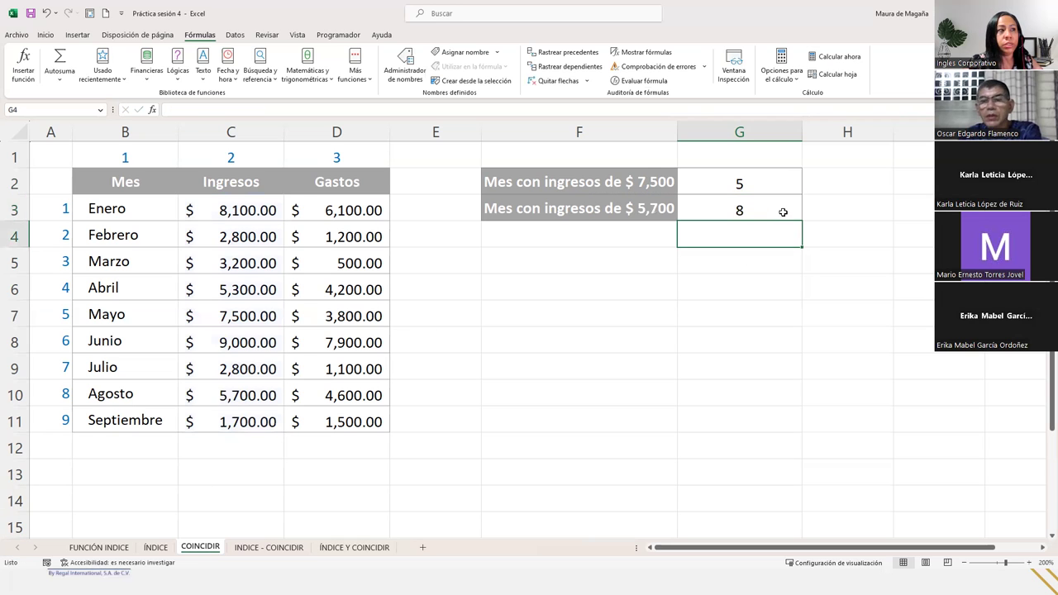
click(784, 212)
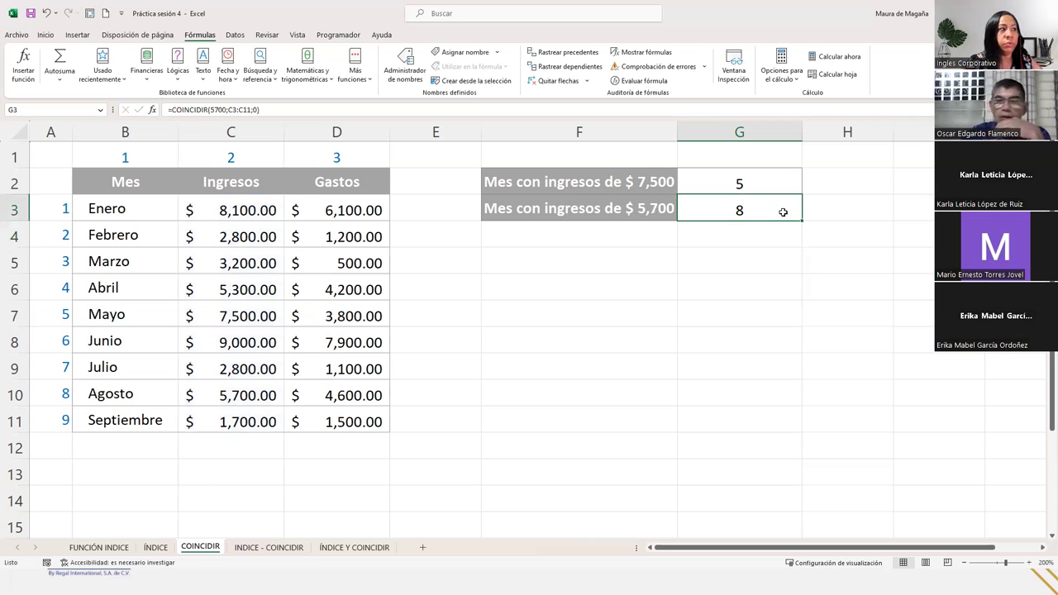
Step: Check the $ 5,700 result in G3 by counting down the Ingresos column from Enero to the matching Agosto row
click(268, 212)
click(243, 232)
click(245, 259)
click(239, 283)
click(239, 318)
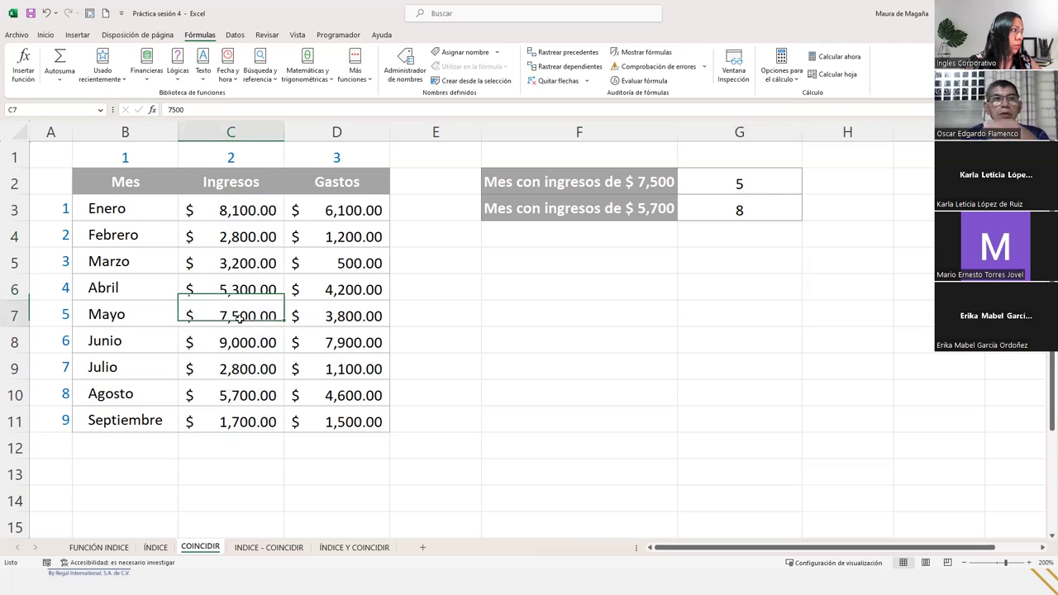
click(233, 360)
click(239, 389)
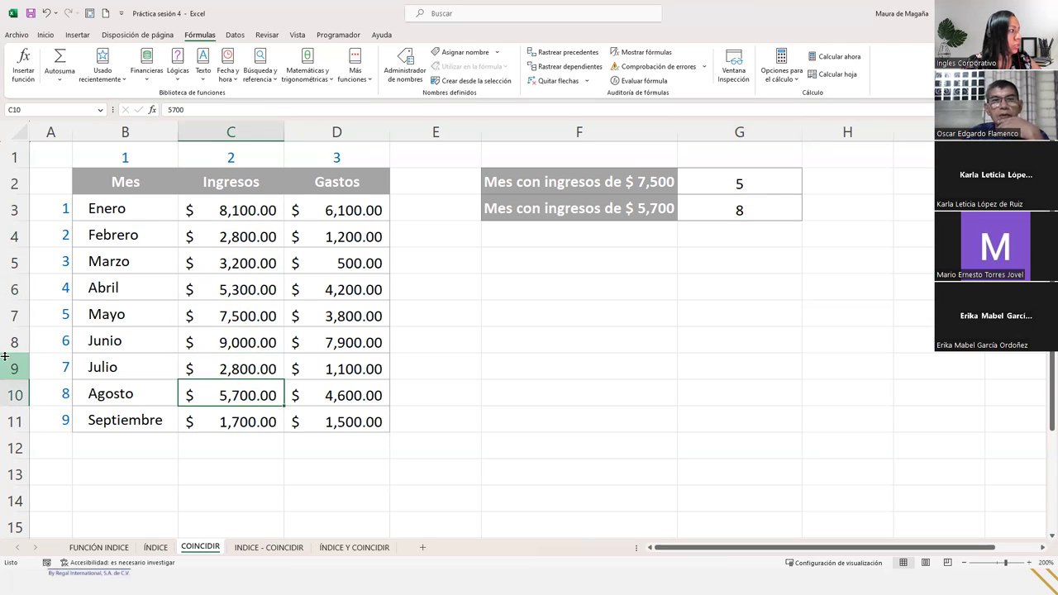
click(14, 395)
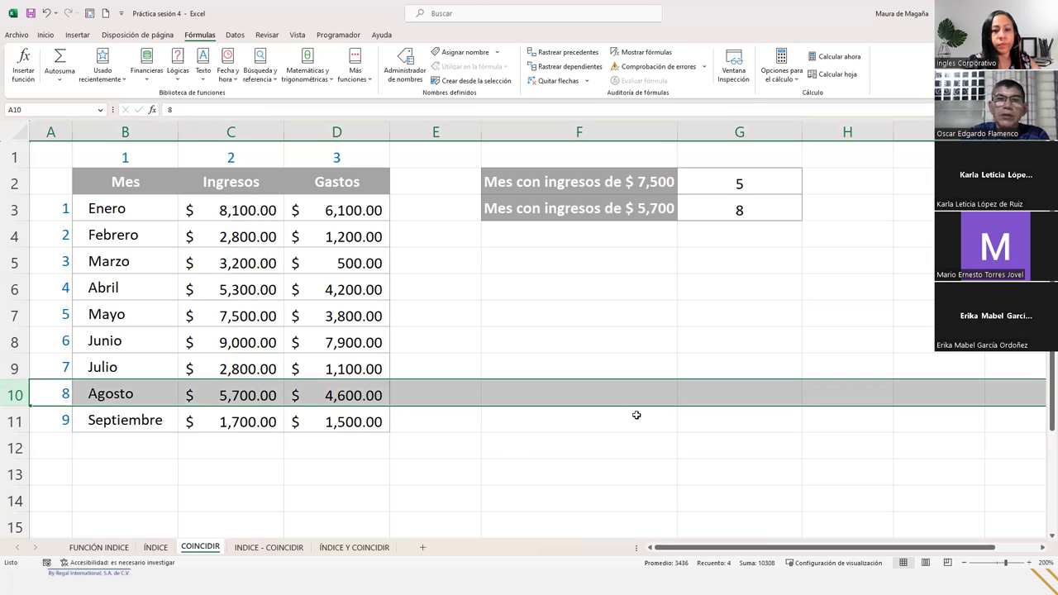
Step: Open the INDICE - COINCIDIR sheet and select the empty answer cell H5 under the July income question
click(269, 547)
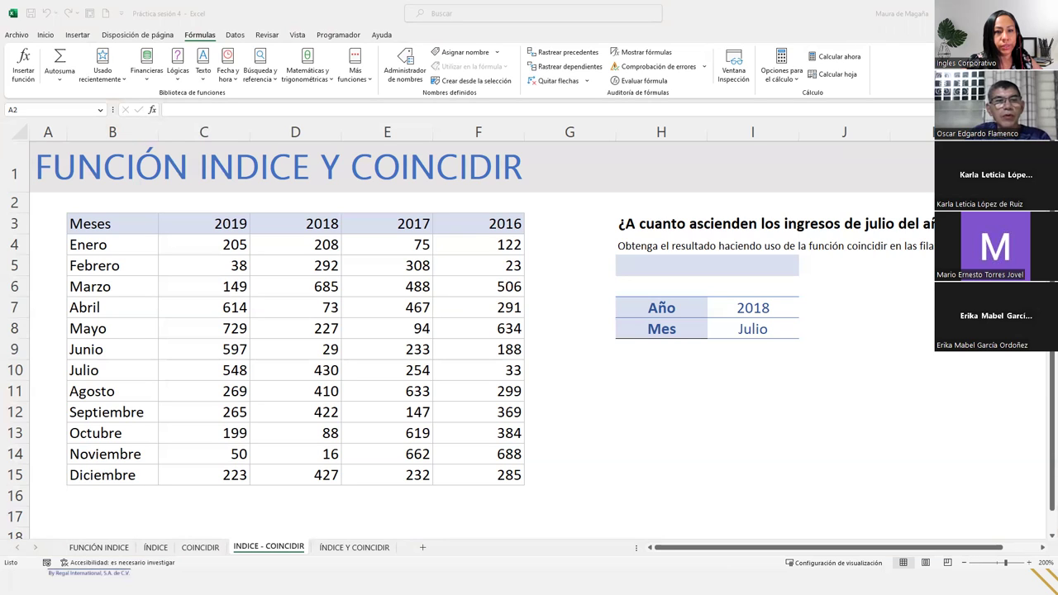
key(F2)
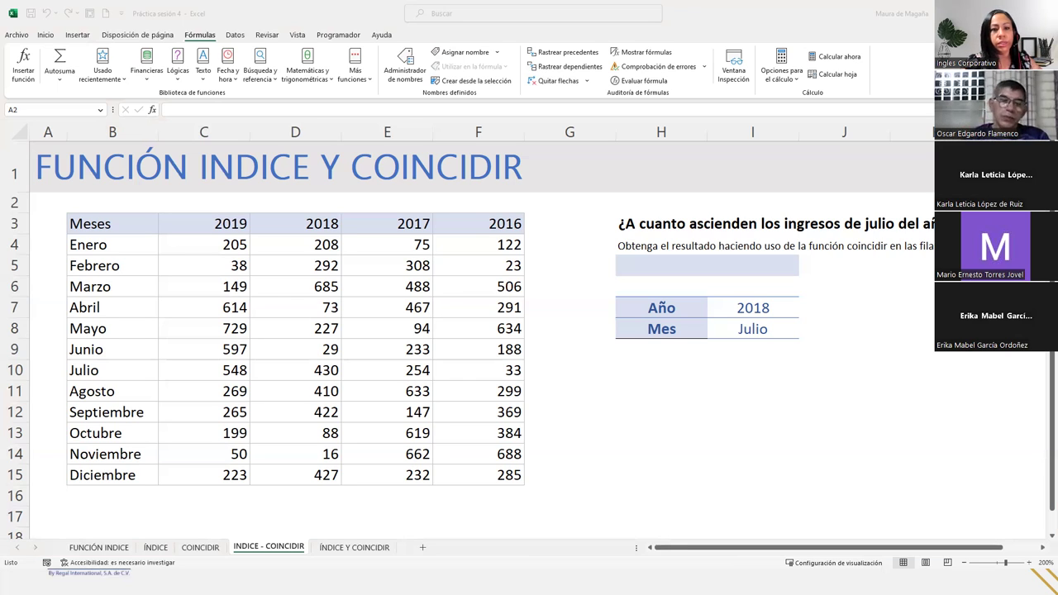
click(660, 264)
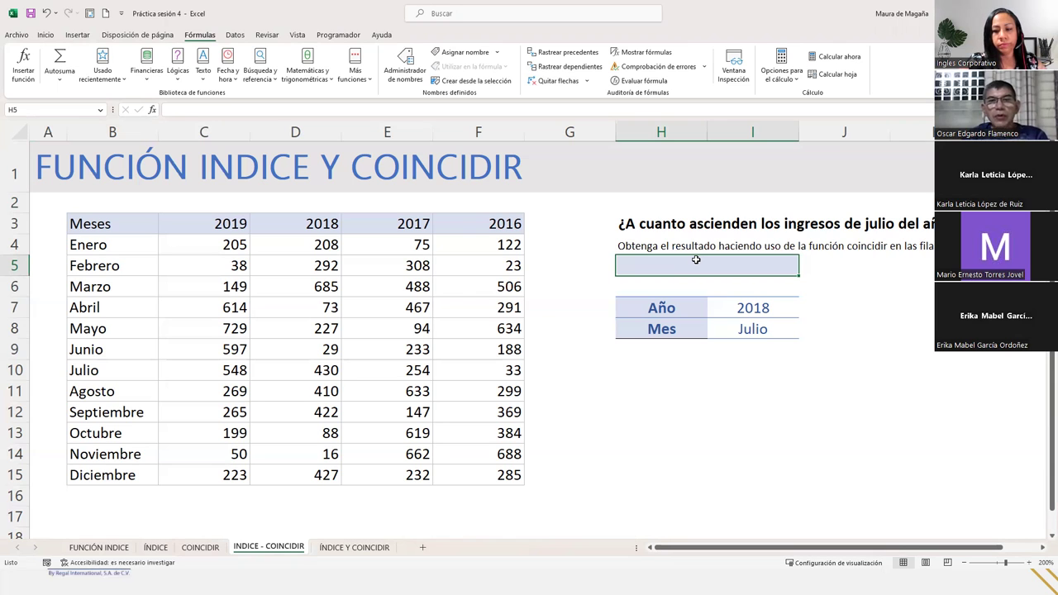
text(=indic)
key(Tab)
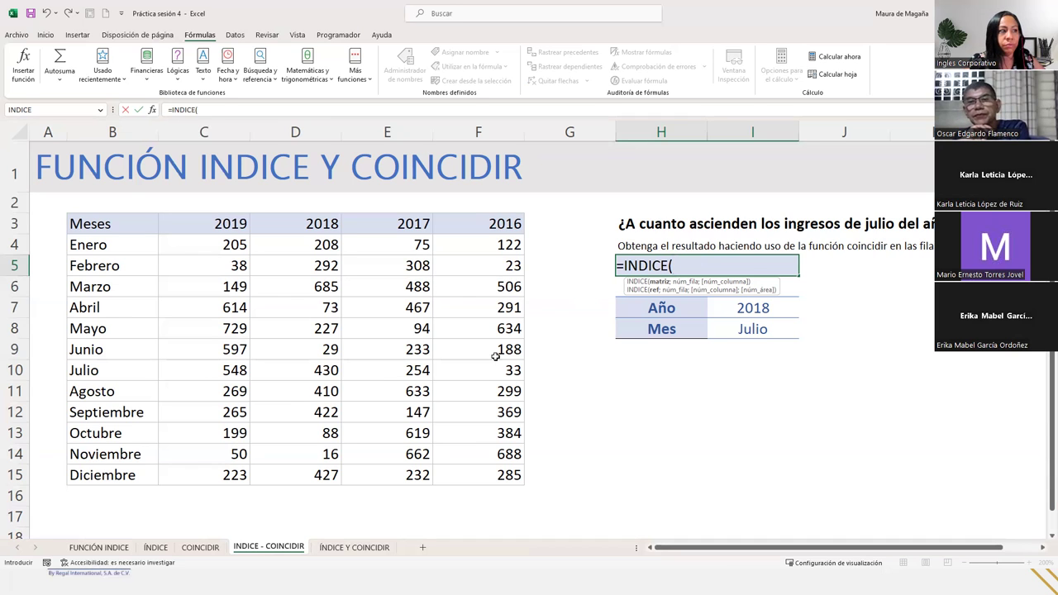
drag(135, 217, 509, 472)
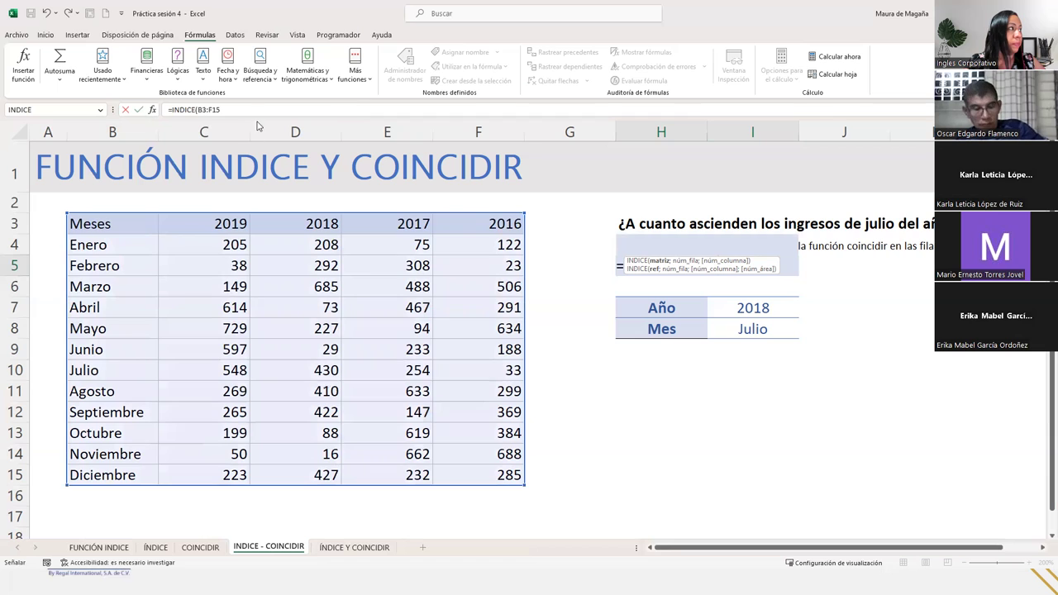
click(703, 269)
click(749, 263)
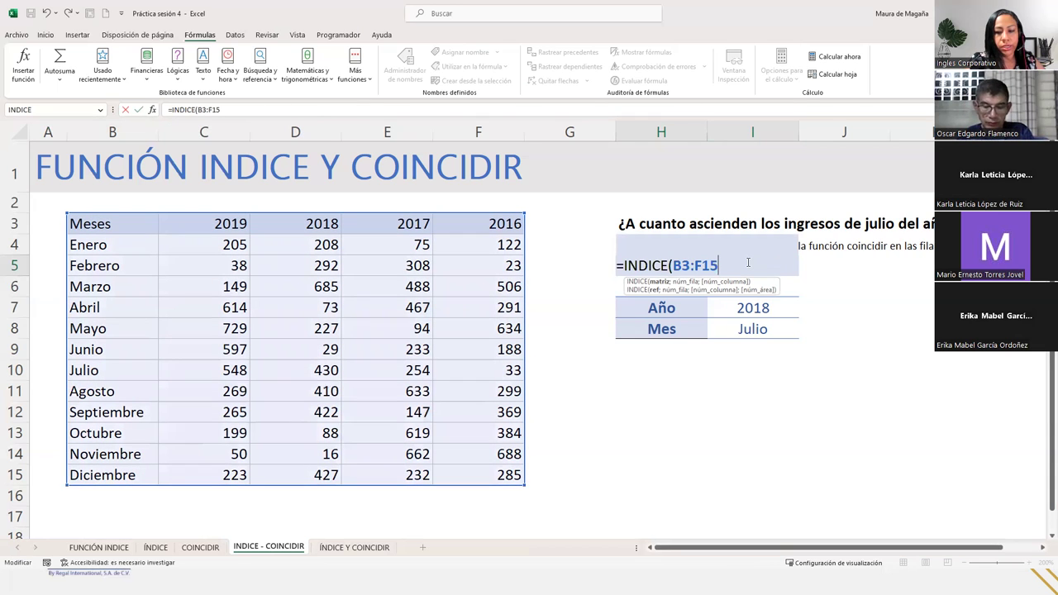
text(;)
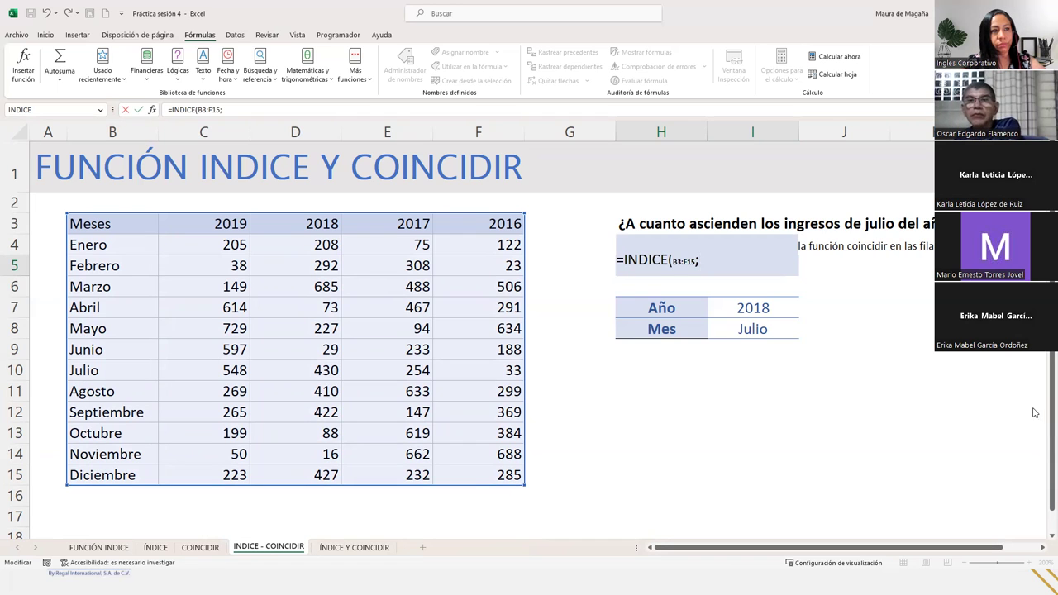
key(Escape)
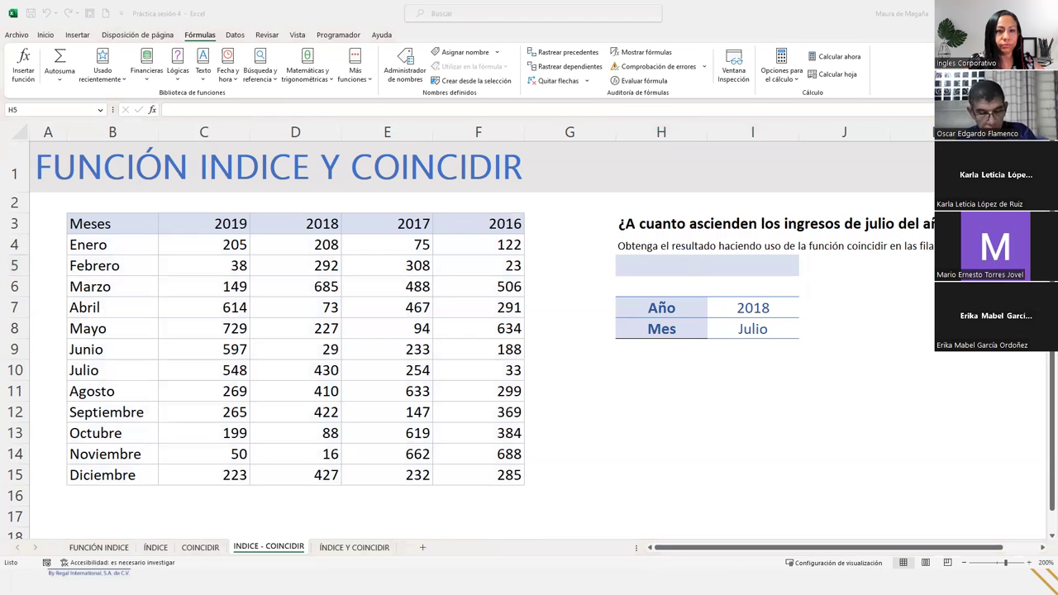
click(673, 261)
double_click(674, 261)
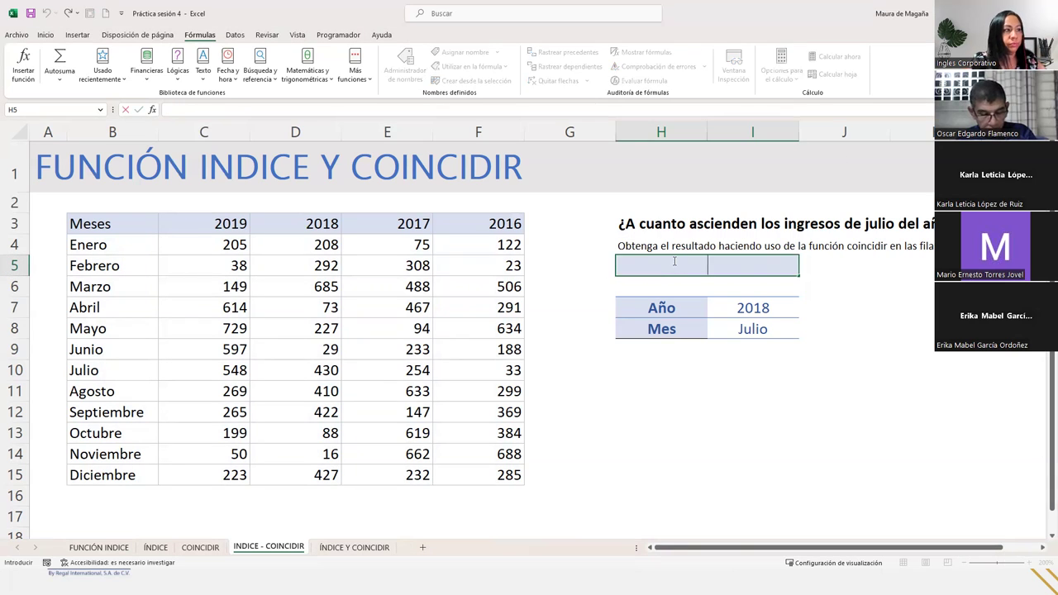
text(=indi)
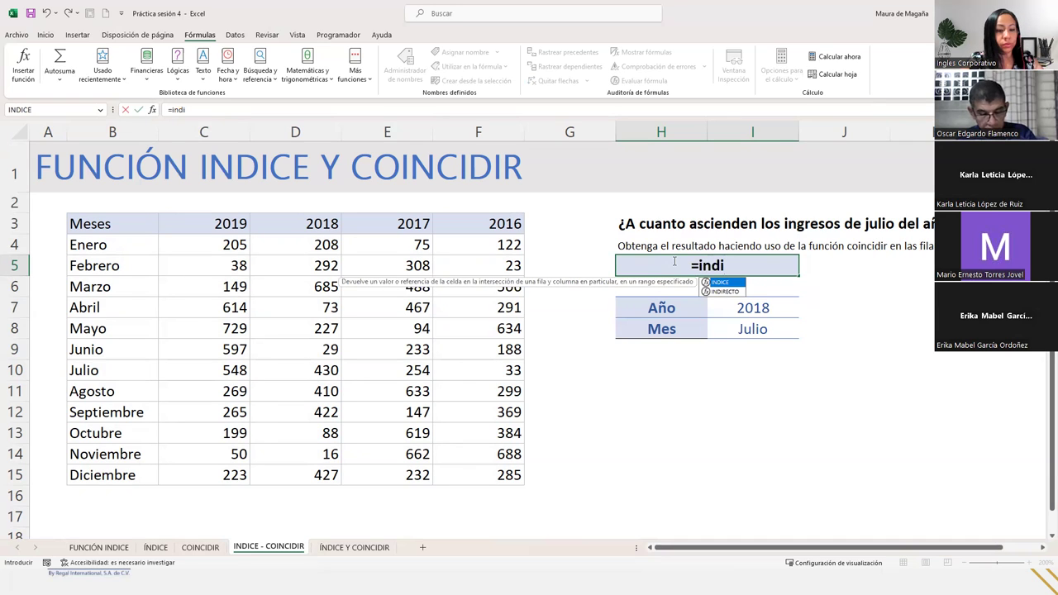
key(Tab)
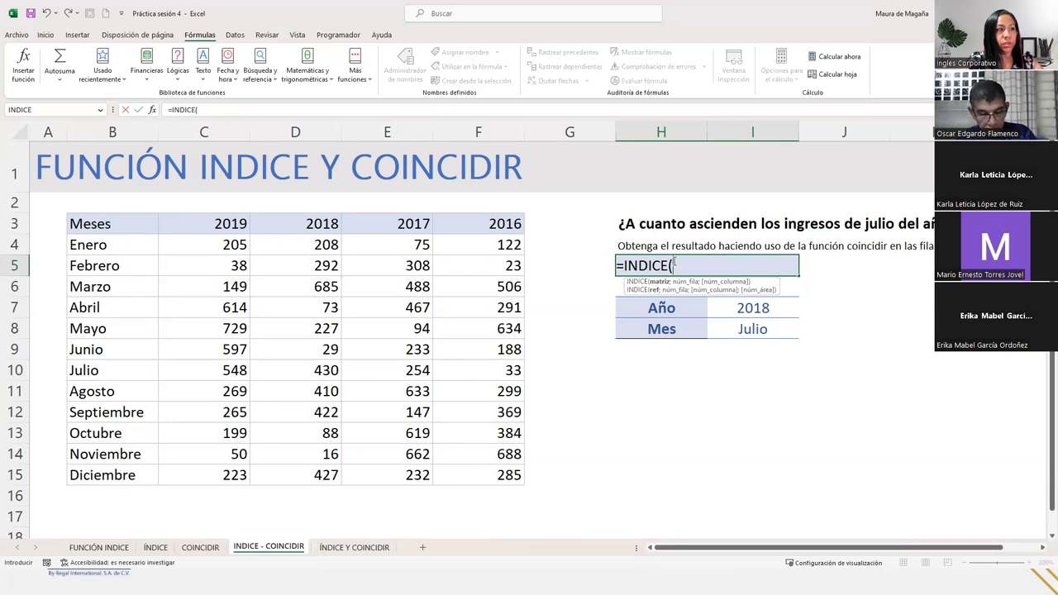
drag(144, 218, 501, 480)
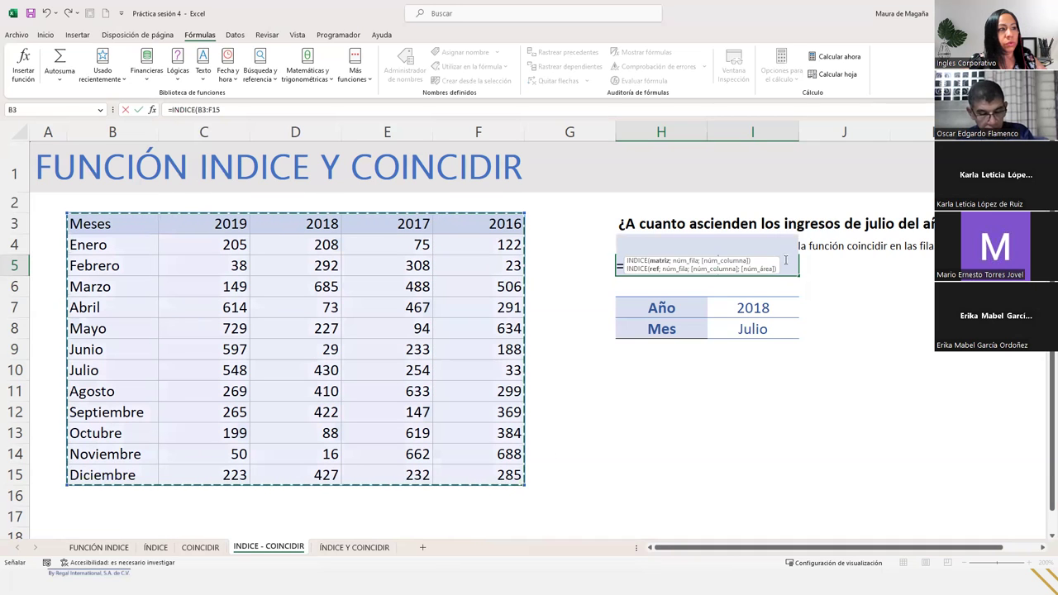
text(;)
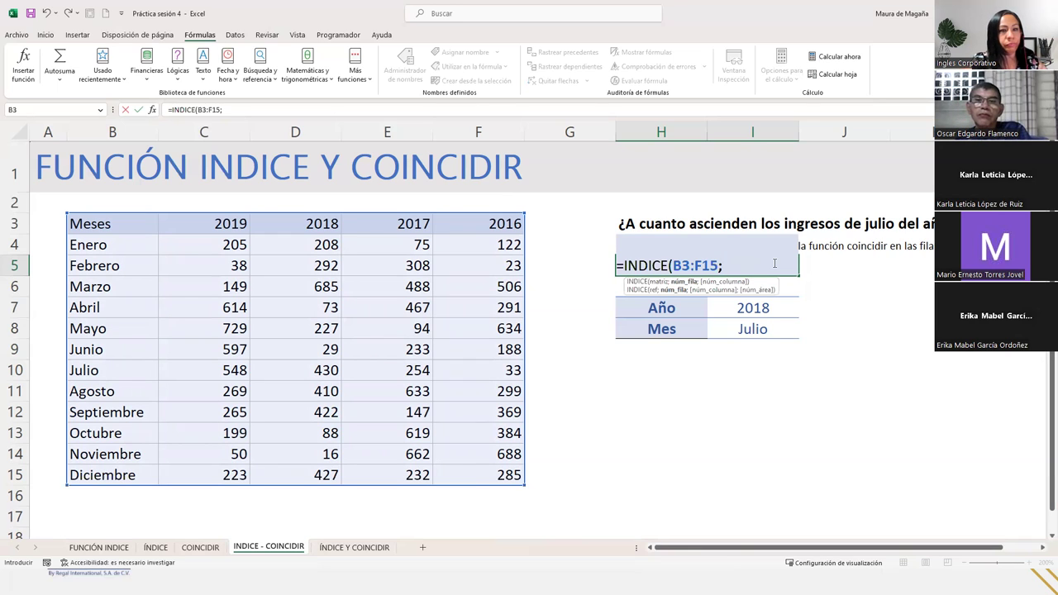
text(coi)
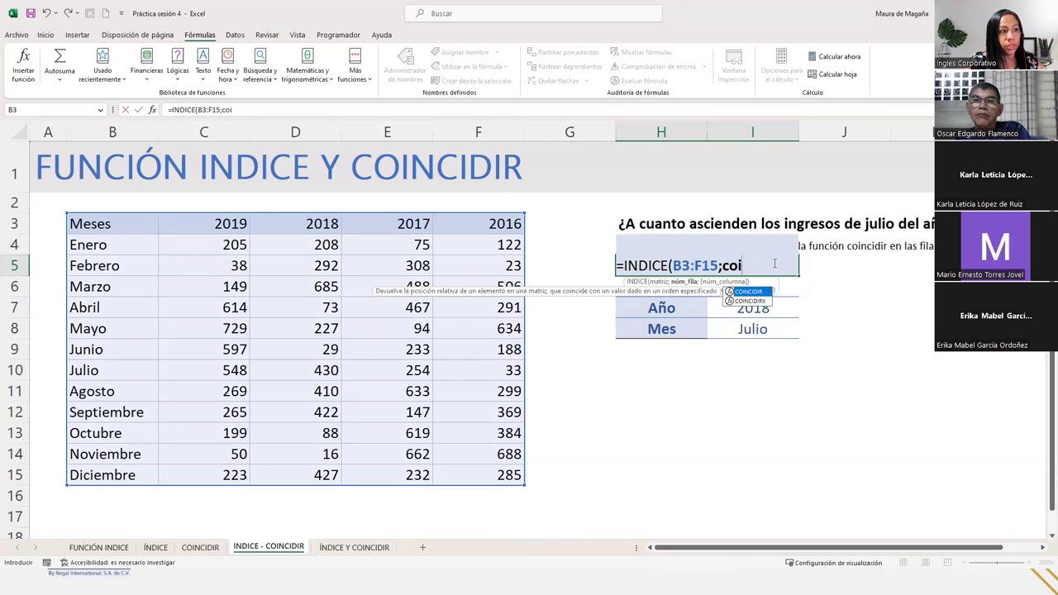
key(Tab)
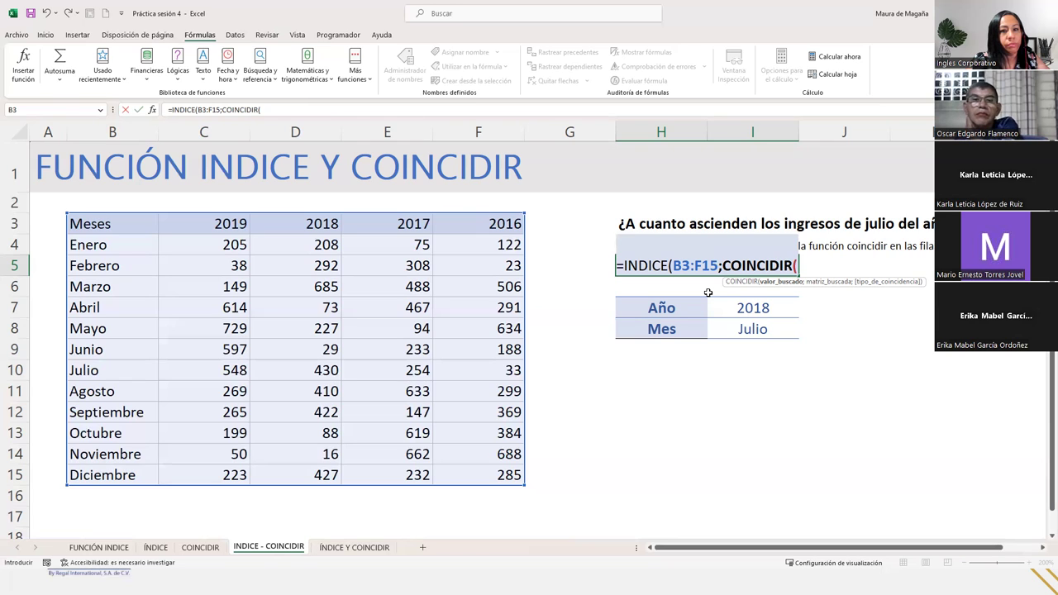
click(748, 307)
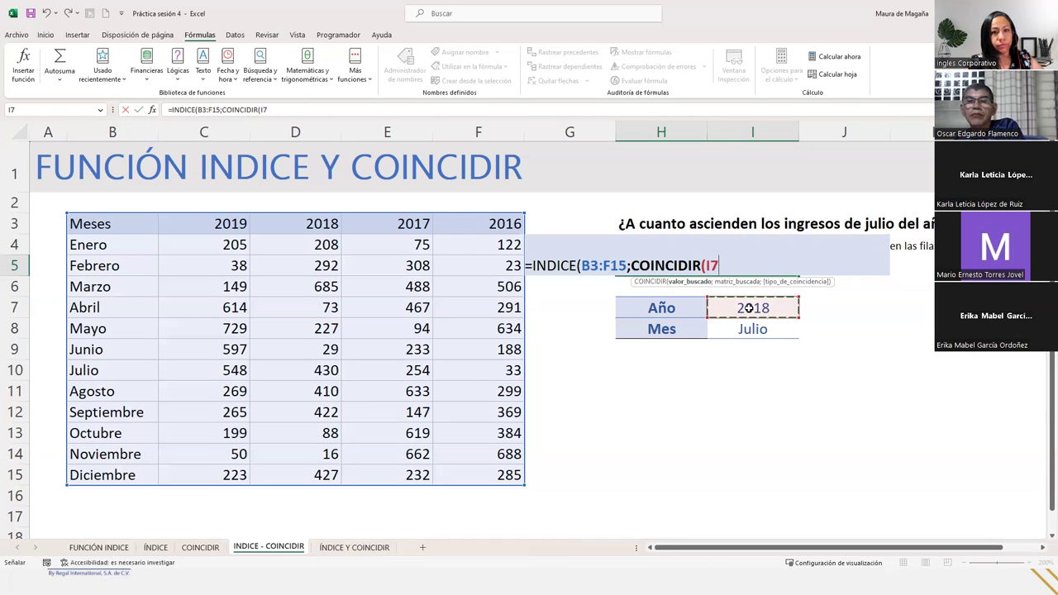
text(;)
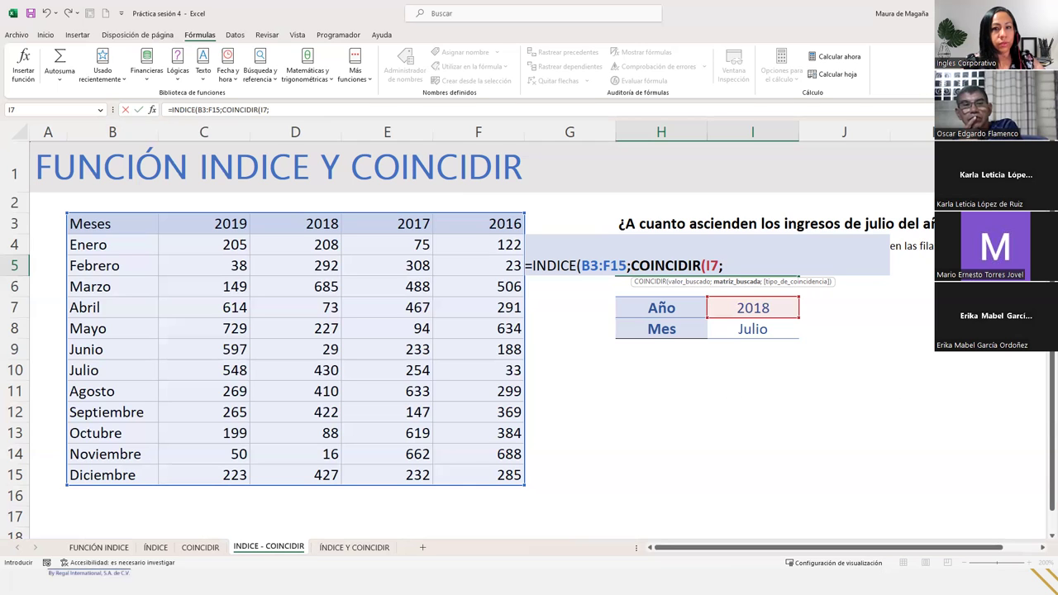
key(Escape)
key(alt+Tab)
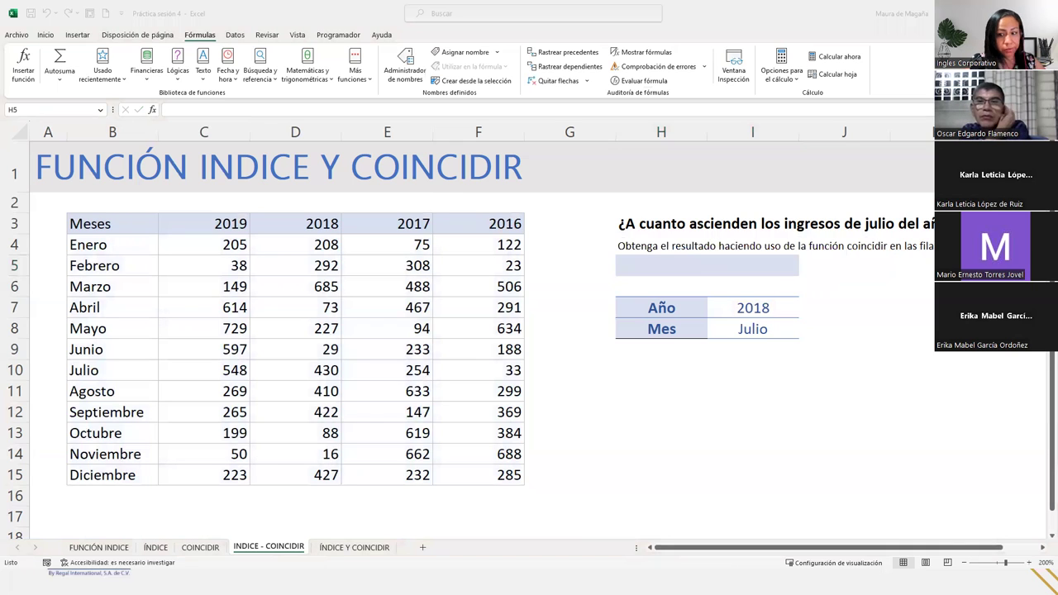
Step: Start an INDICE formula in the answer cell H5
click(660, 268)
double_click(660, 268)
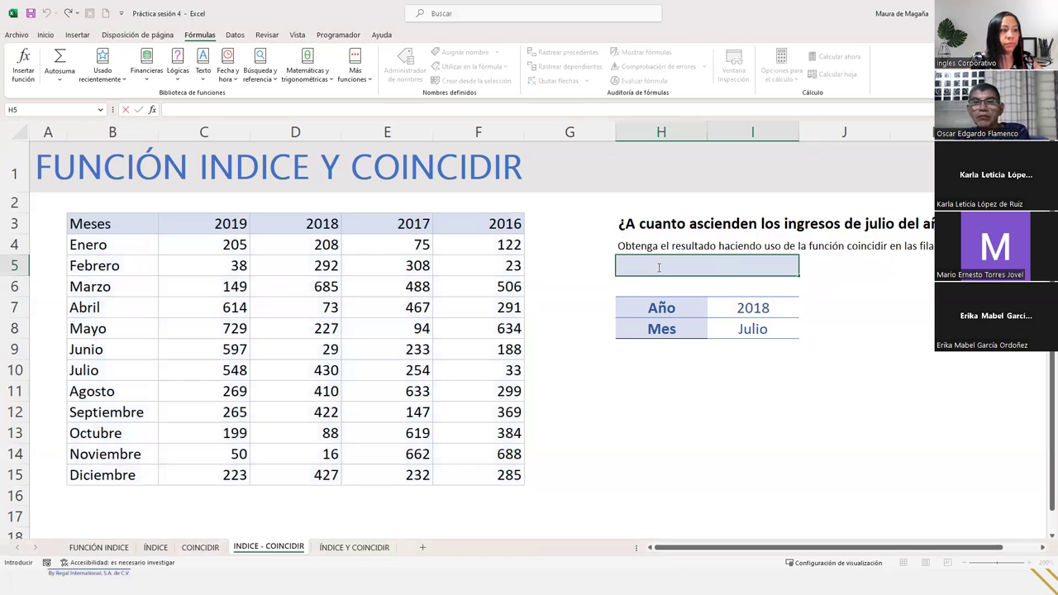
text(=indi)
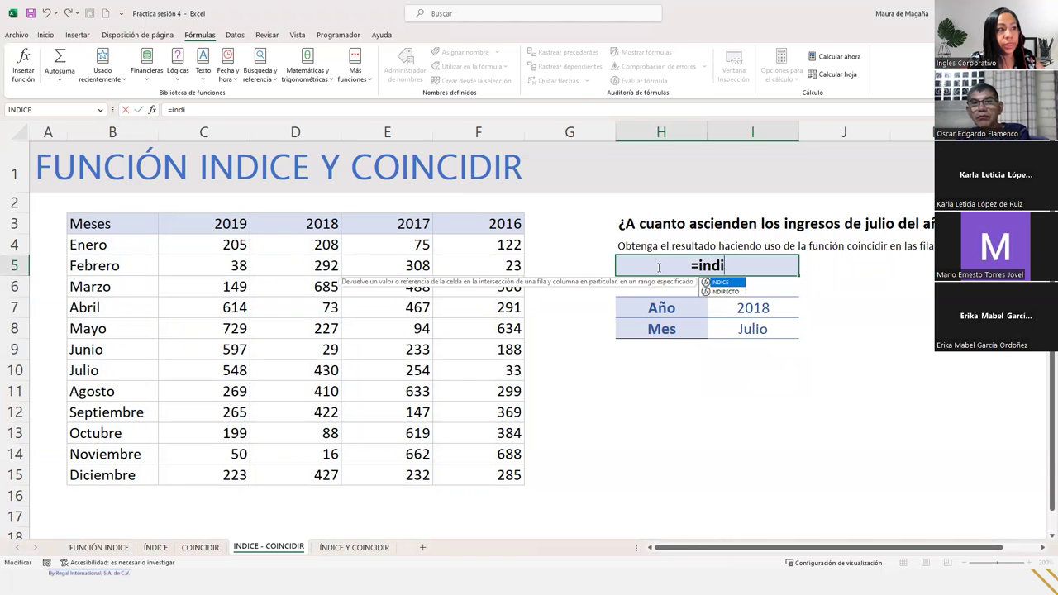
key(Tab)
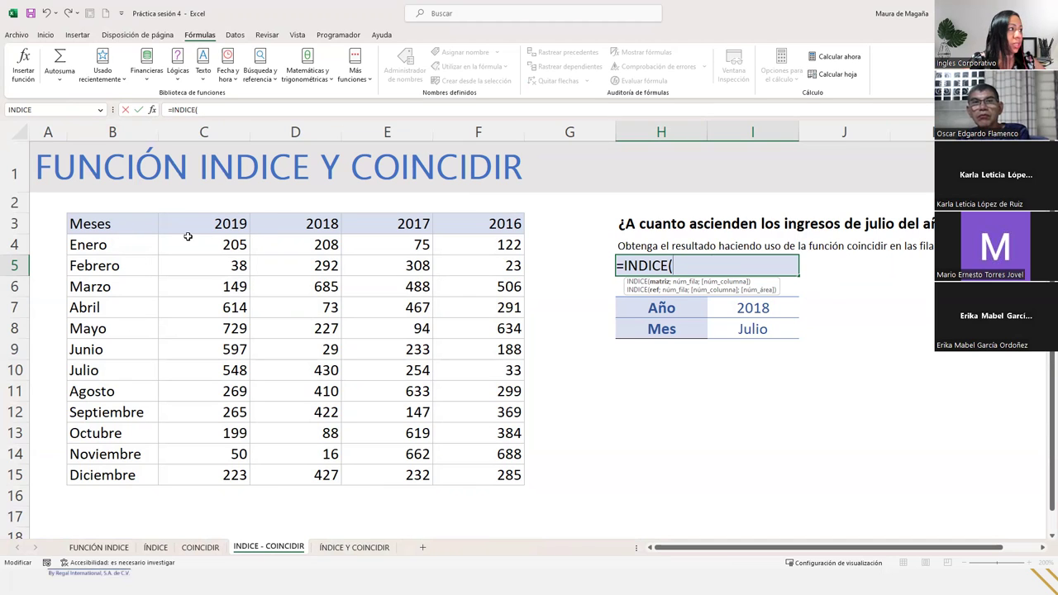
click(126, 223)
drag(459, 421, 497, 477)
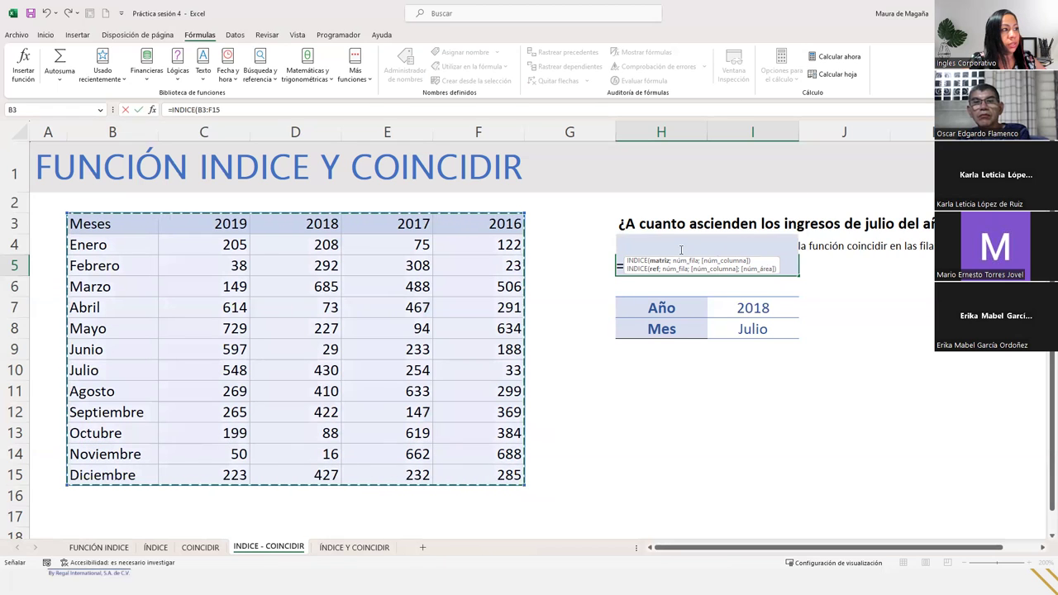
click(790, 261)
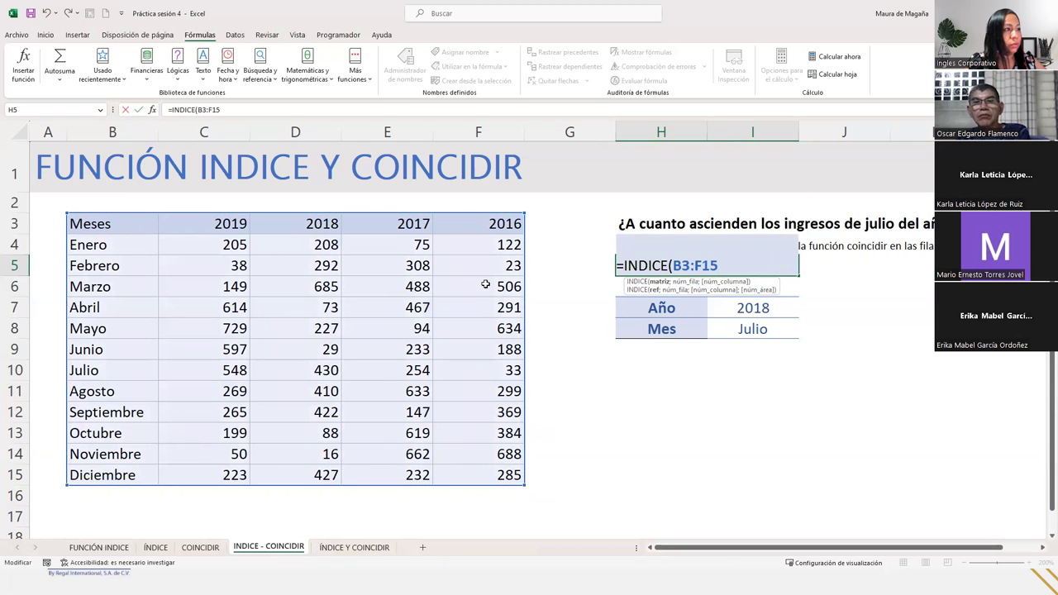
drag(719, 265, 672, 266)
key(BackSpace)
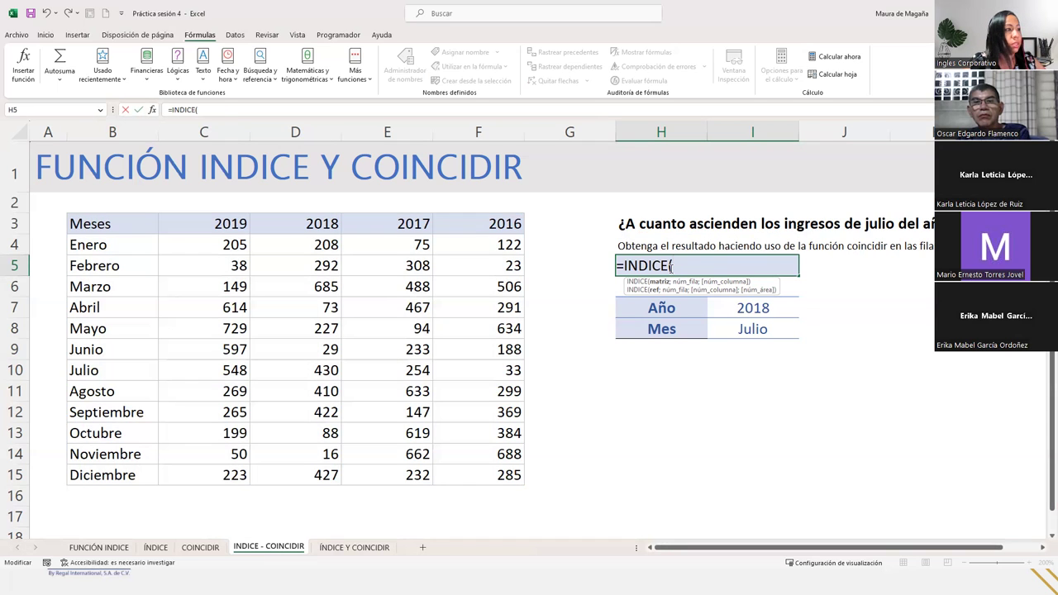
Step: Set C4:F15, the income values without month and year headings, as the matrix of the INDICE formula
click(207, 245)
drag(457, 400, 472, 477)
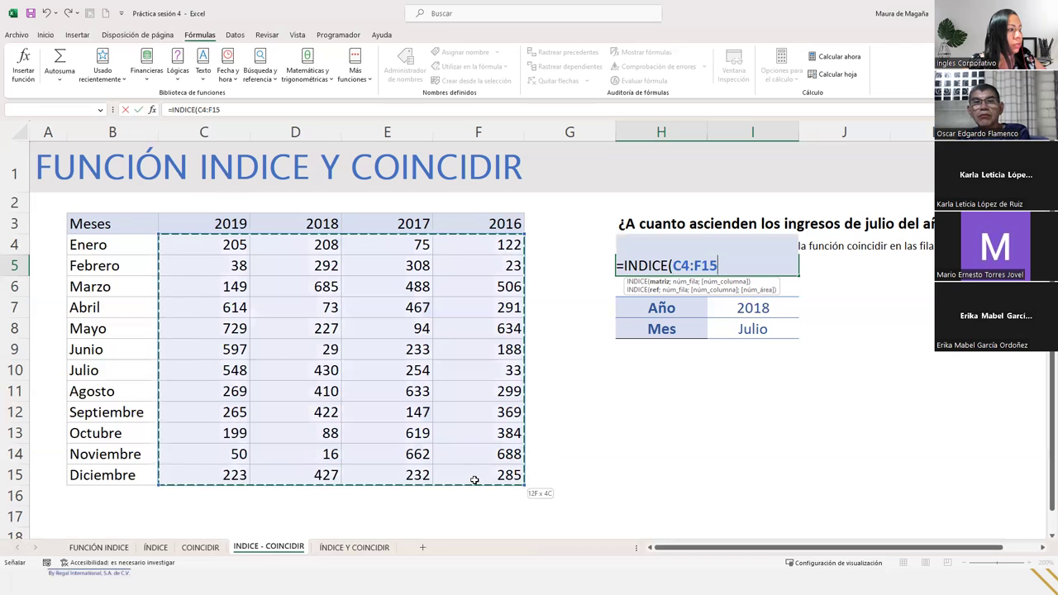
click(788, 265)
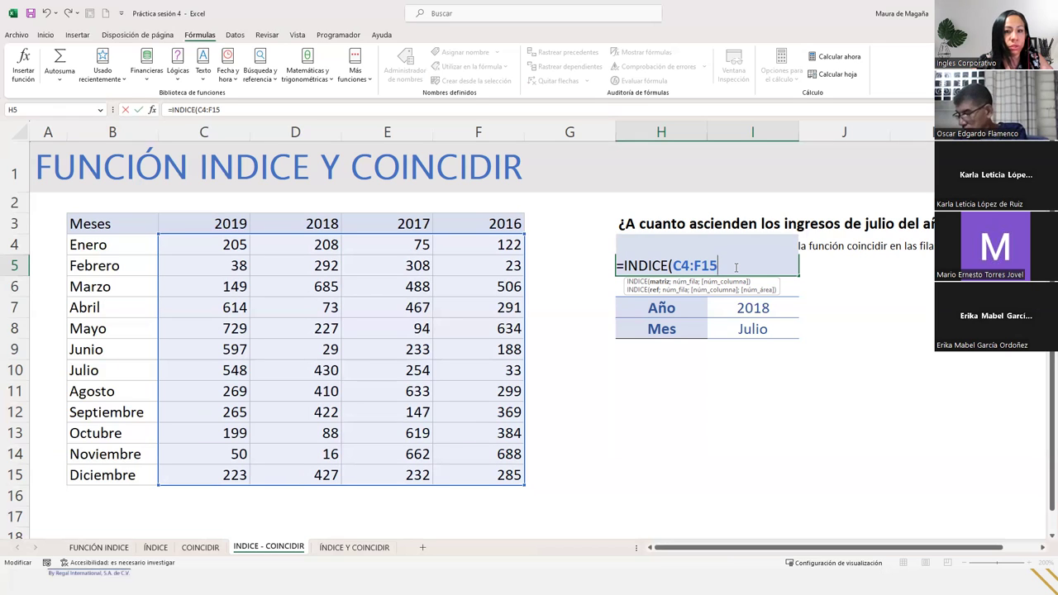
Step: Nest COINCIDIR as the row number of the INDICE formula, looking up the month in I8 within B4:B15 with exact match 0
text(;coin)
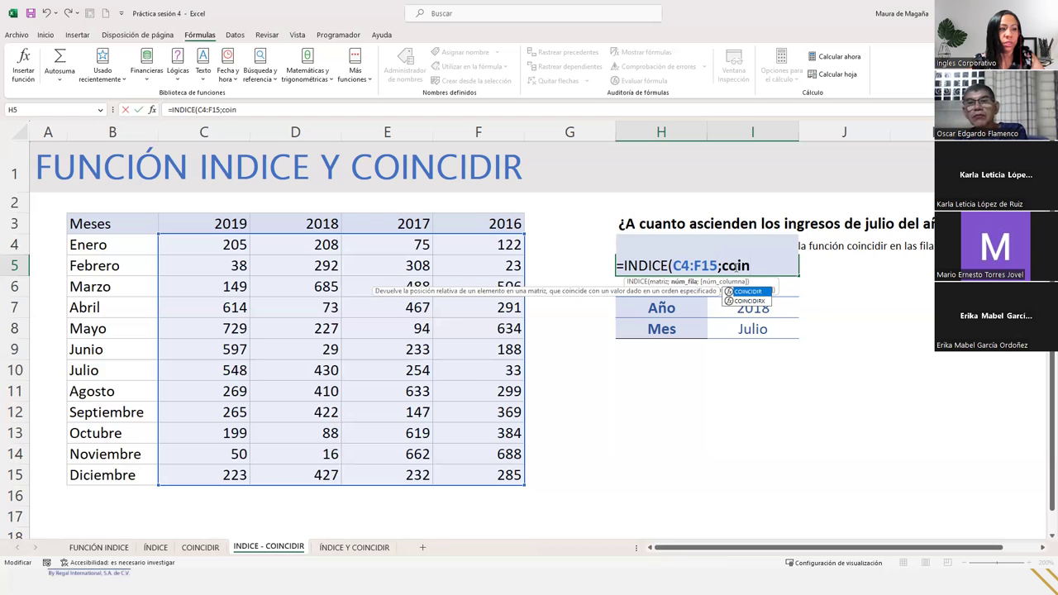
key(Tab)
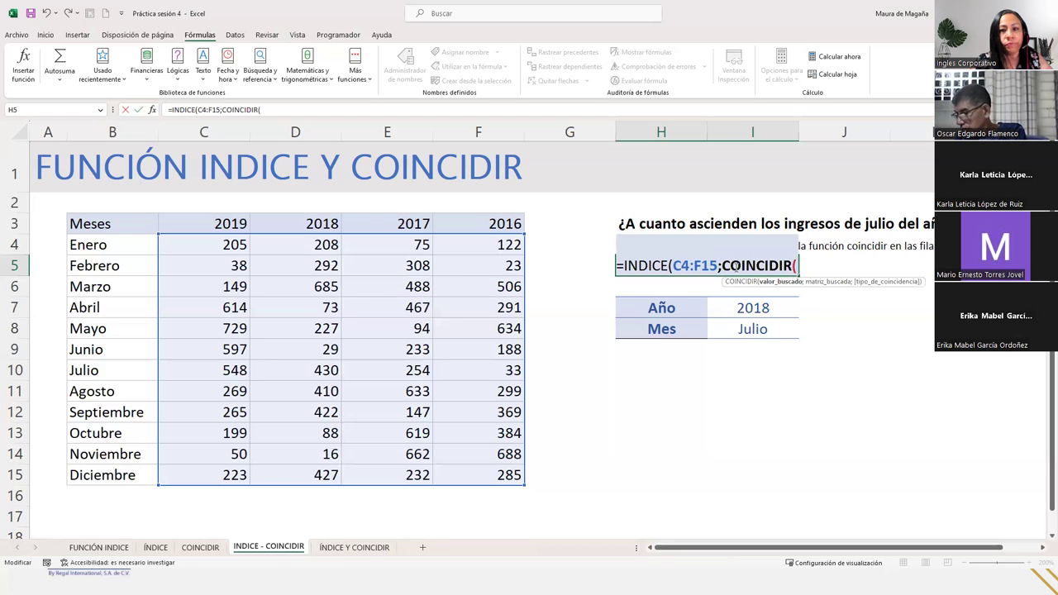
click(753, 308)
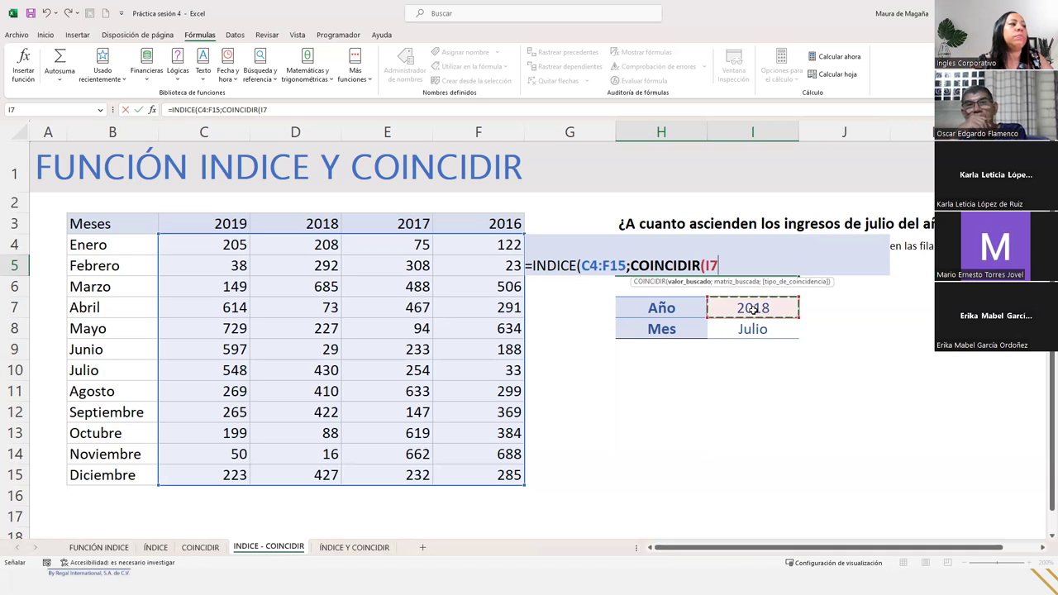
click(755, 327)
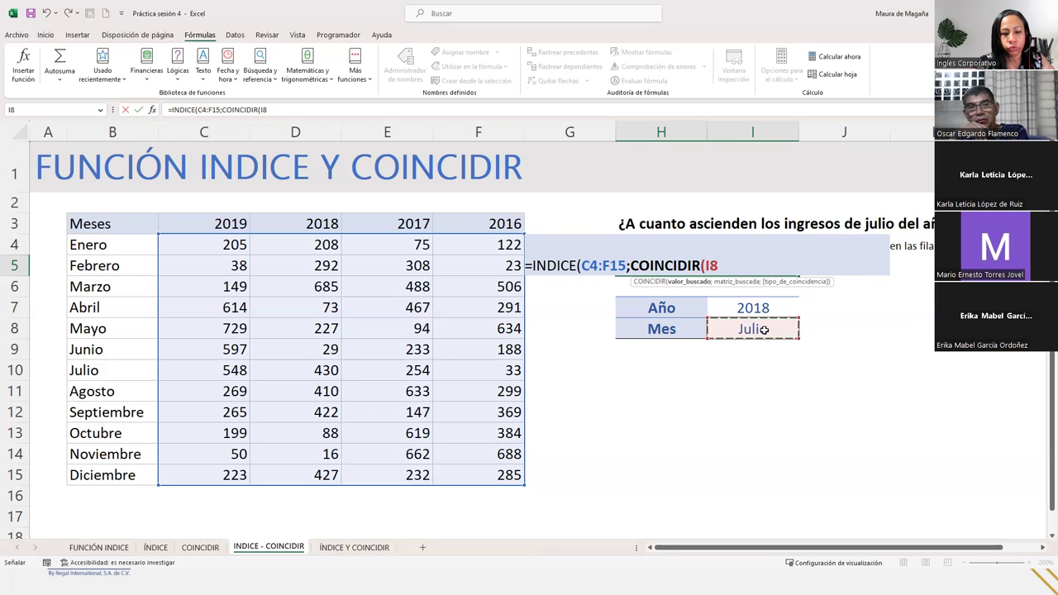
text(;)
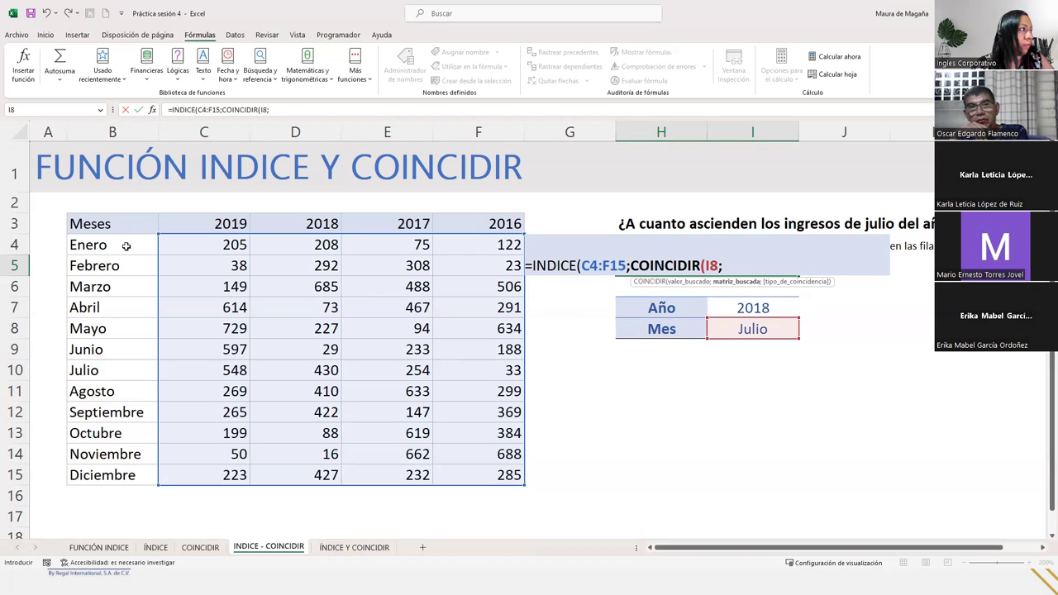
drag(125, 245, 125, 473)
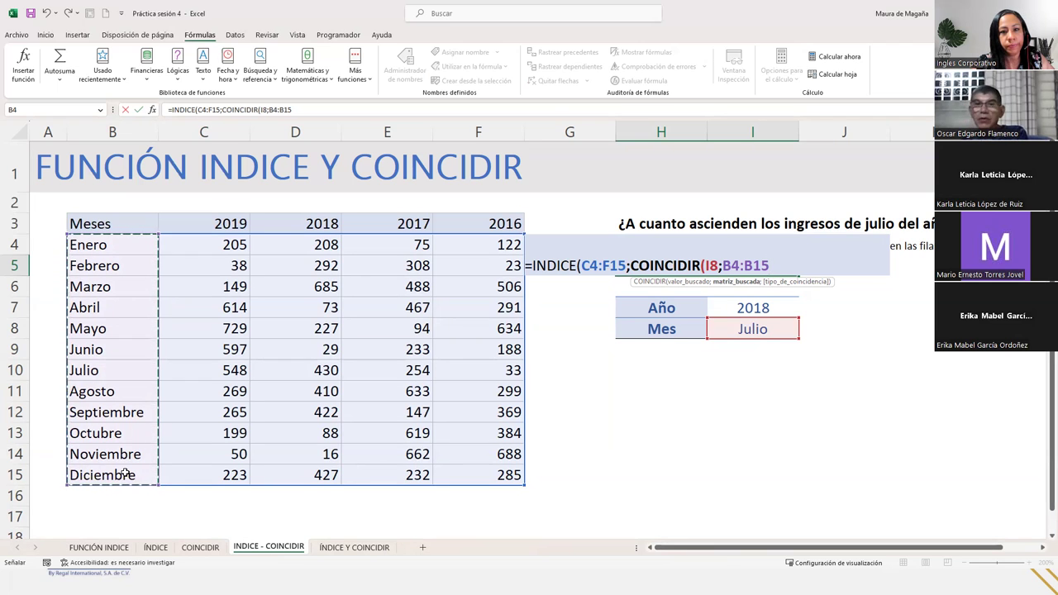
text(;0)
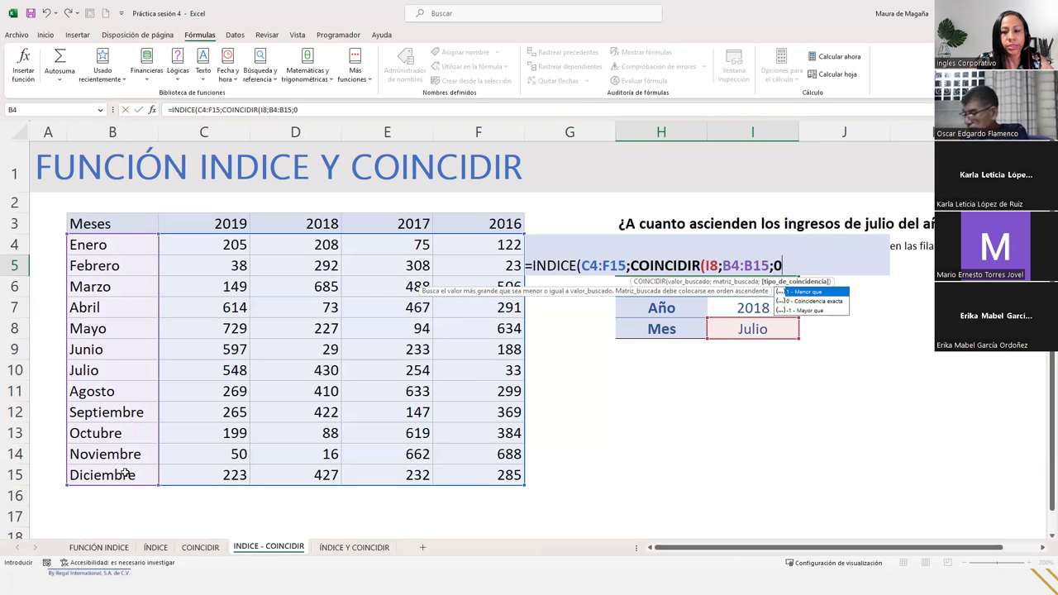
text())
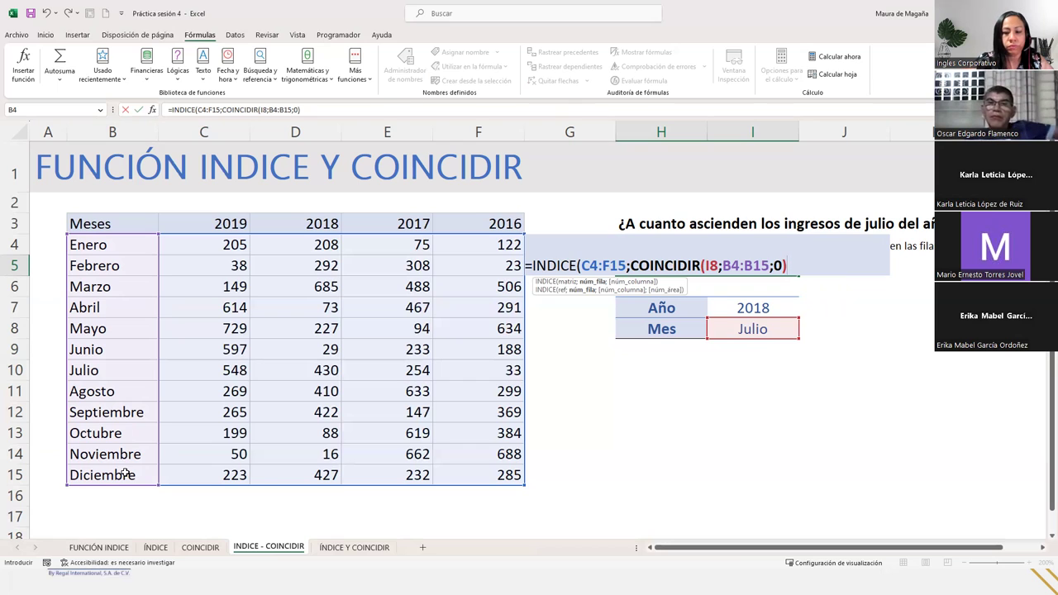
Step: Nest a second COINCIDIR as the column number, looking up the year in I7 within C3:F3 with exact match 0, and enter the formula
text(;)
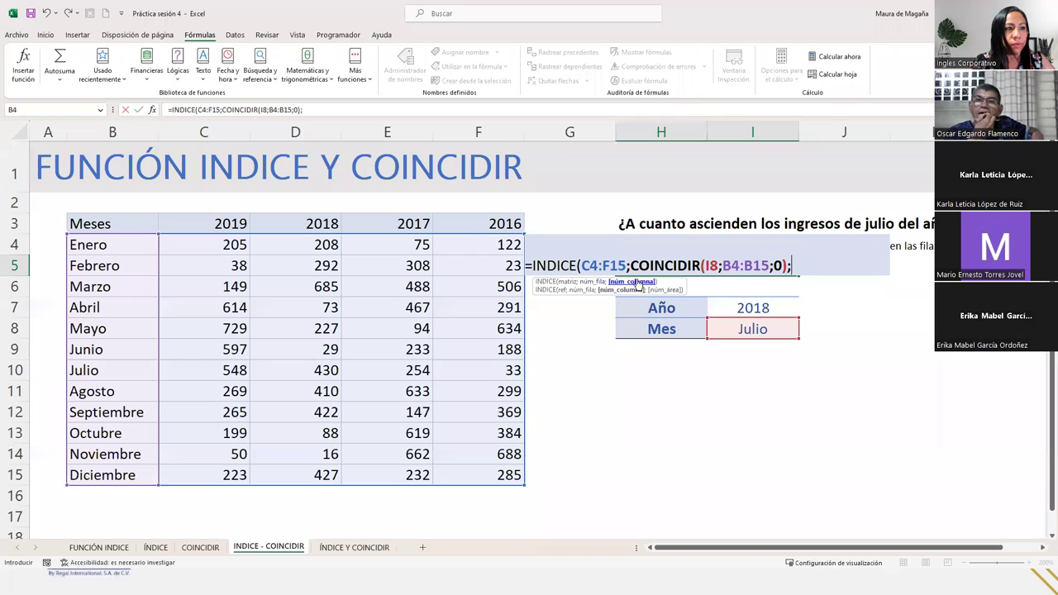
key(F2)
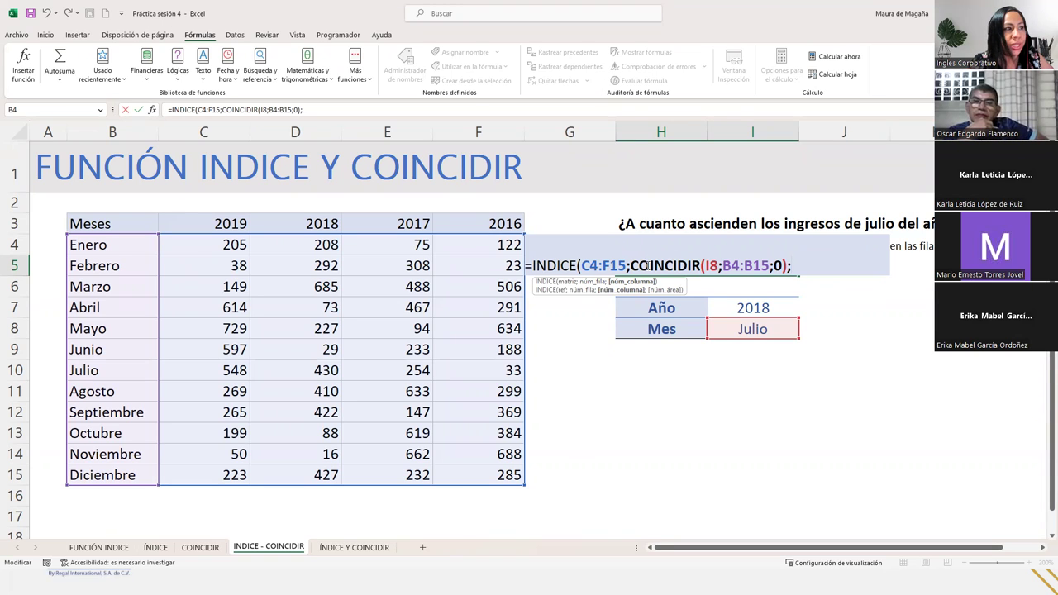
text(;)
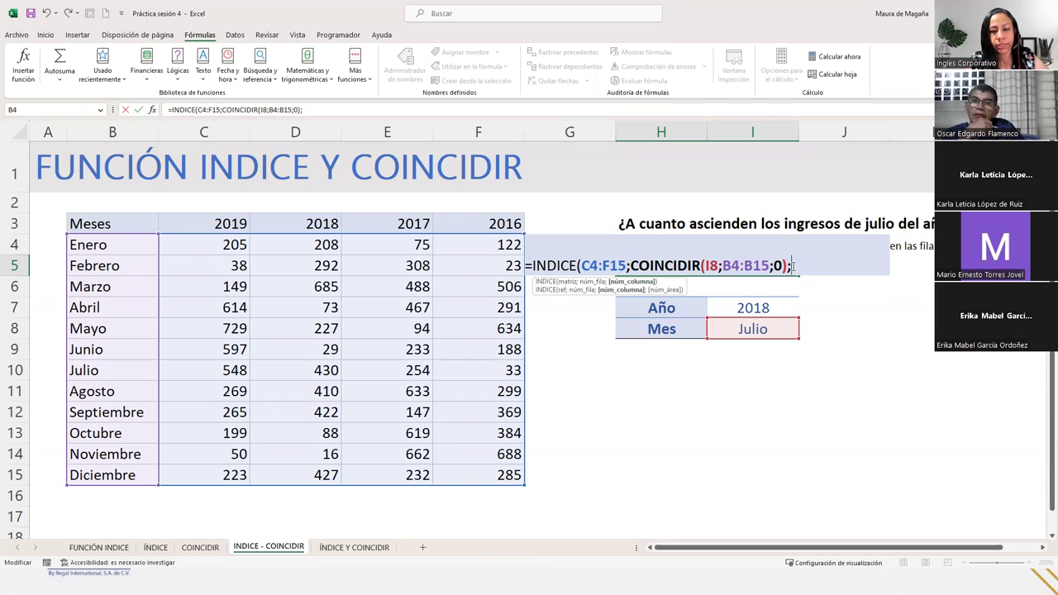
text(coin)
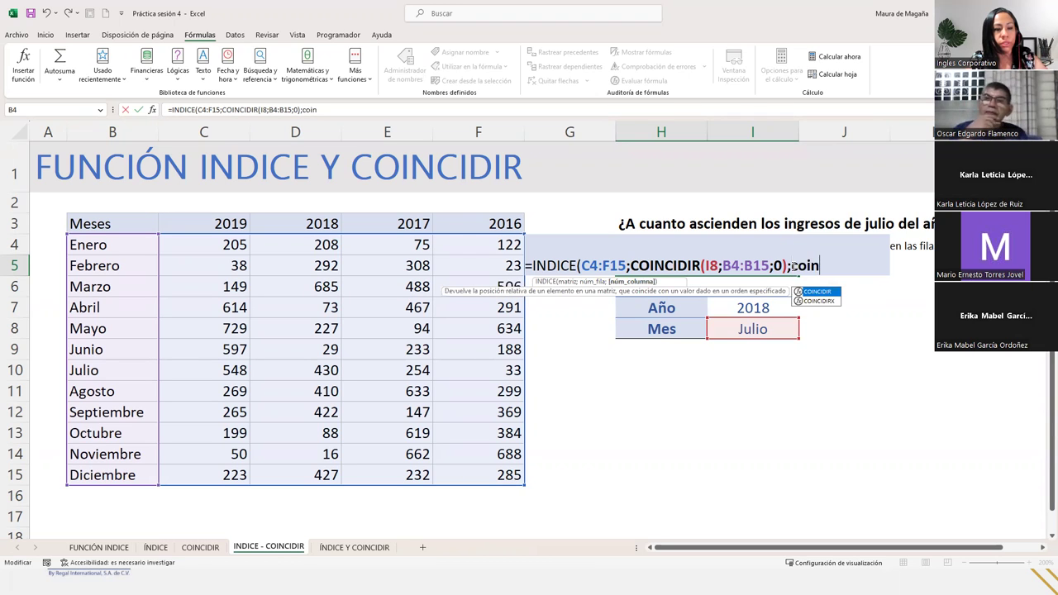
key(Tab)
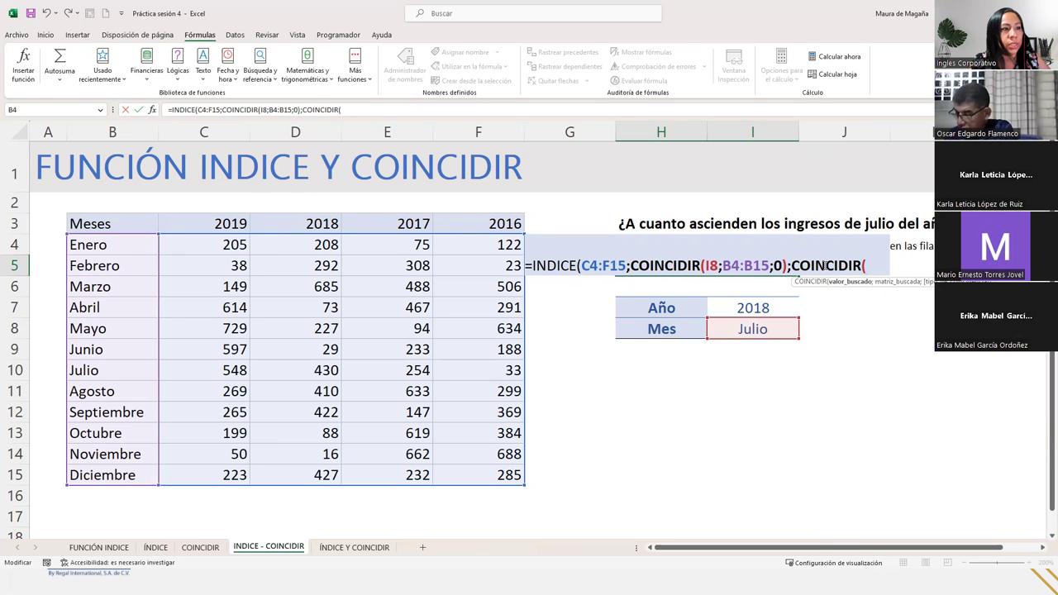
click(759, 309)
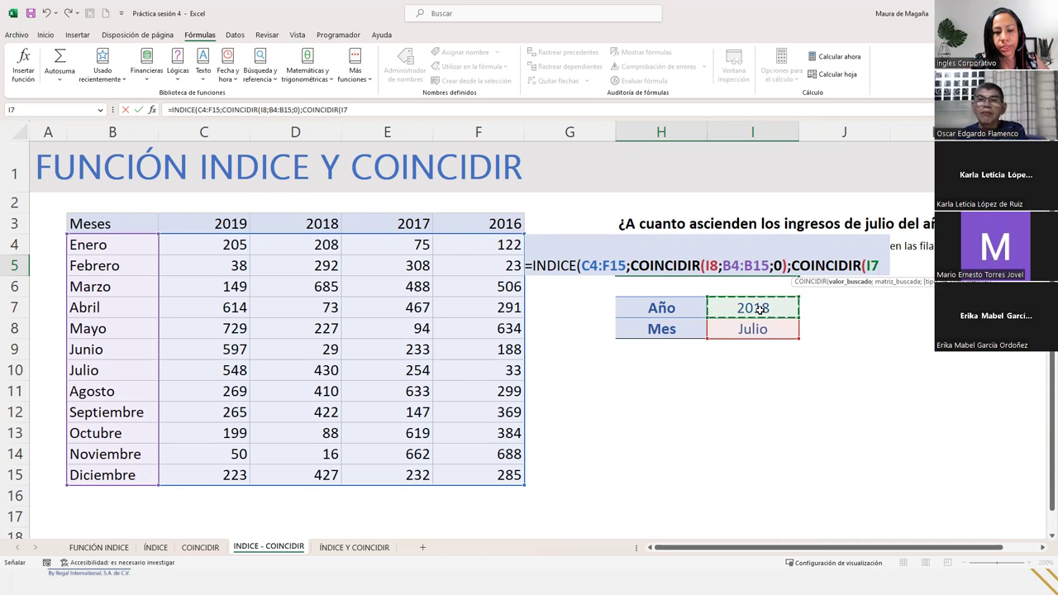
text(;)
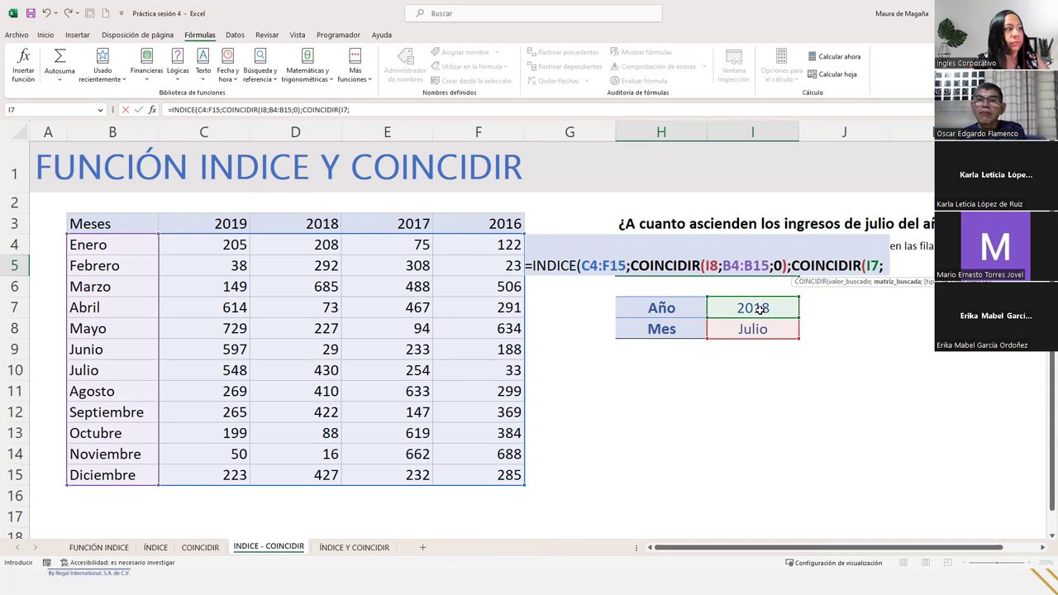
drag(266, 220, 491, 225)
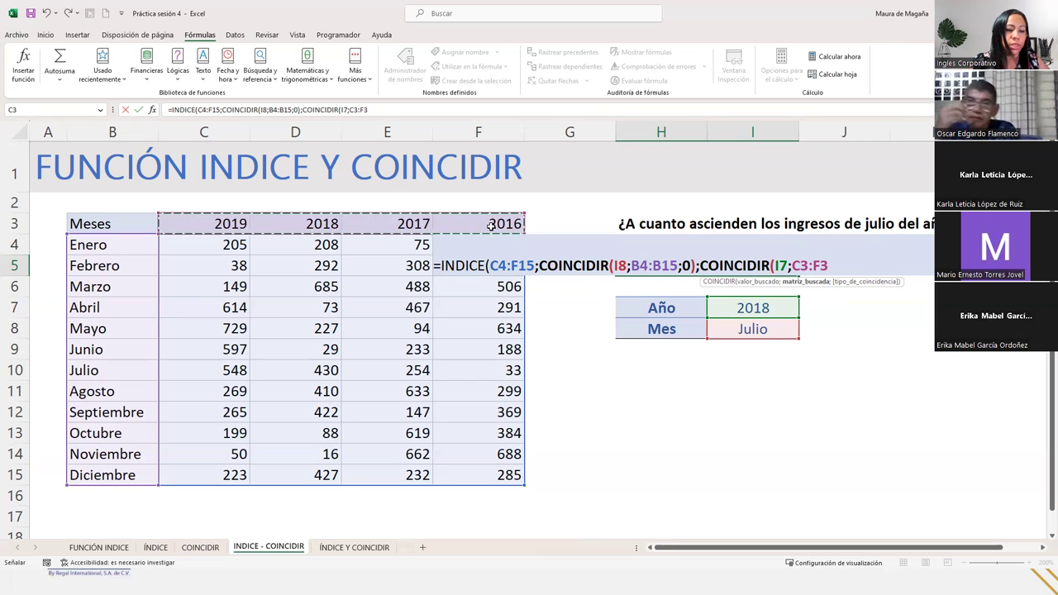
text(;)
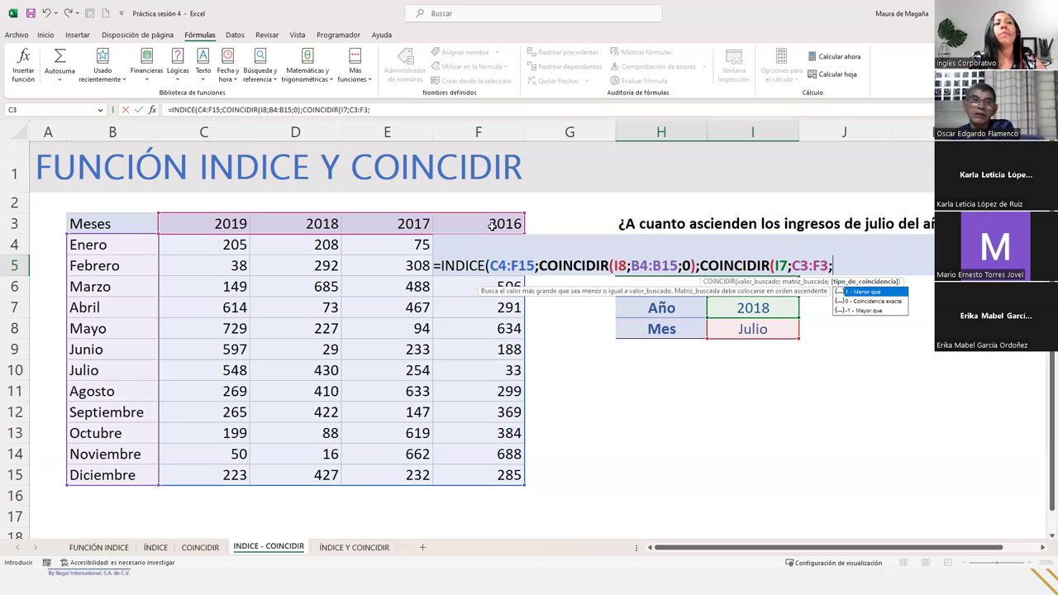
text(0)
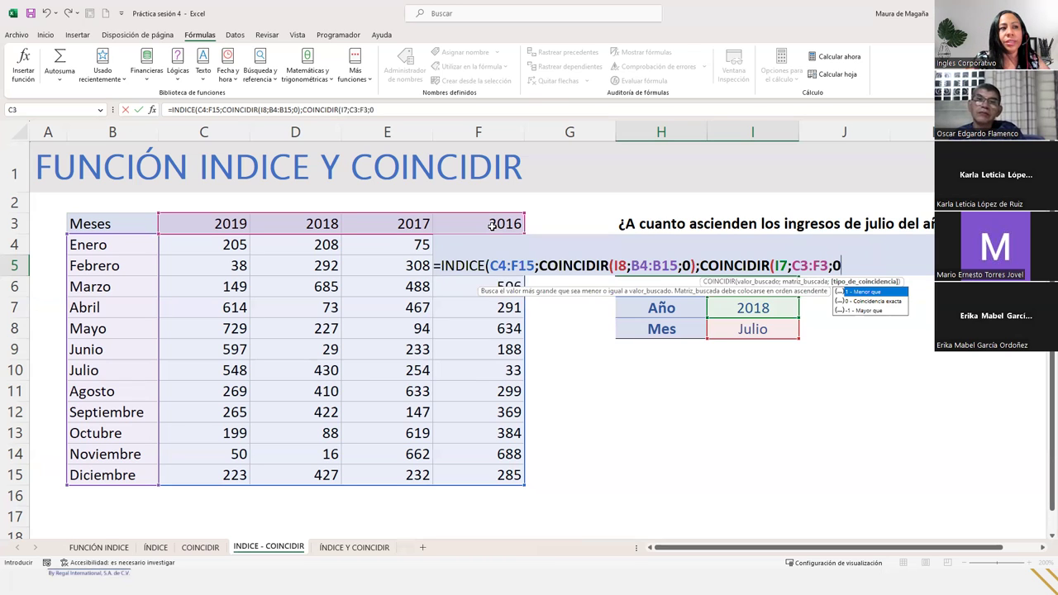
text())
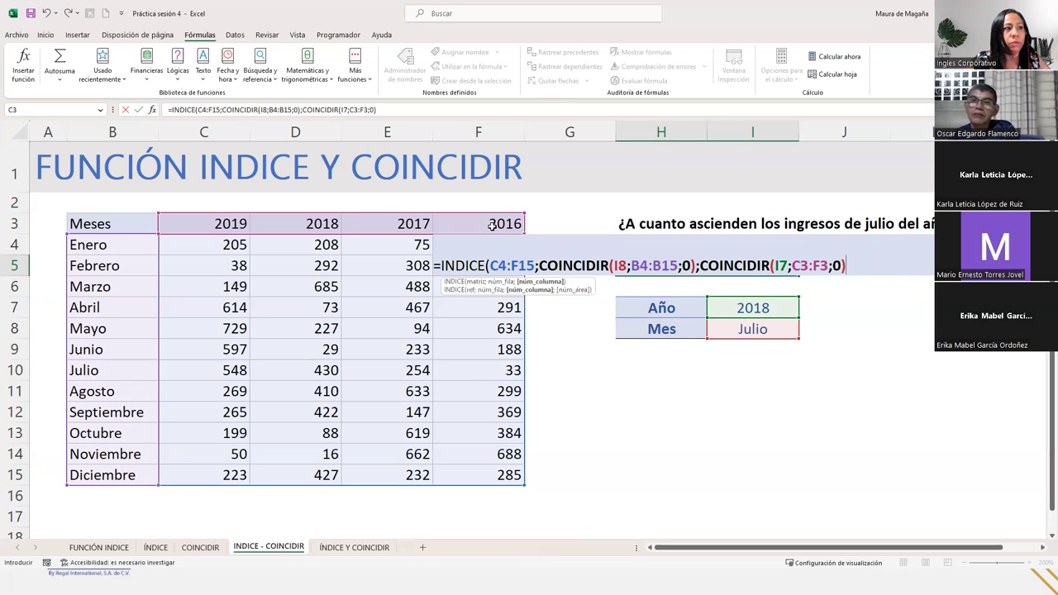
text())
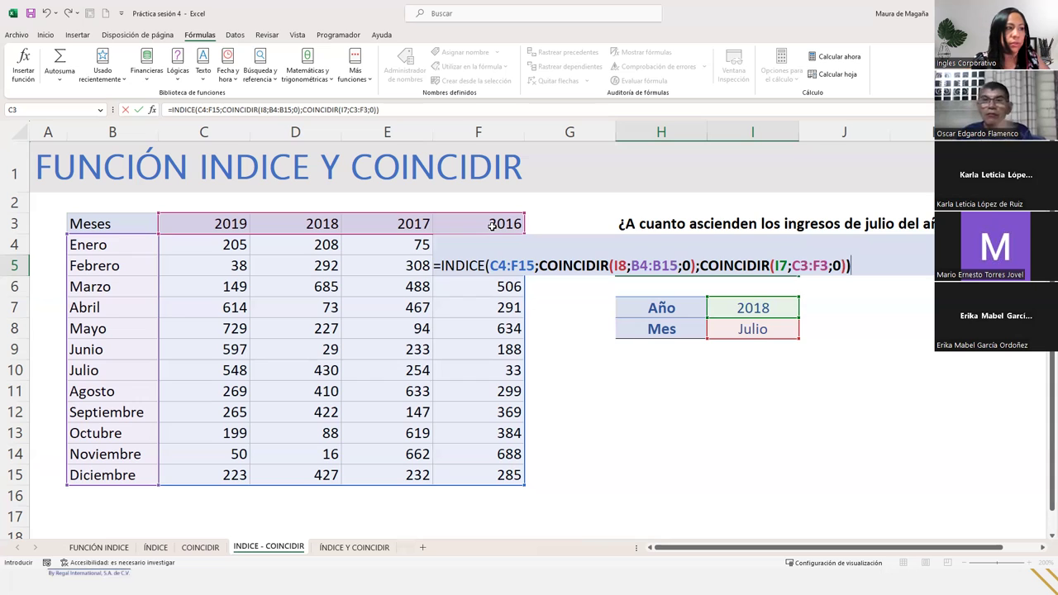
key(Return)
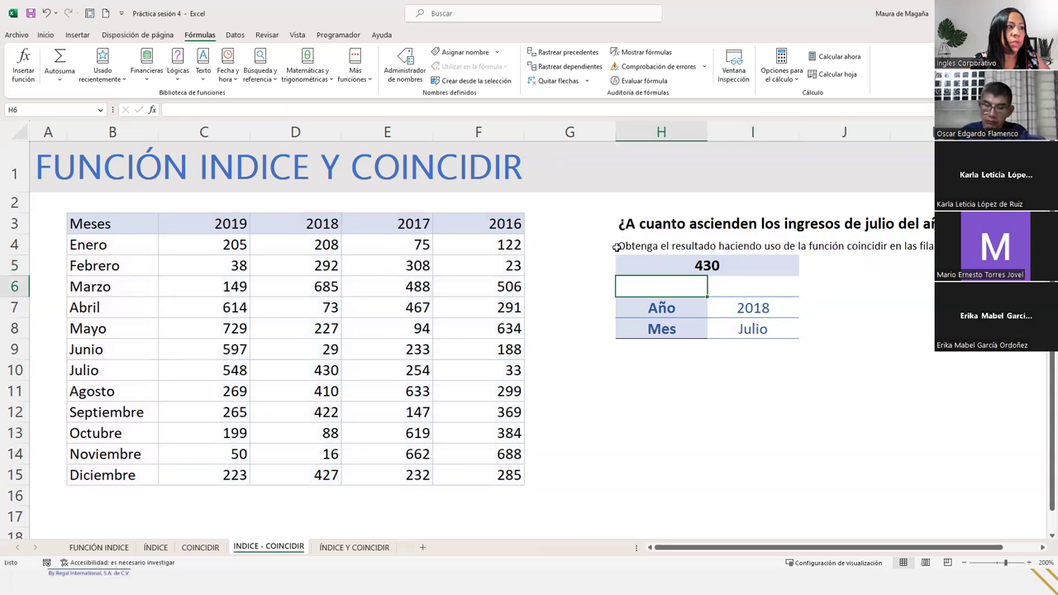
Step: Check the result in H5 against the table by highlighting the Julio row and the 2018 column down to their intersection
click(649, 266)
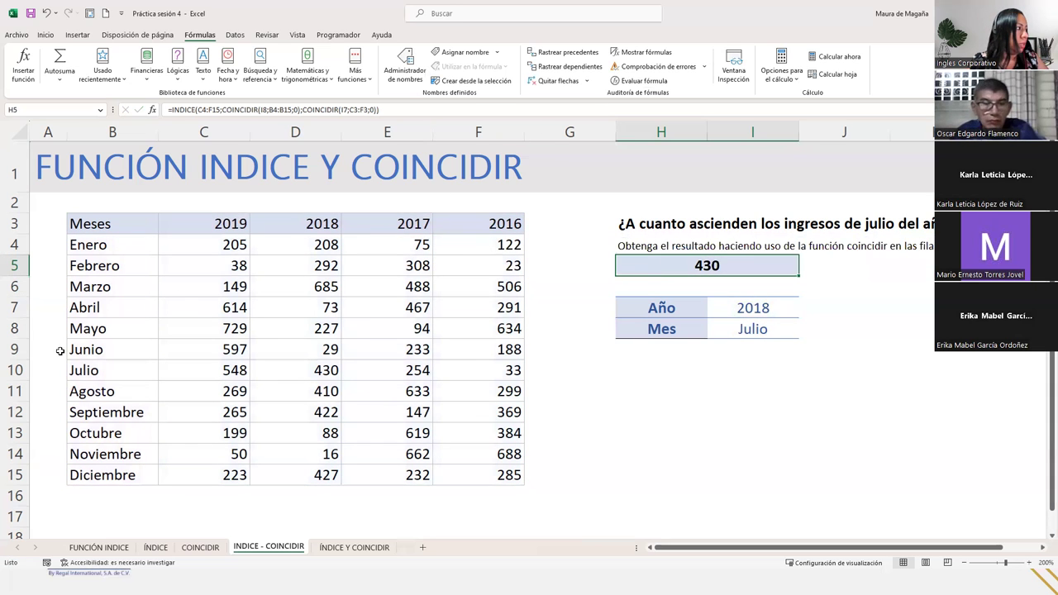
click(12, 369)
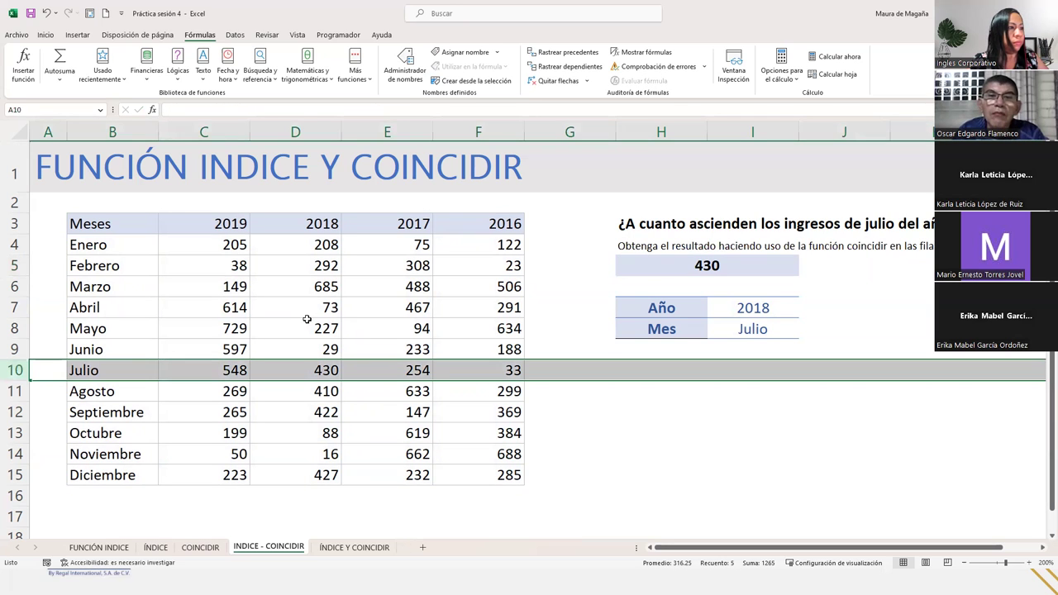
ctrl+click(313, 128)
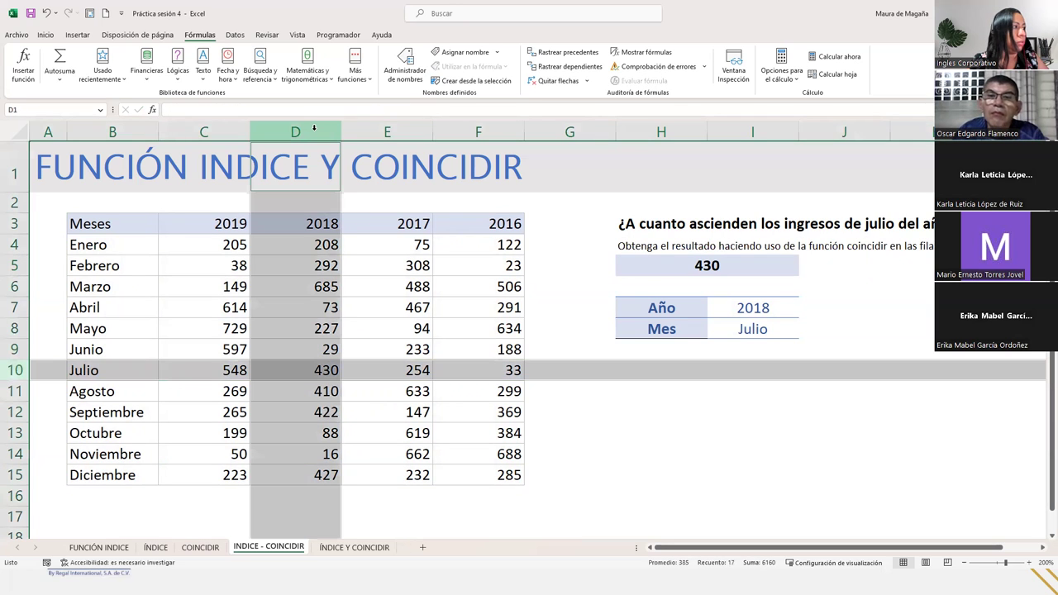
ctrl+click(311, 365)
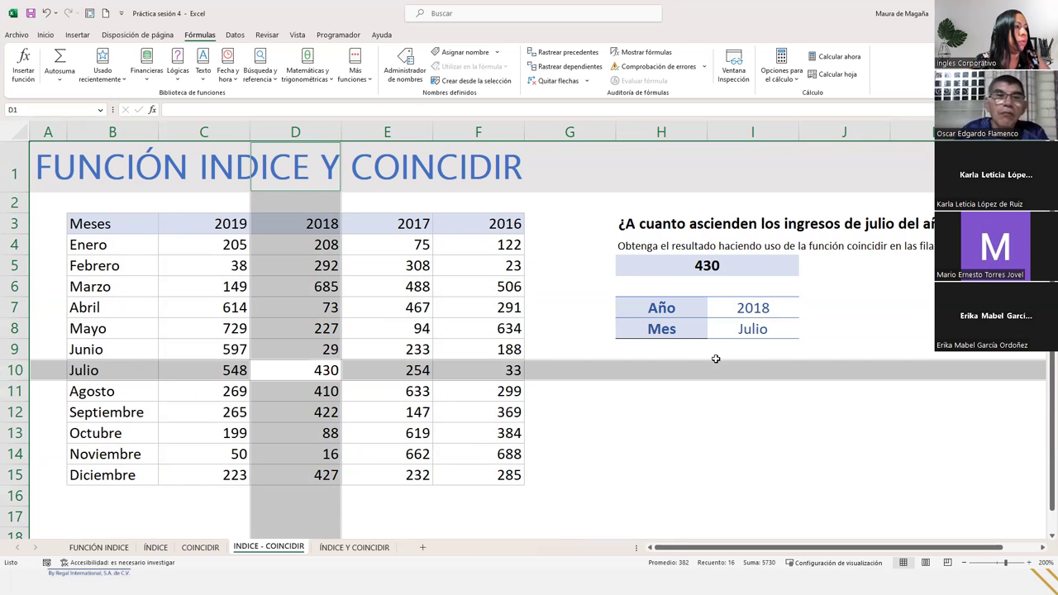
click(663, 308)
click(731, 263)
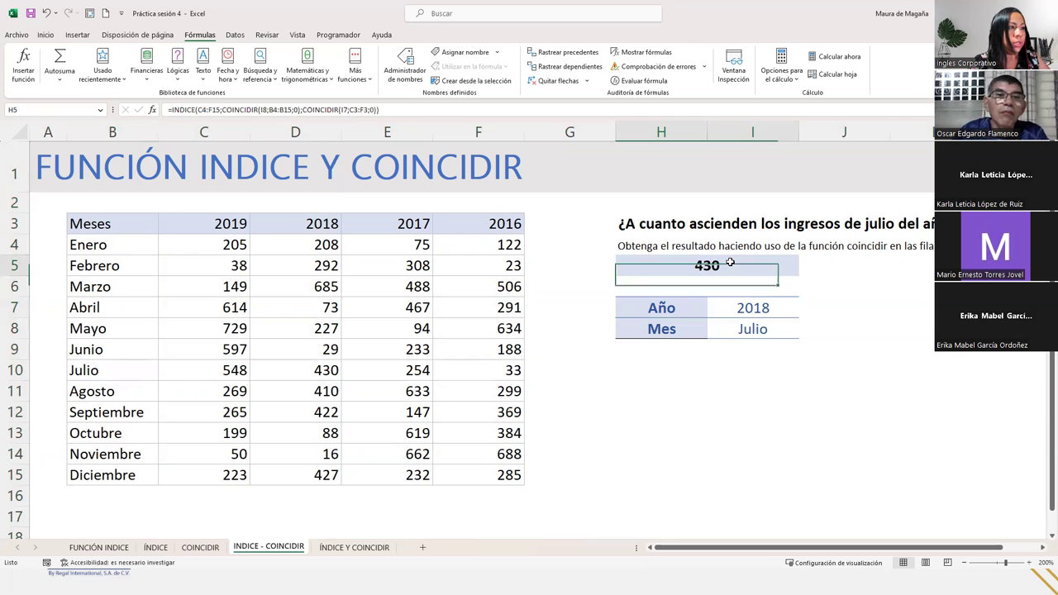
Step: Number the months in A4:A15 beside the table from 1 to 12, entering 8 for both Agosto and Septiembre
click(58, 242)
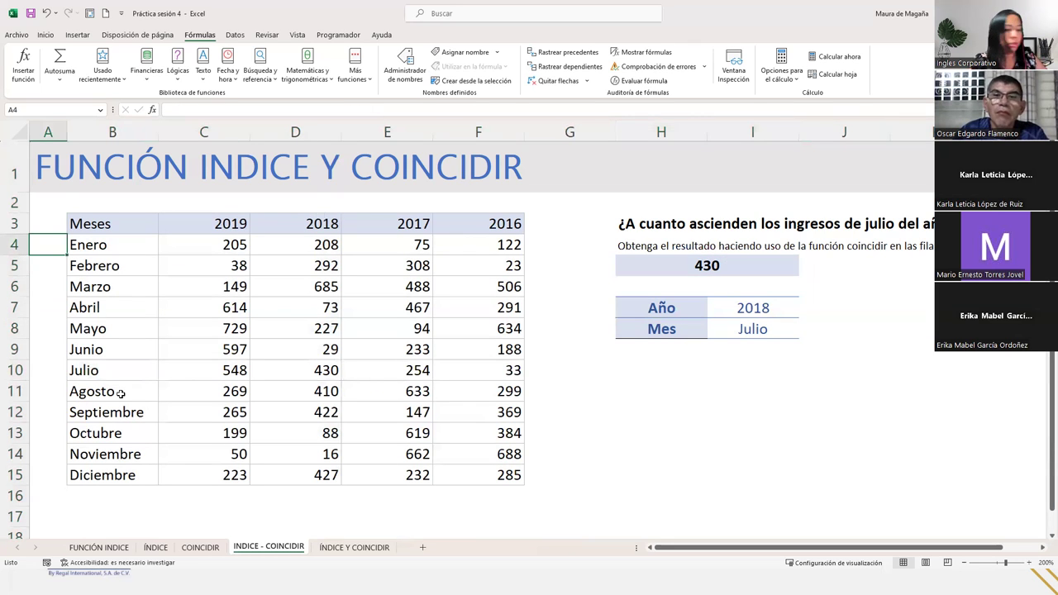
text(12)
key(Return)
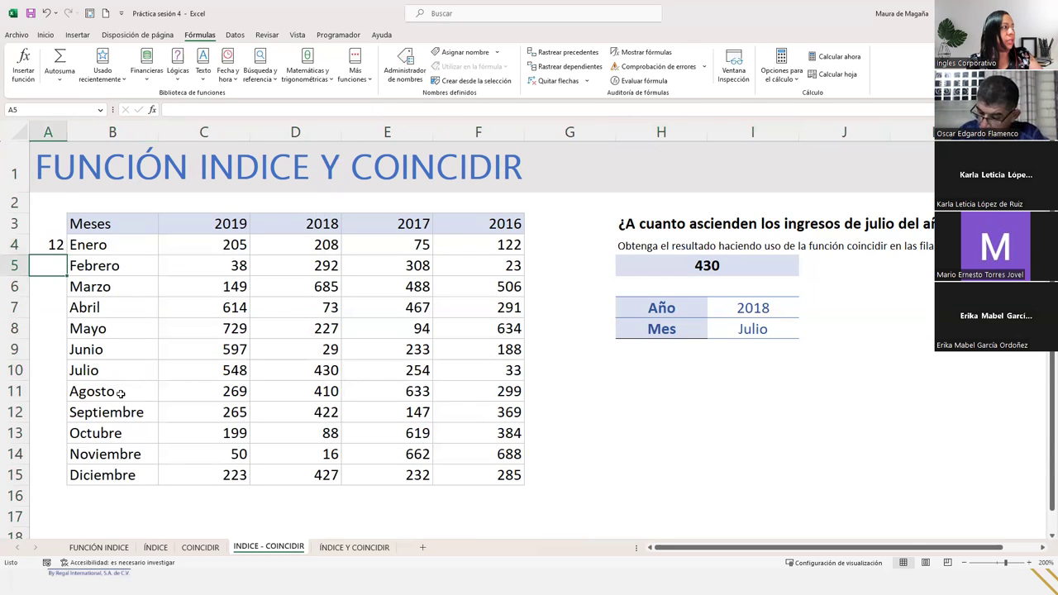
key(Up)
text(1)
key(Return)
text(2)
key(Return)
text(3)
key(Return)
text(4)
key(Return)
text(5)
key(Return)
text(6)
key(Return)
text(7)
key(Return)
text(8)
key(Return)
text(8)
key(Return)
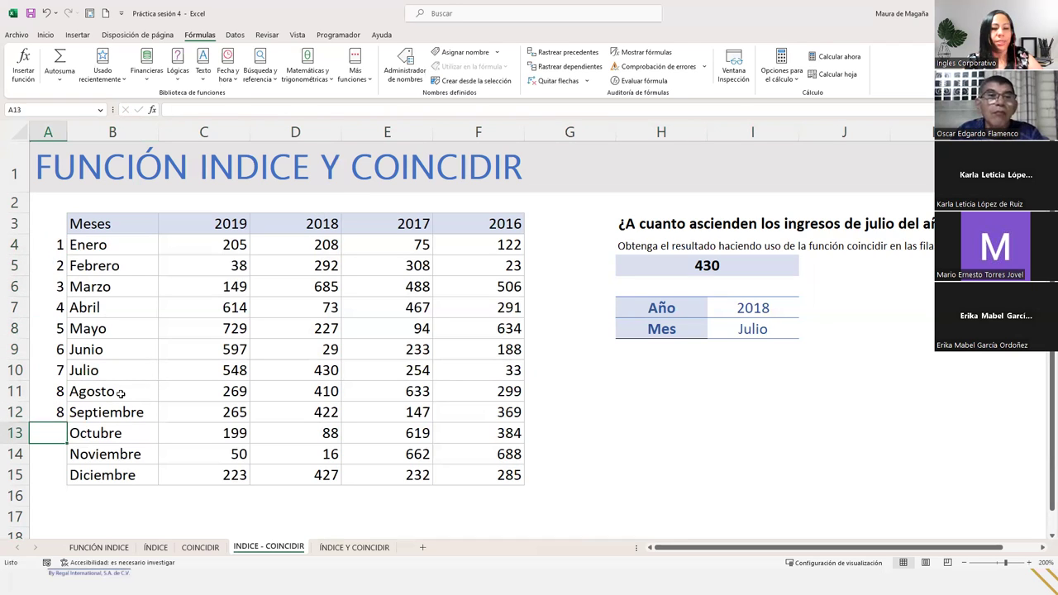
text(10)
key(Return)
text(11)
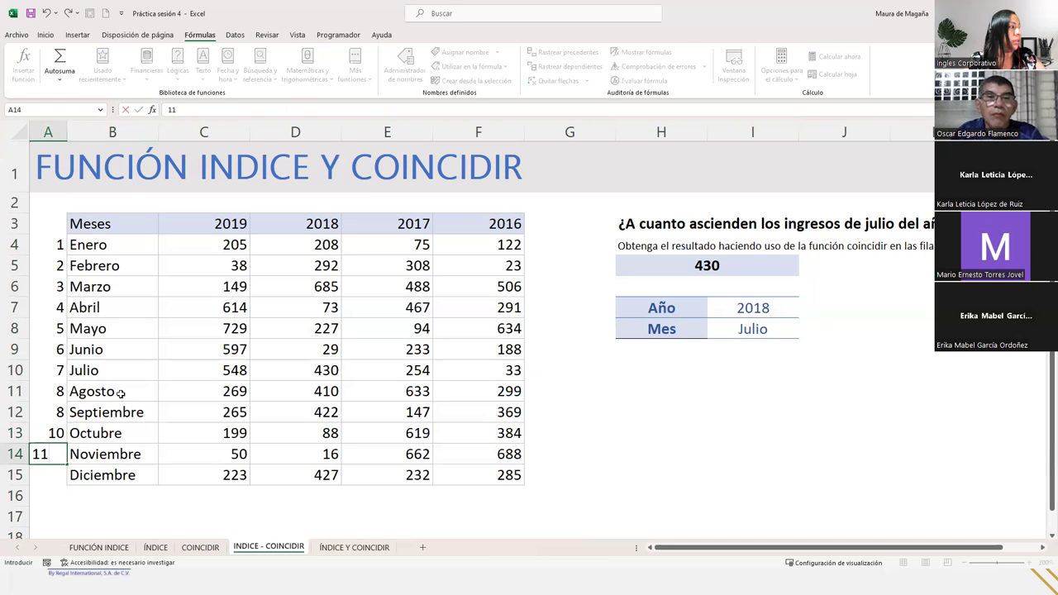
key(Return)
text(12)
key(Return)
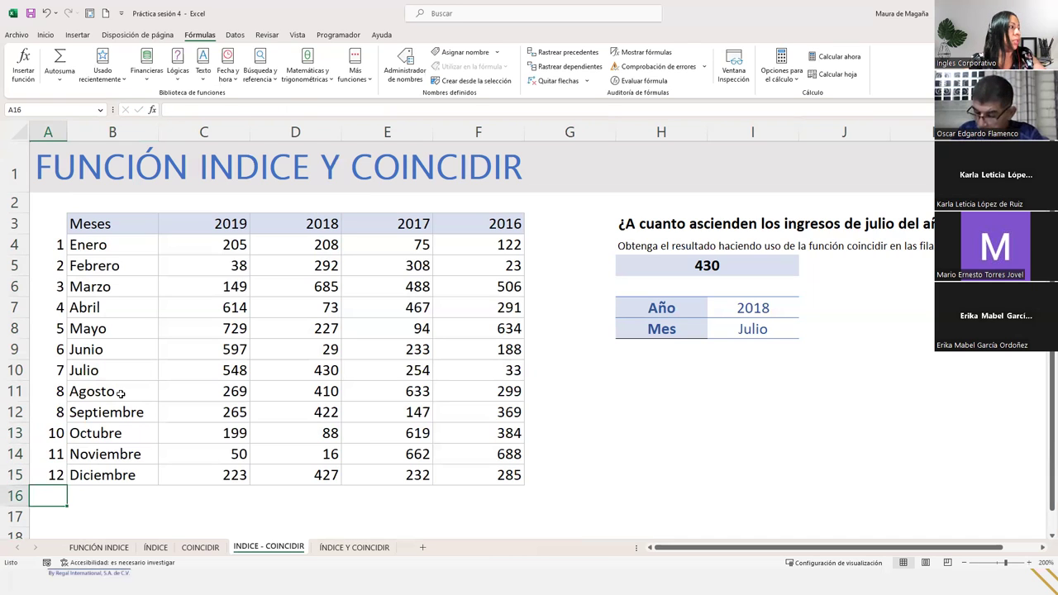
Step: Number the year columns in C2:F2 above the headings from 1 to 4
click(201, 199)
text(1)
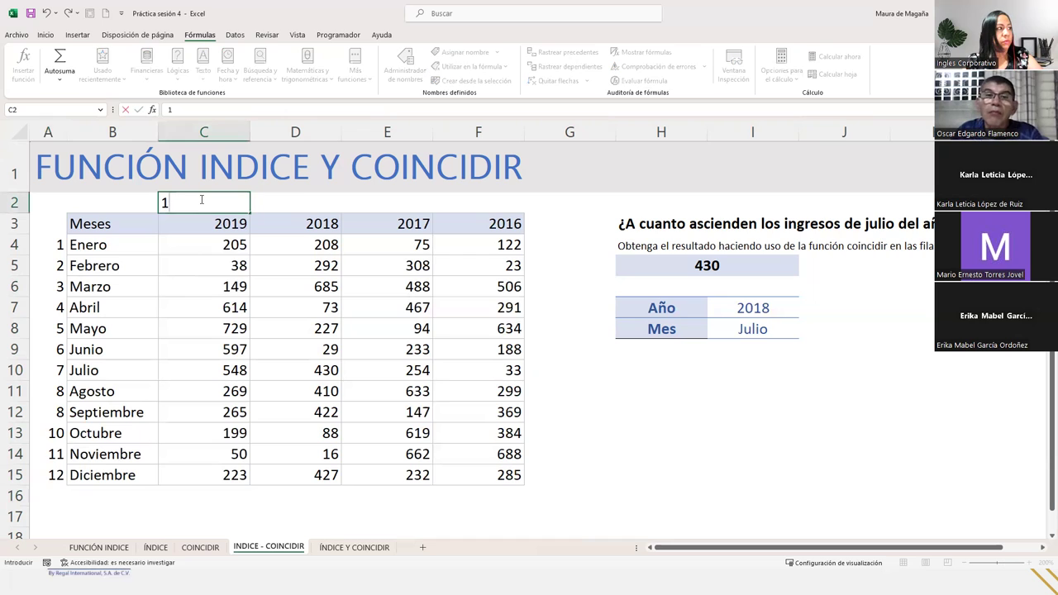
key(Tab)
text(2)
key(Tab)
text(3)
key(Tab)
text(4)
key(Tab)
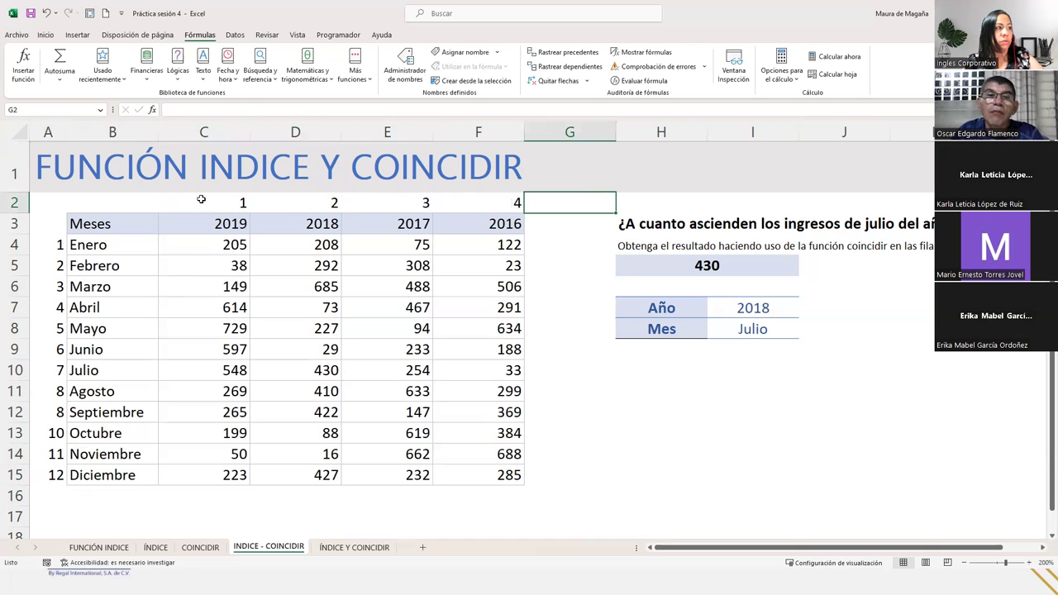
Step: Reselect the answer cell H5 containing the combined INDICE and COINCIDIR formula
key(Down)
key(Down)
key(Down)
key(Down)
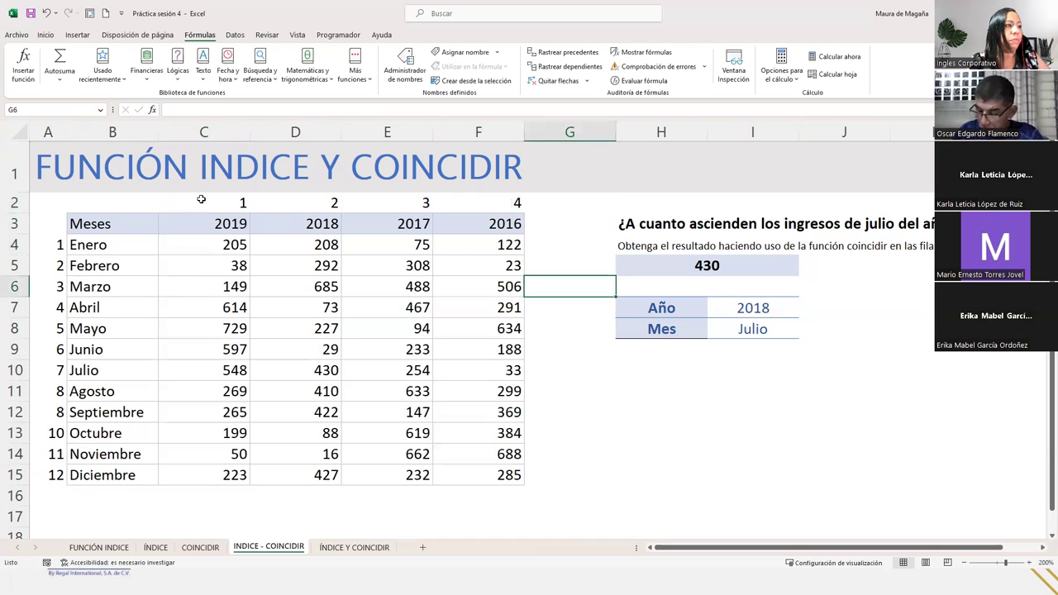
key(Up)
key(Right)
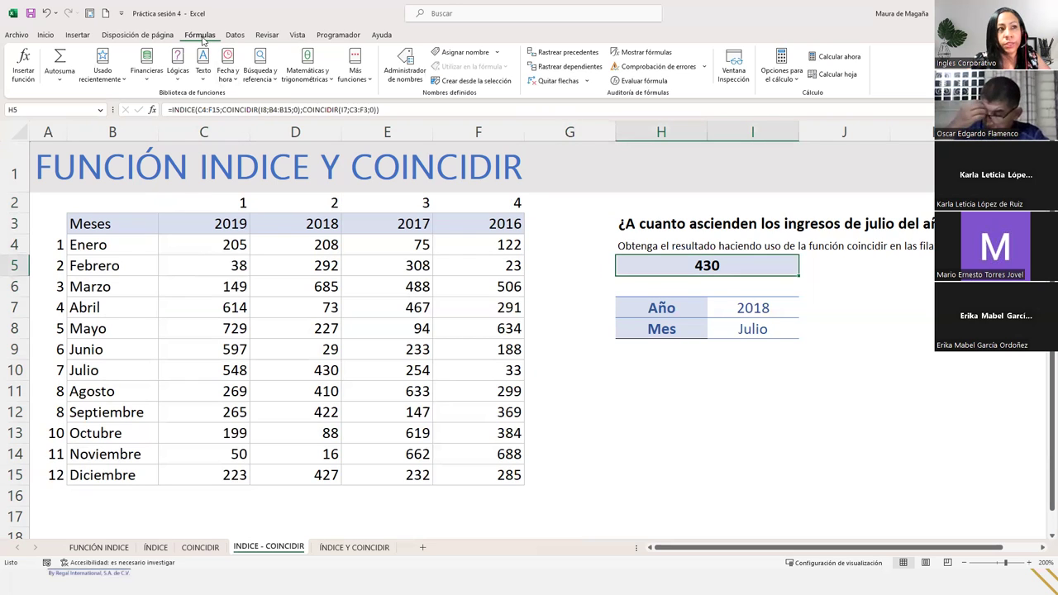
Step: Evaluate the combined INDICE and COINCIDIR formula in H5 part by part through to the final result, and close the evaluation
click(645, 81)
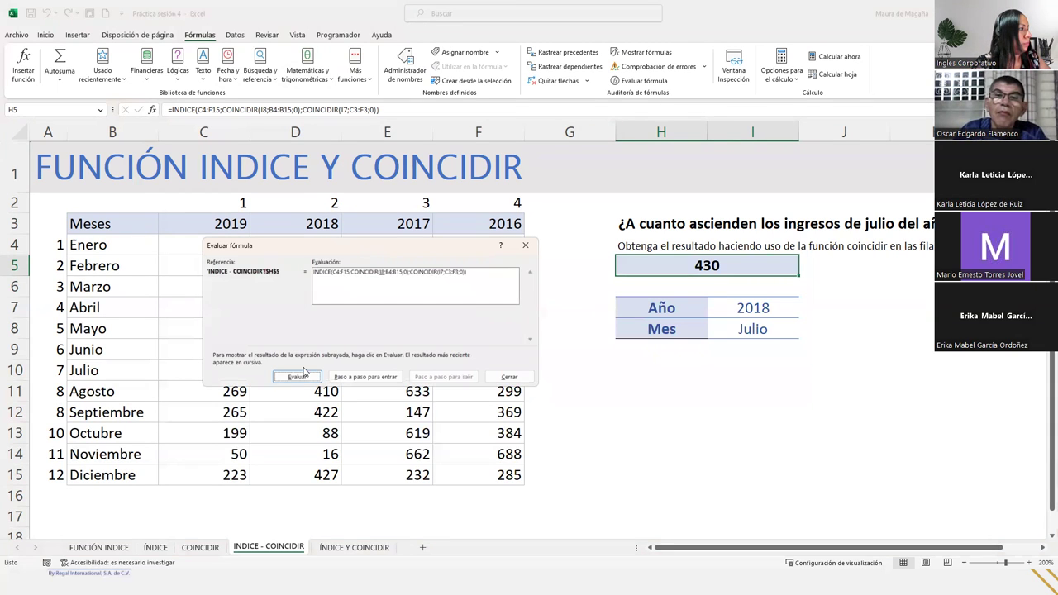
click(302, 378)
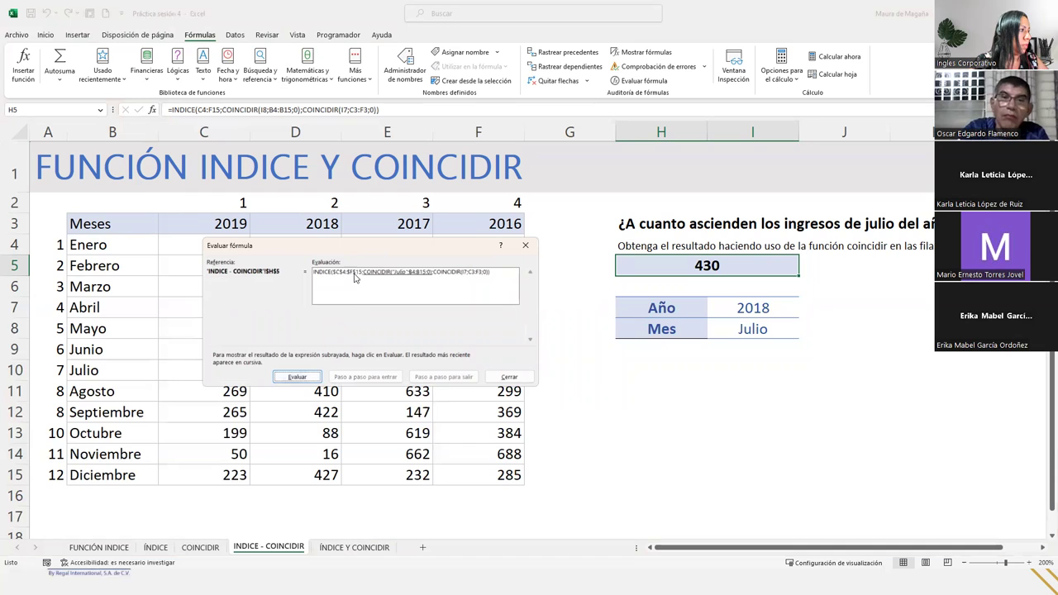
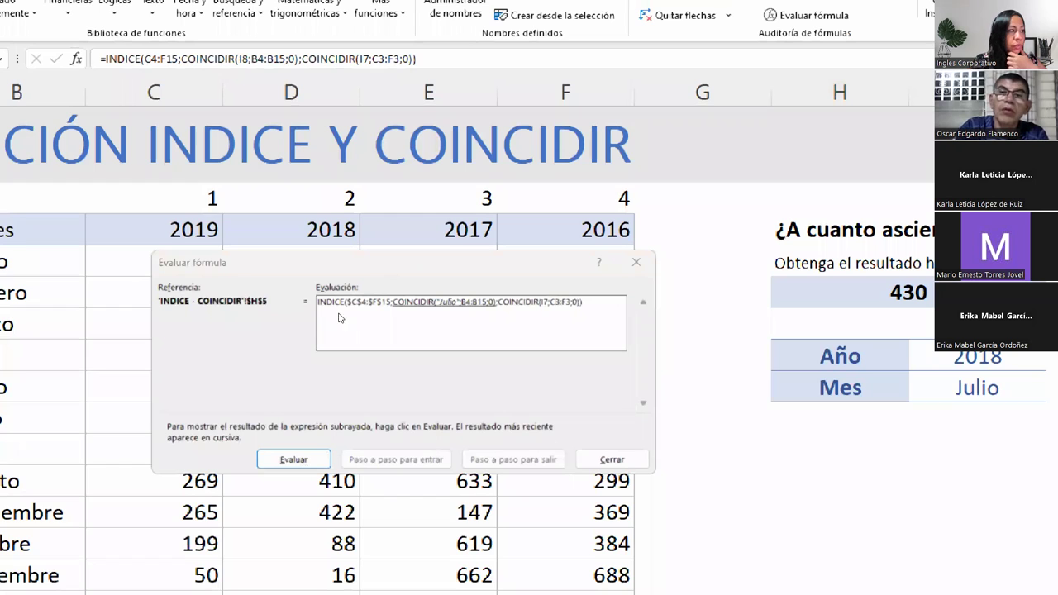
key(Return)
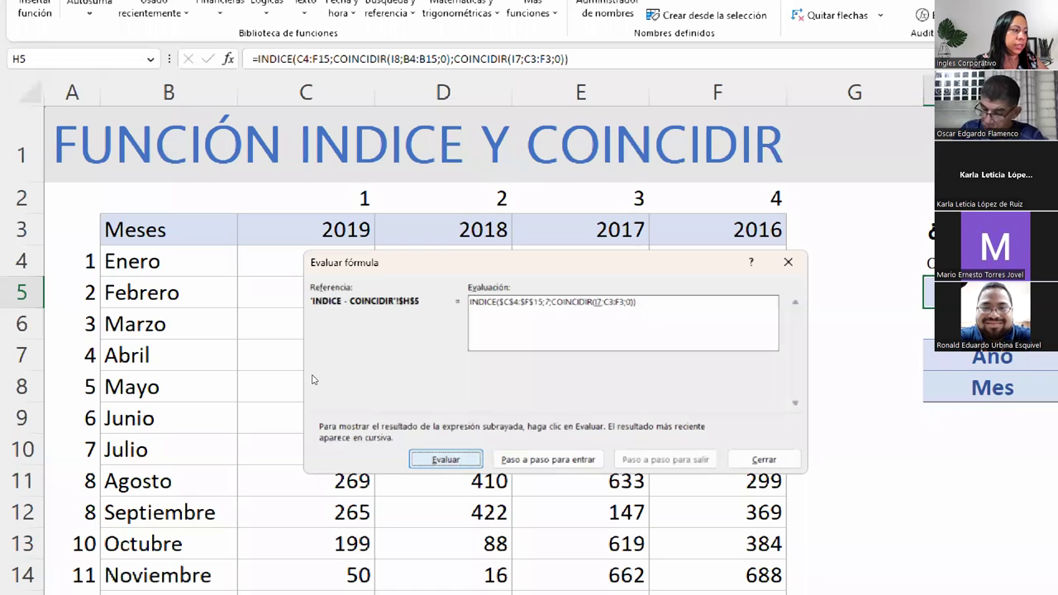
key(Return)
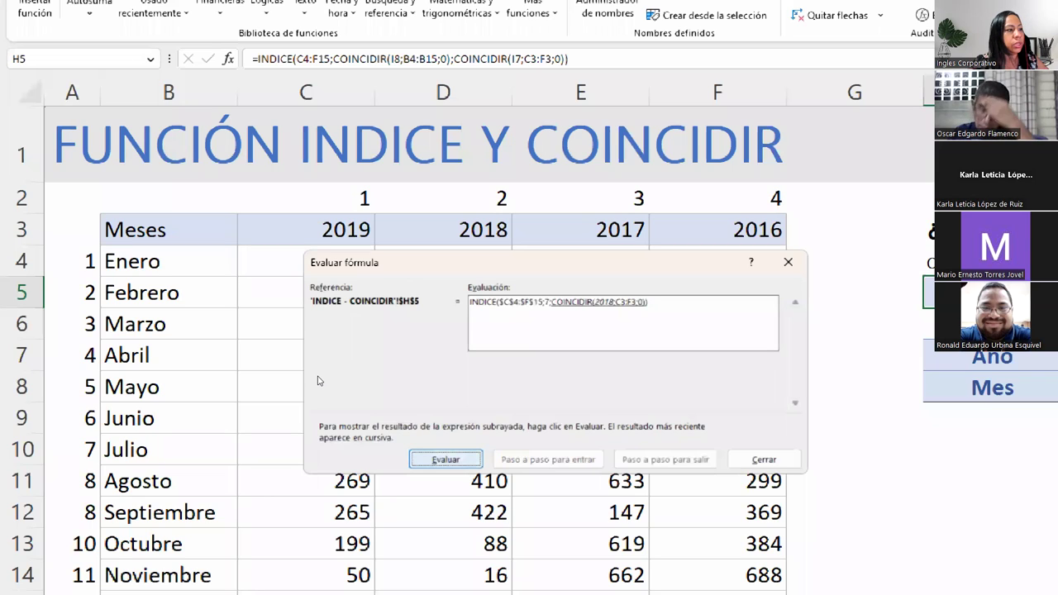
key(Return)
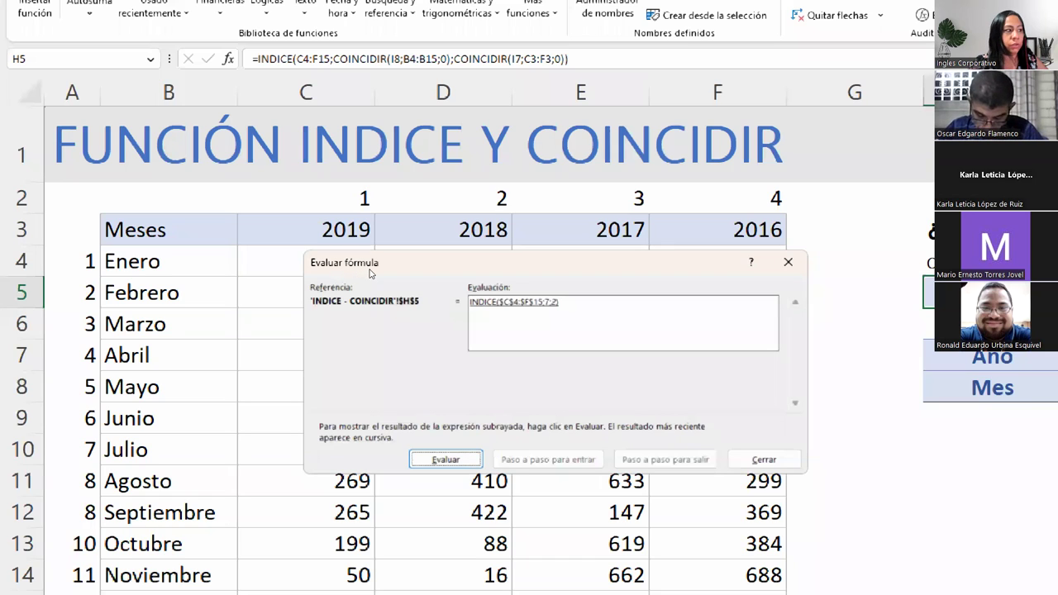
key(Return)
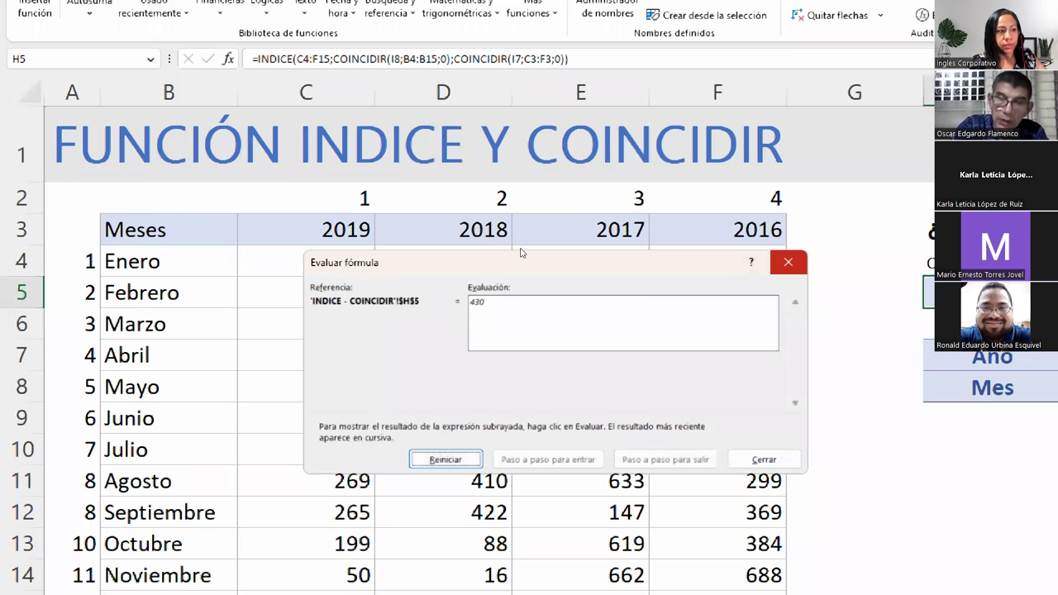
key(Escape)
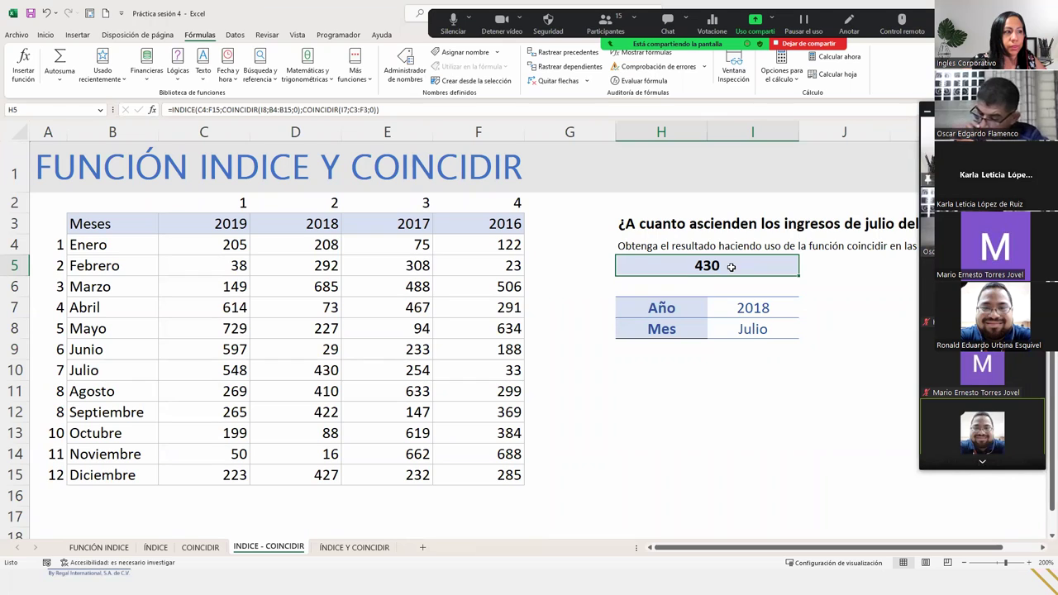
Step: Clear the formula from H5 and highlight the Julio row and the 2018 column, leaving their intersection D10 unhighlighted
key(Delete)
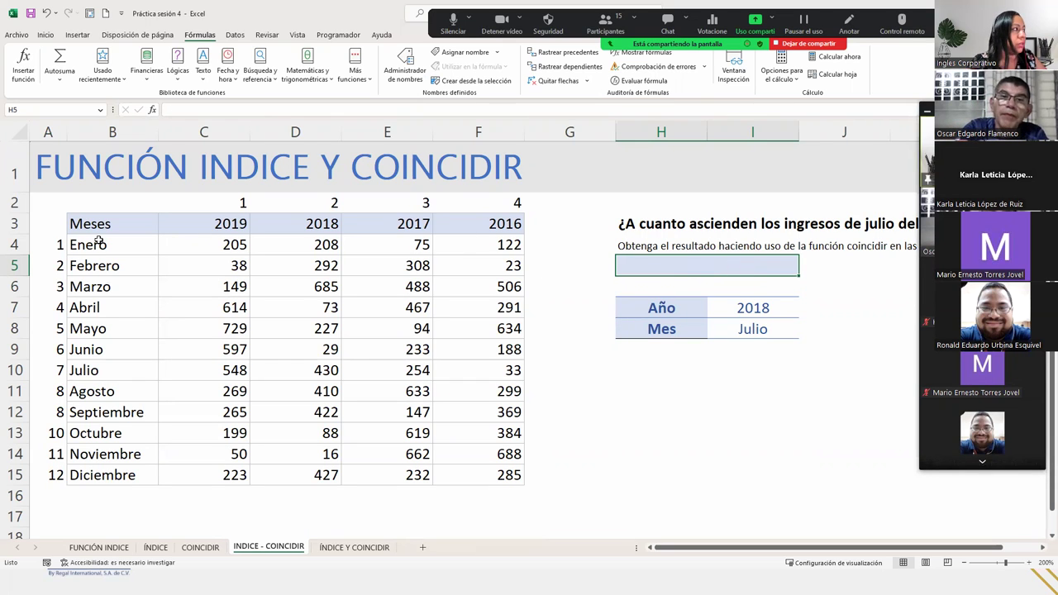
drag(62, 240, 53, 478)
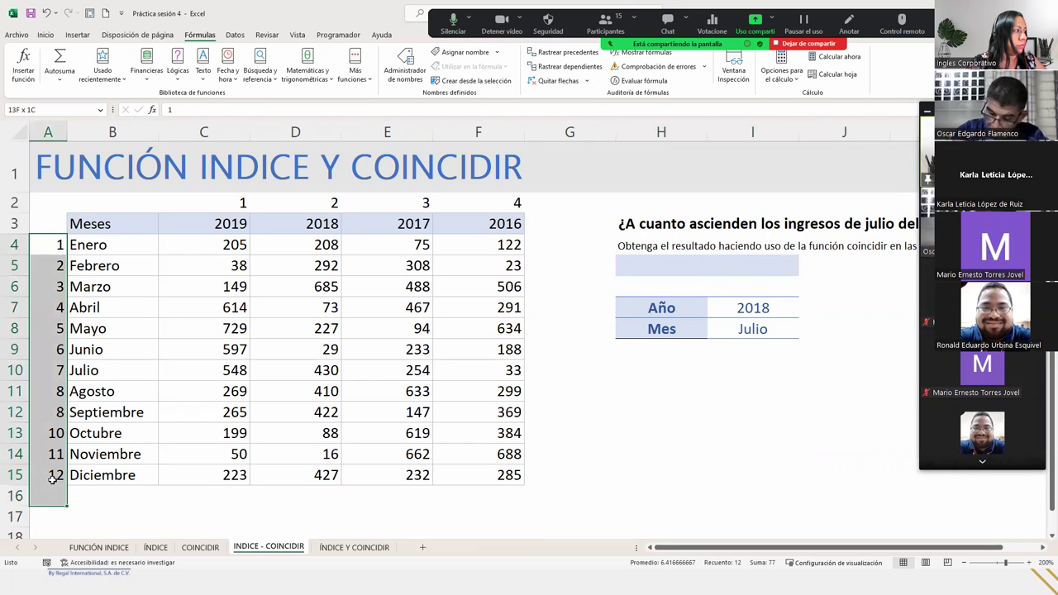
click(693, 329)
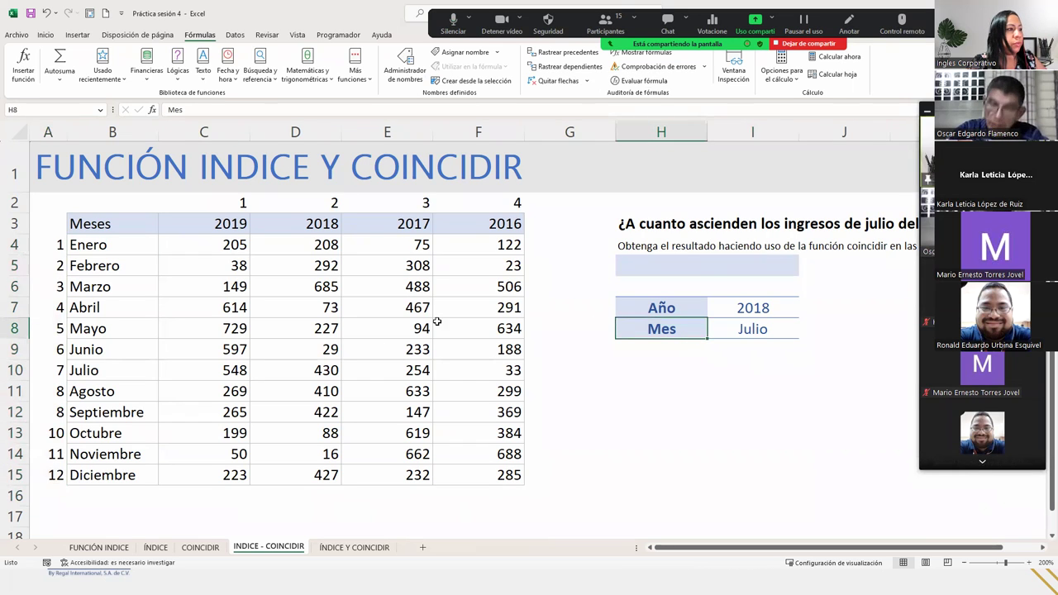
click(10, 369)
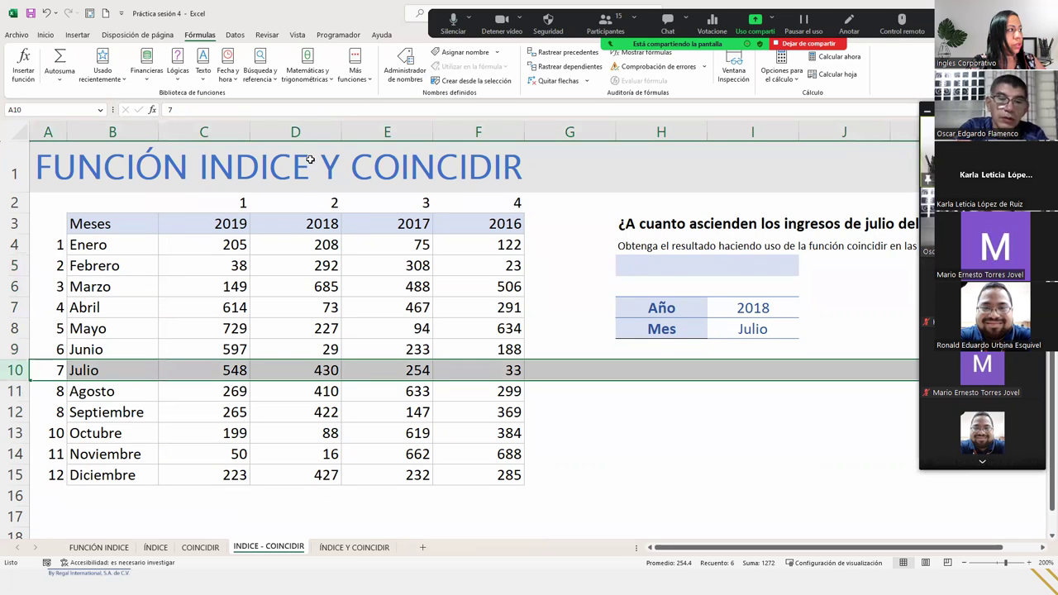
ctrl+click(321, 133)
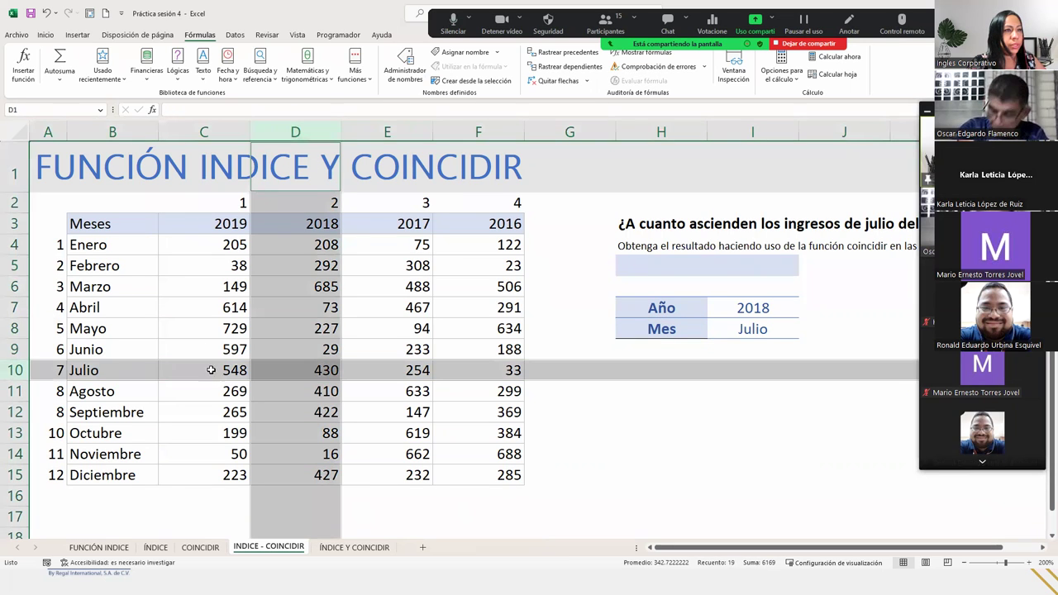
ctrl+click(285, 370)
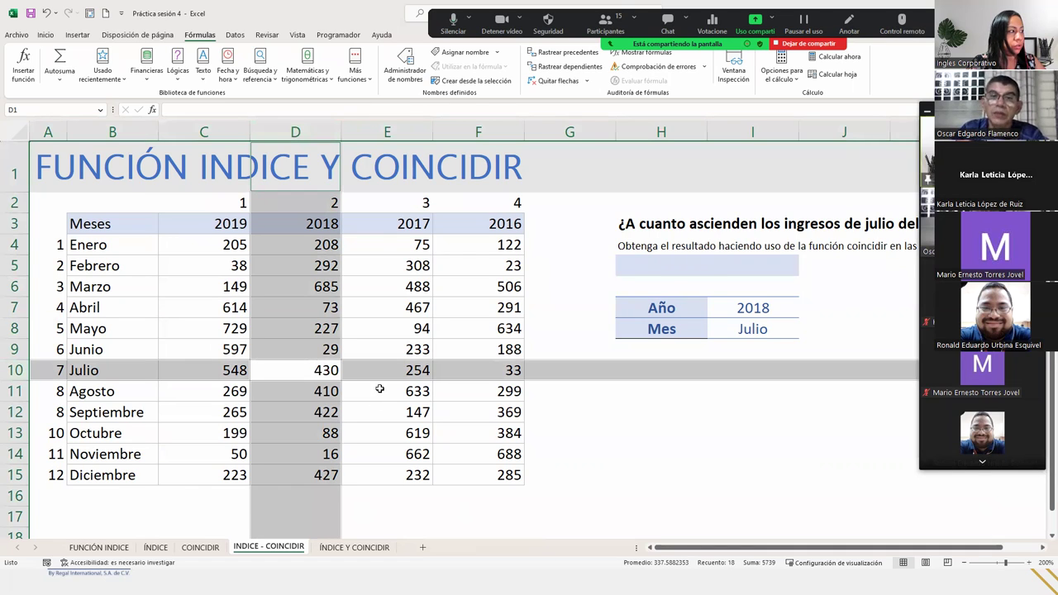
Step: Start an INDICE formula in H5 with the income data C4:F15 as its matrix
click(626, 270)
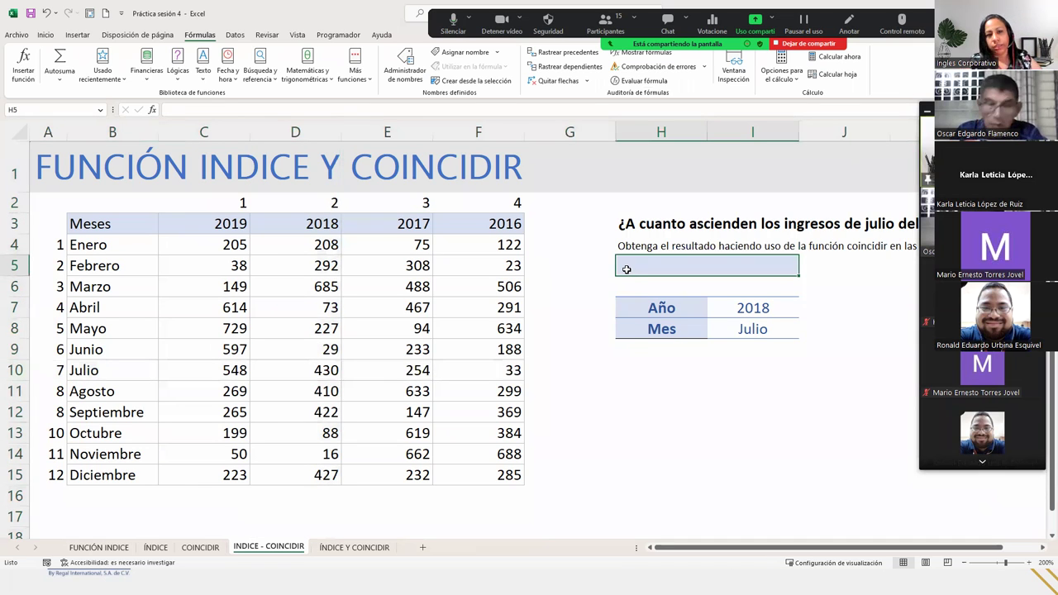
text(=indi)
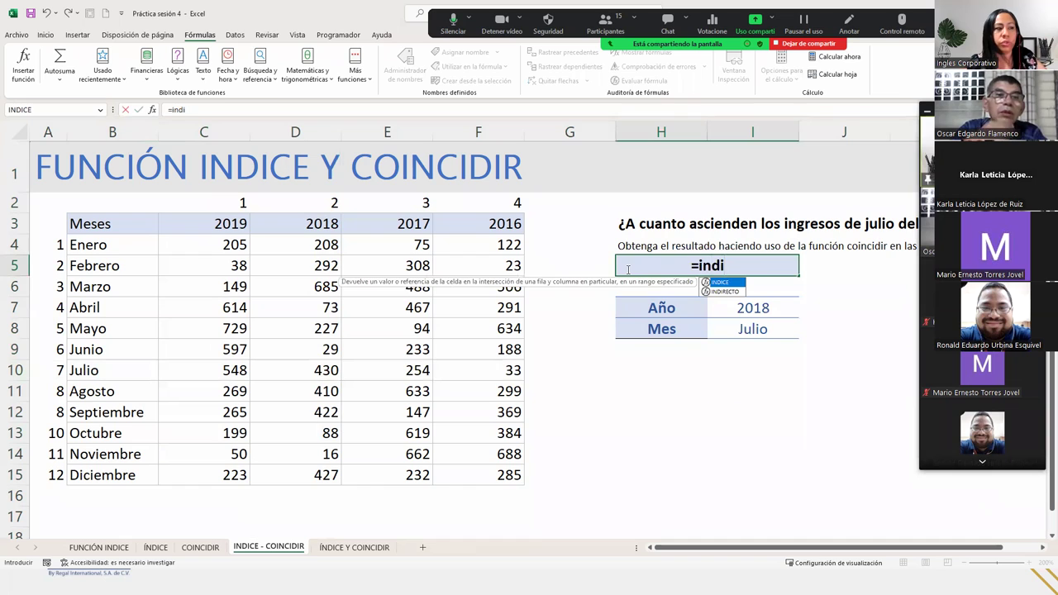
key(Tab)
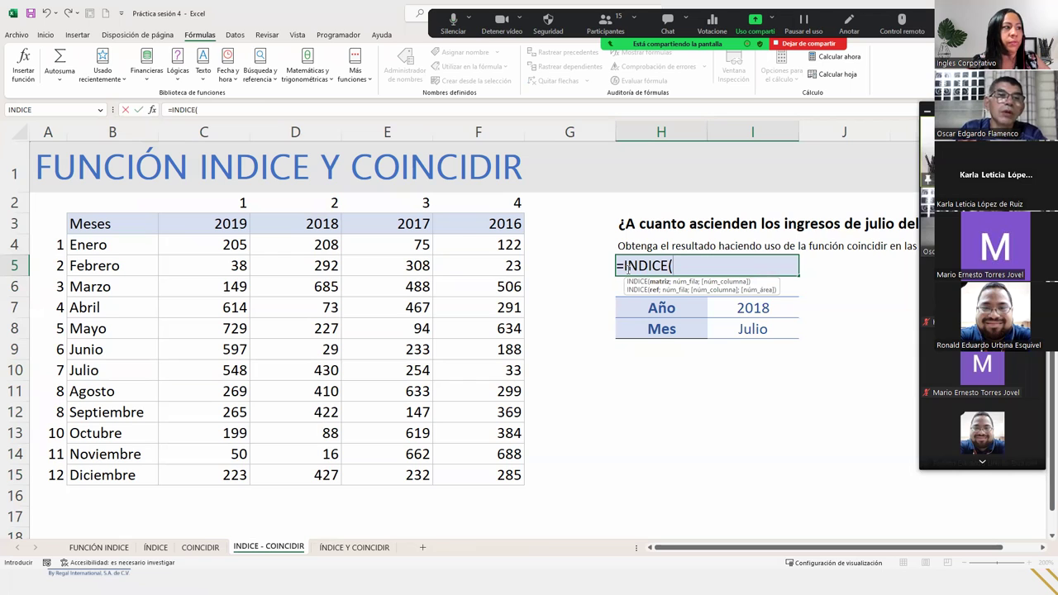
drag(223, 245, 465, 470)
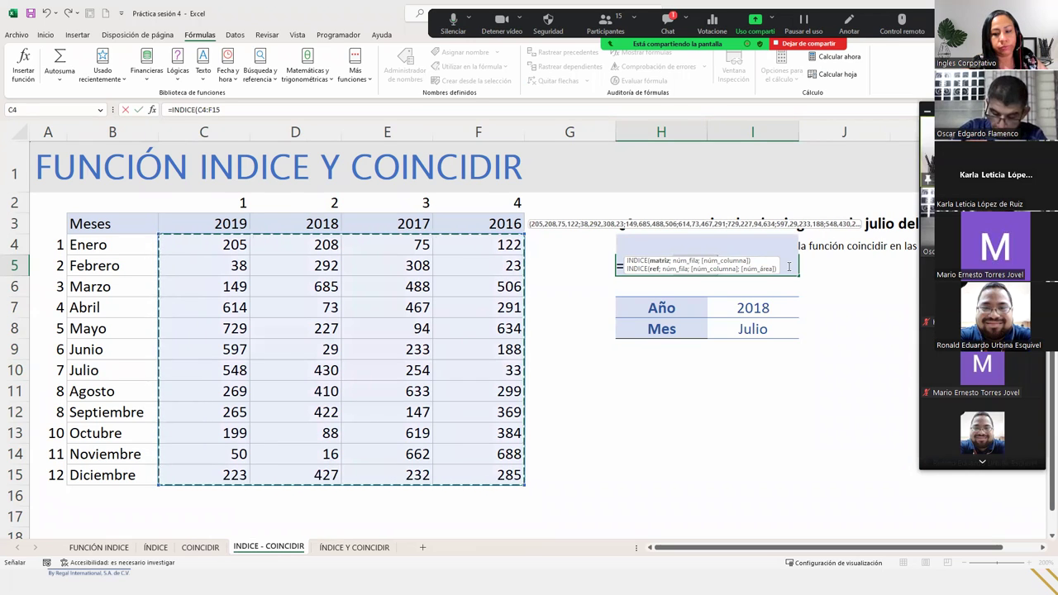
text(;)
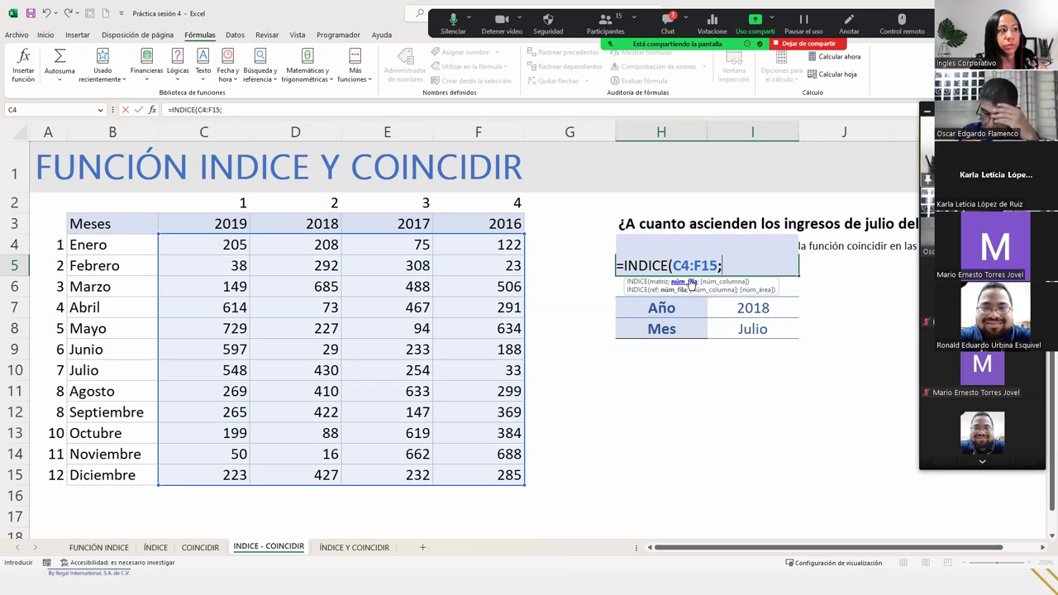
Step: Nest COINCIDIR(I8;B4:B15;0) as the row number argument of the INDICE formula, looking up the month with an exact match
text(coin)
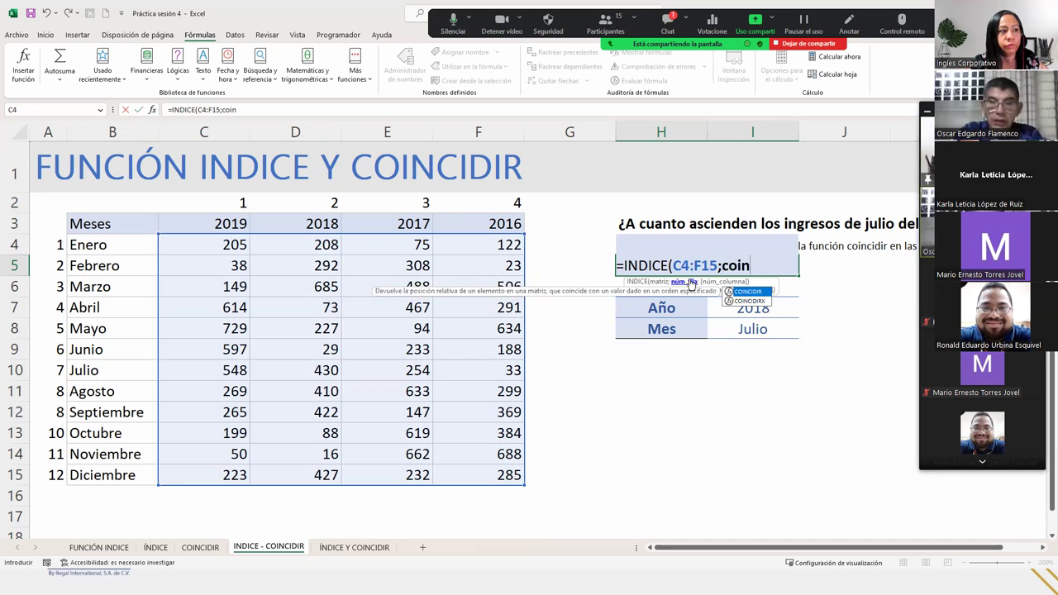
key(Tab)
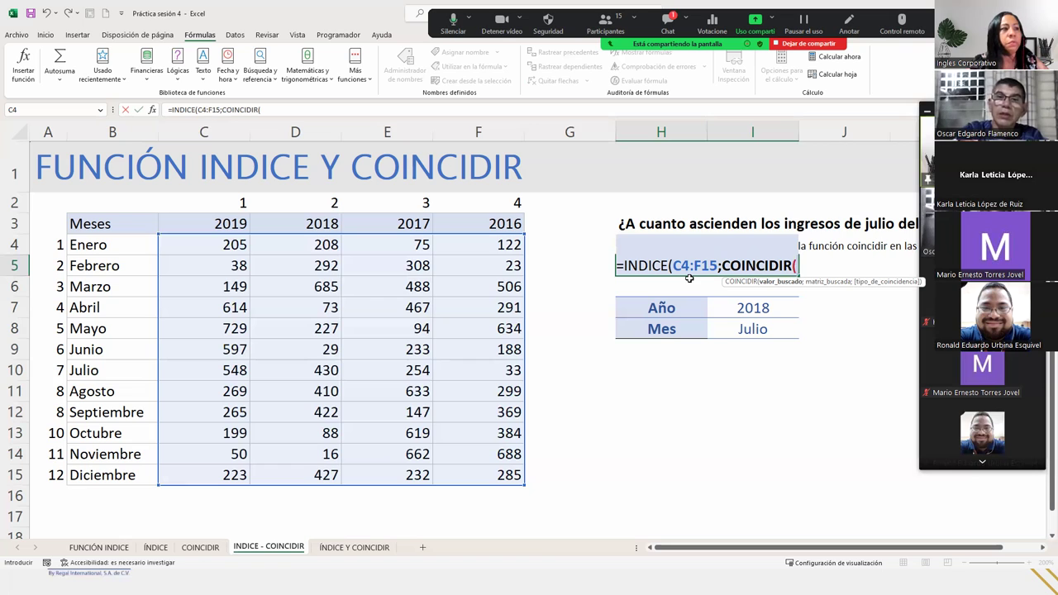
click(740, 327)
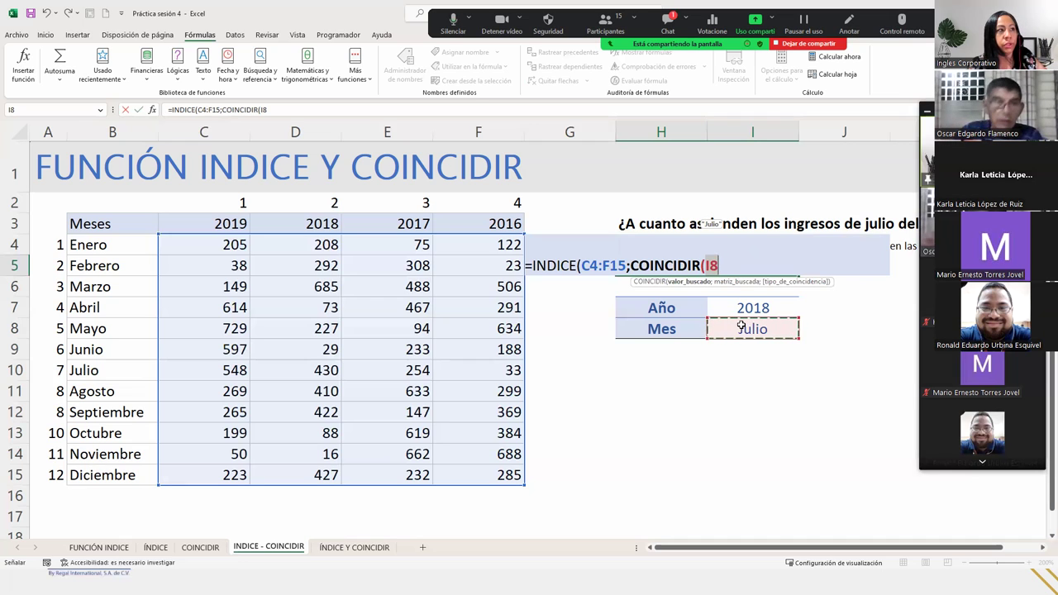
text(;)
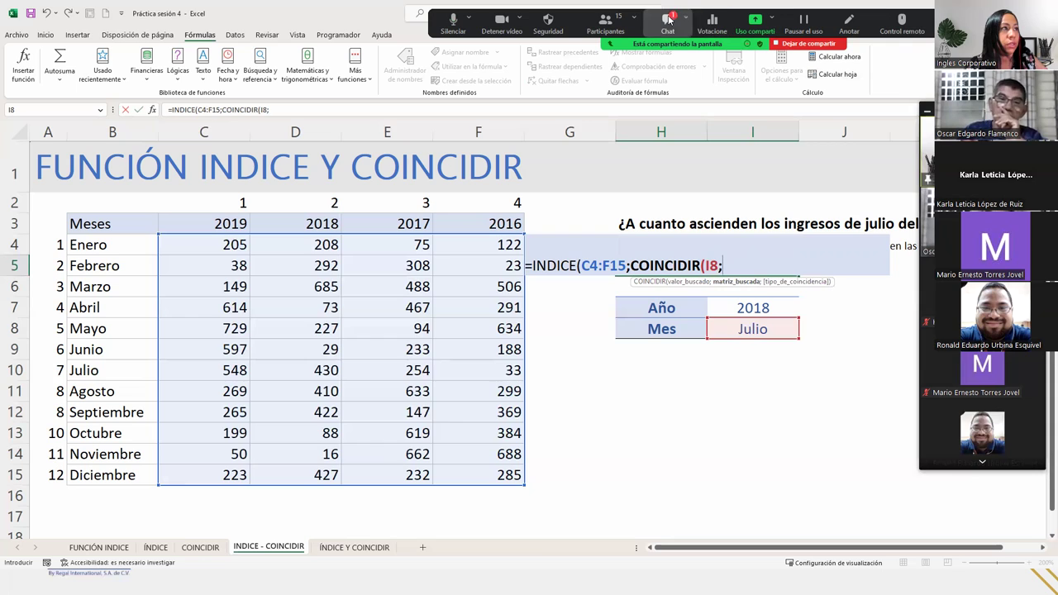
click(637, 41)
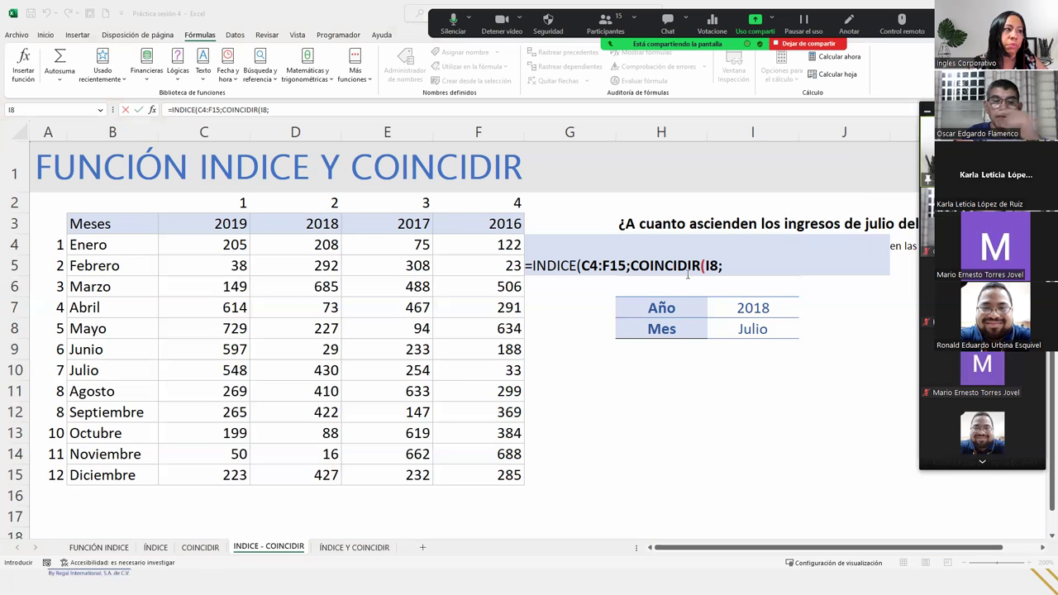
click(733, 265)
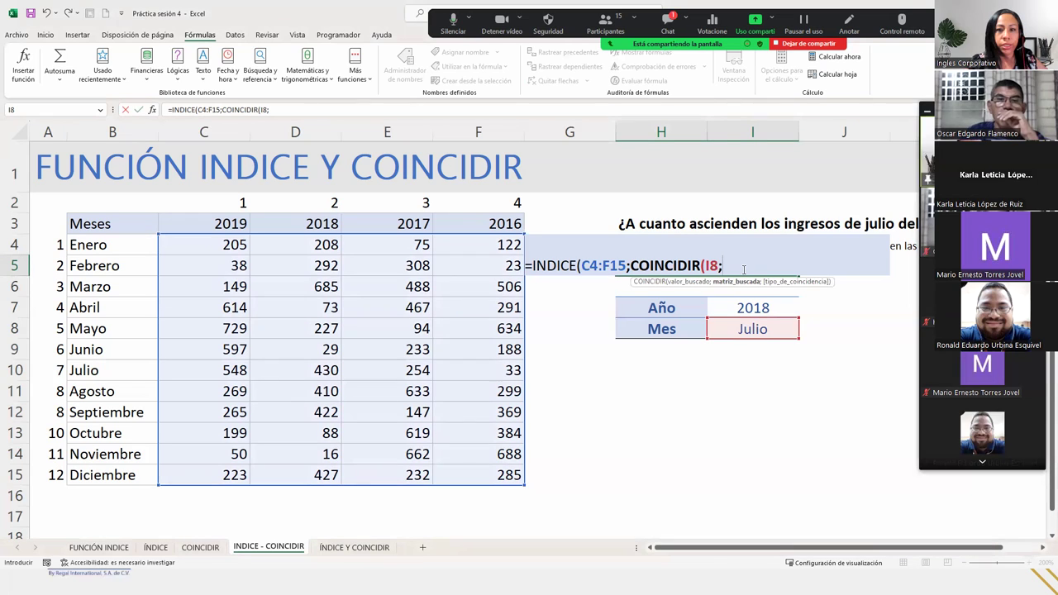
key(F2)
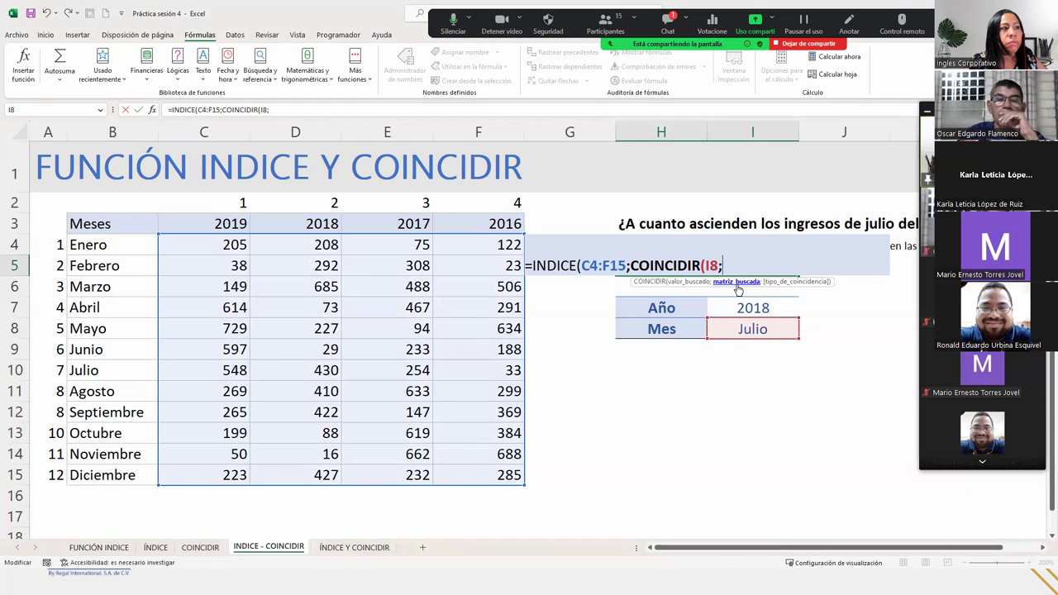
drag(124, 245, 132, 479)
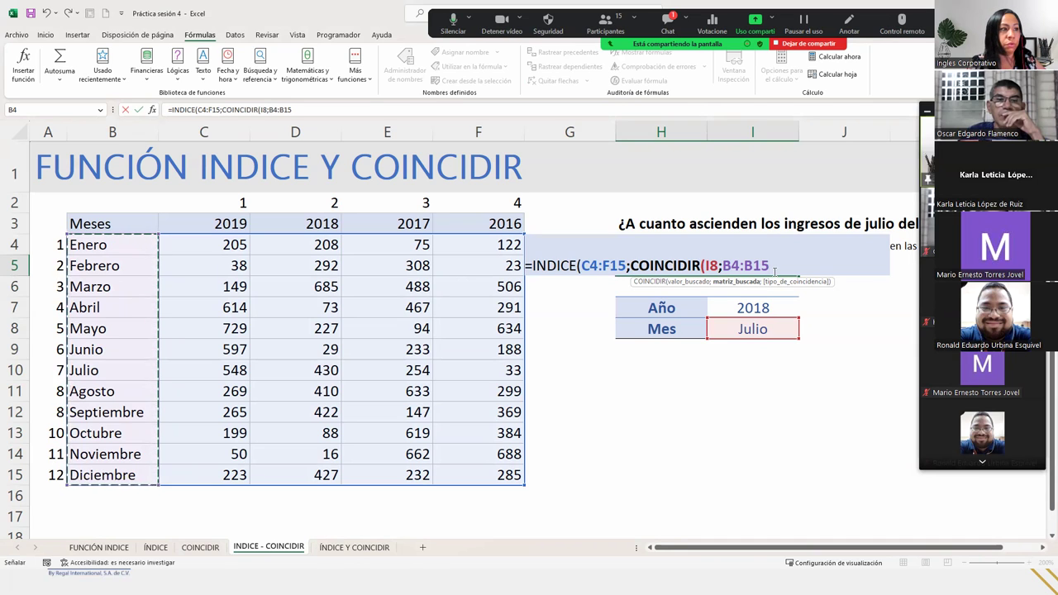
text(;)
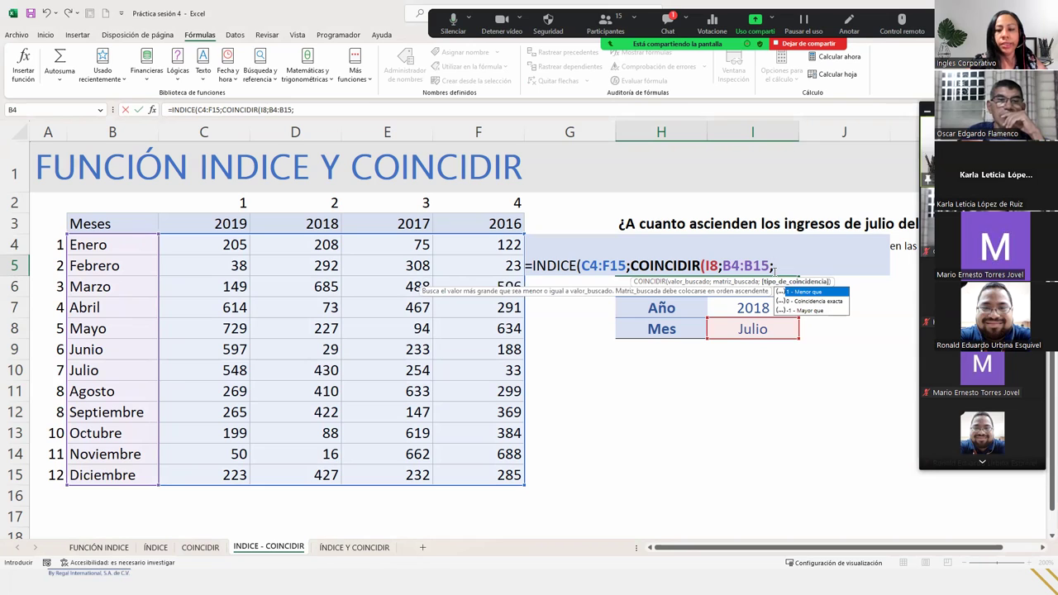
text(0)
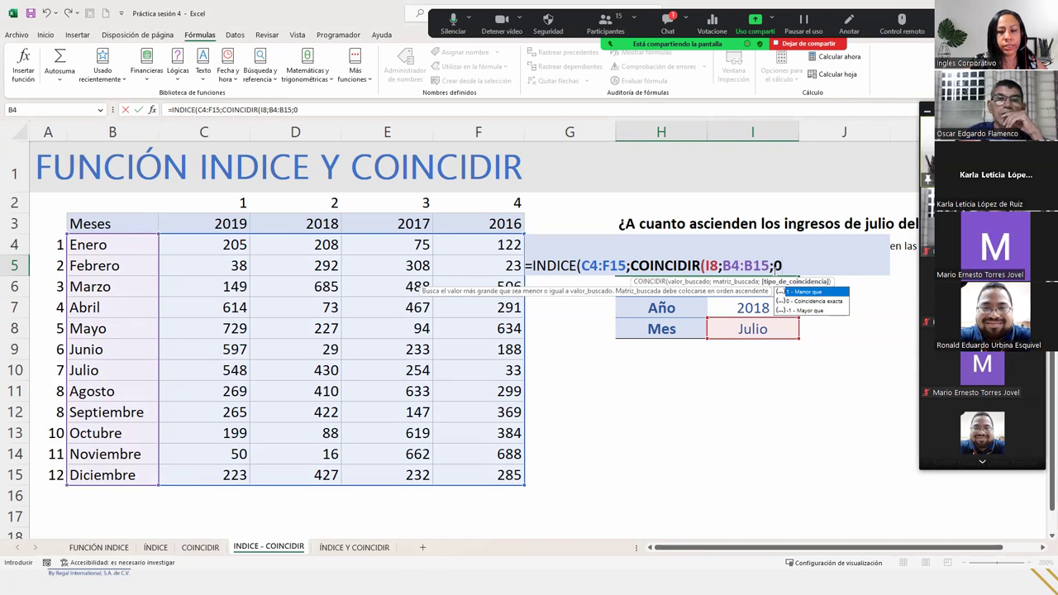
text())
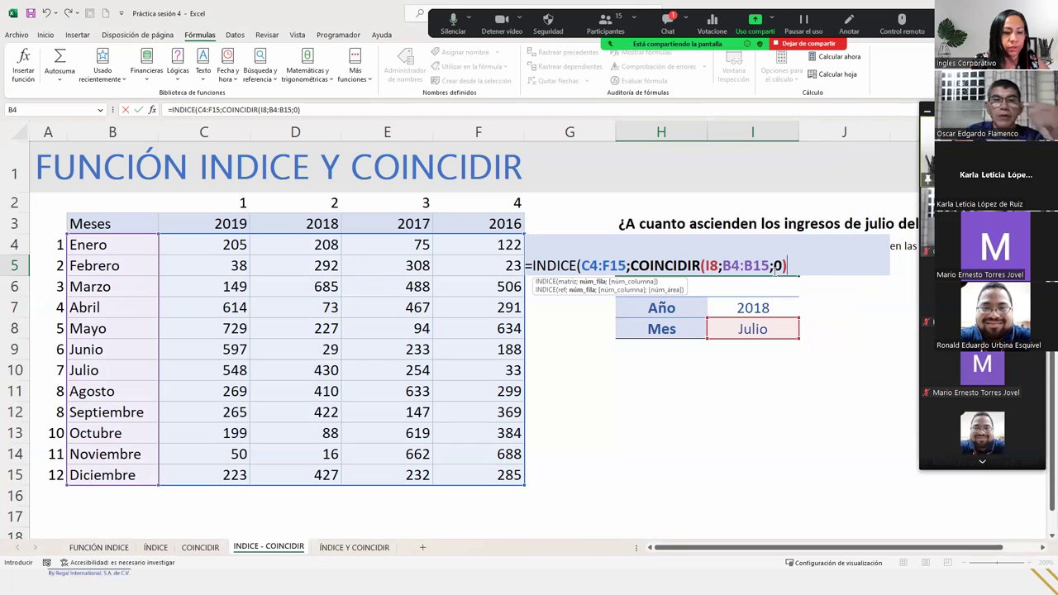
Step: Nest COINCIDIR(I7;C3:F3;0) as the column number argument of the INDICE formula in H5 and complete the formula
text(;)
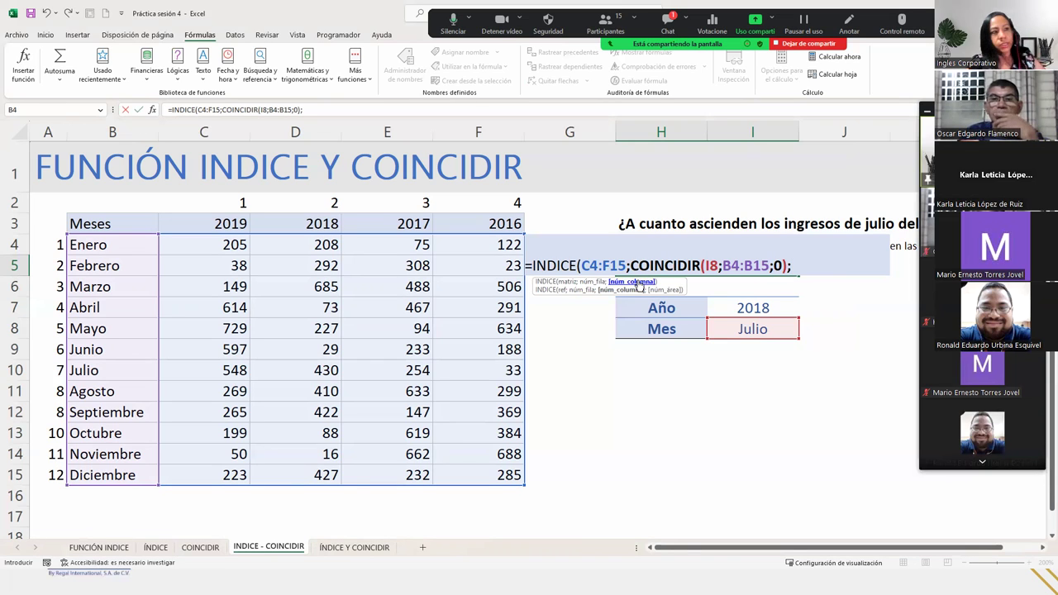
text(co)
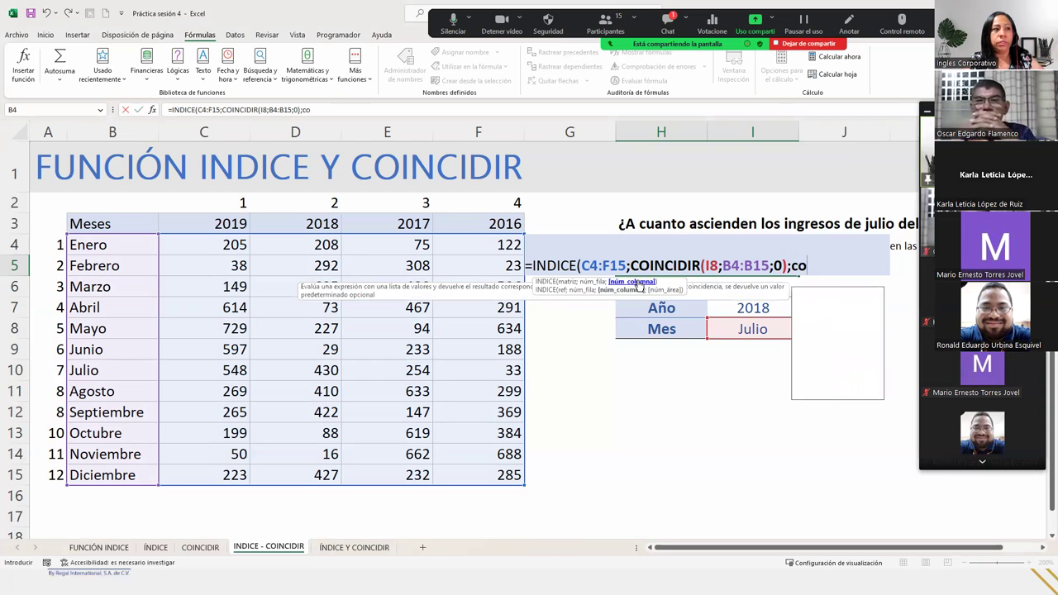
text(in)
key(Tab)
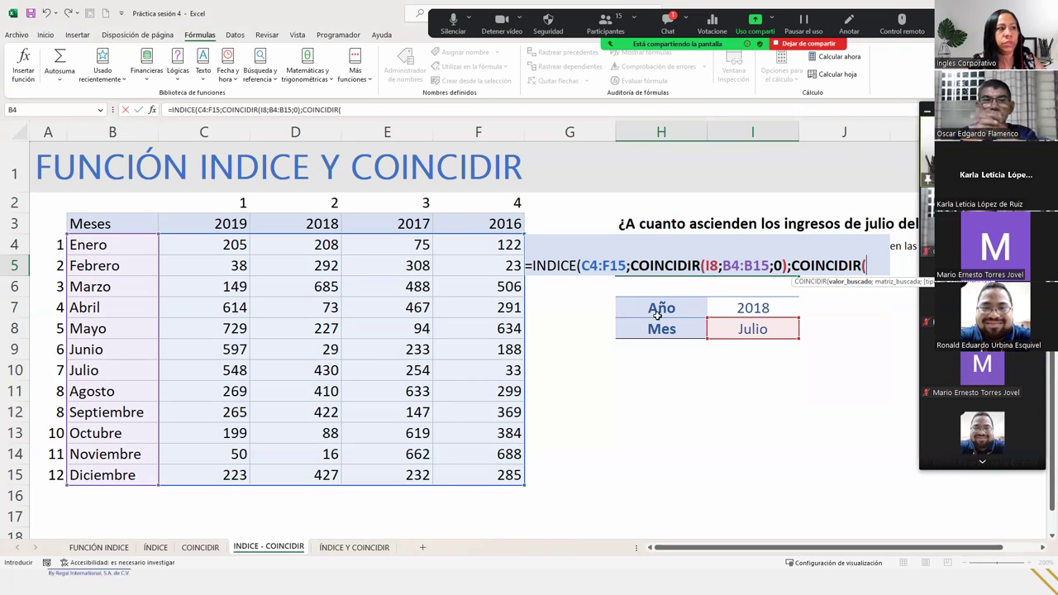
click(792, 307)
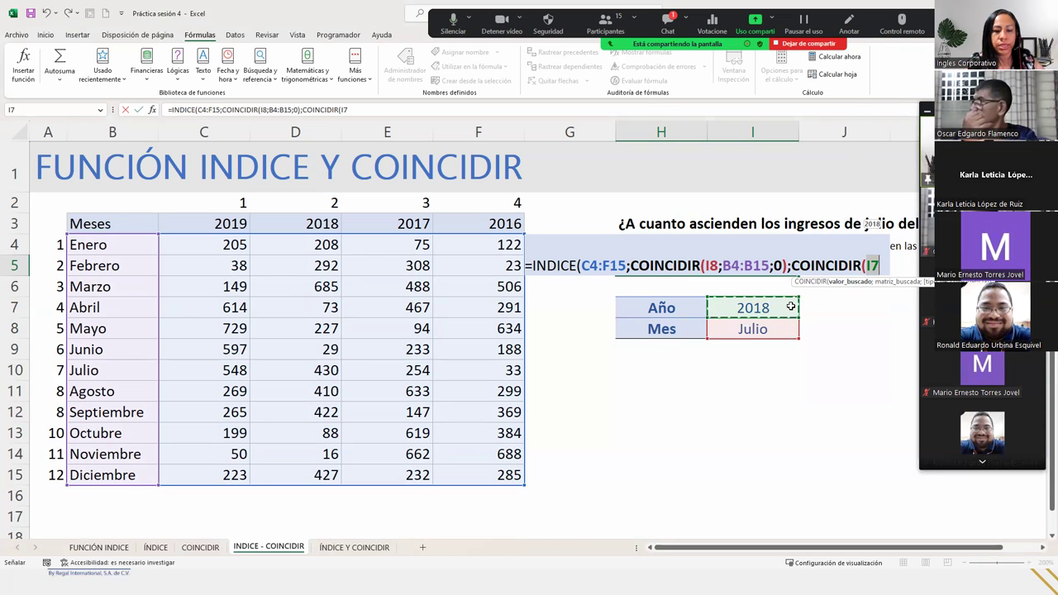
text(;)
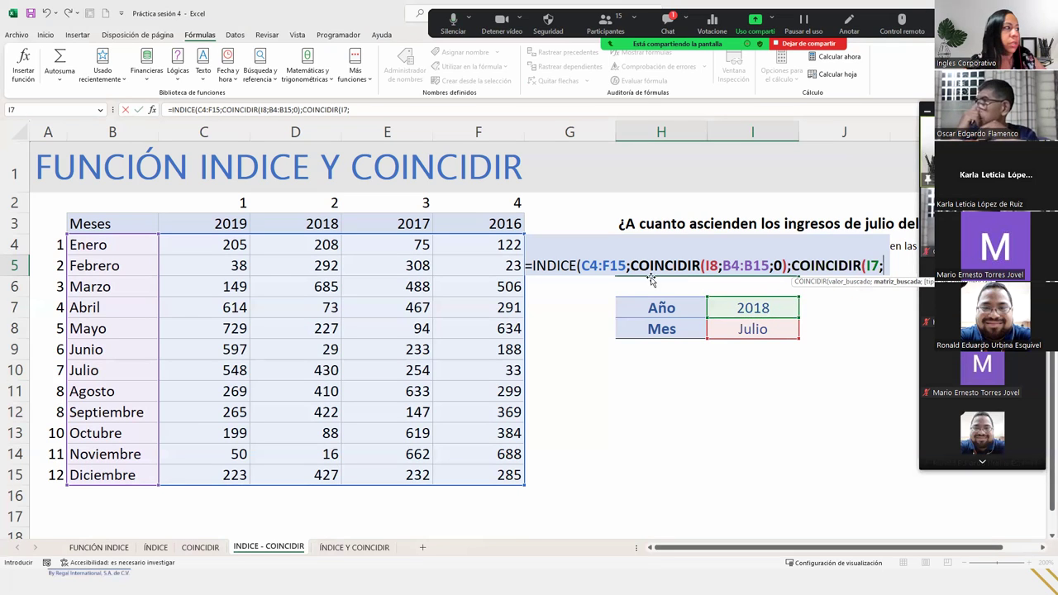
drag(243, 216, 514, 221)
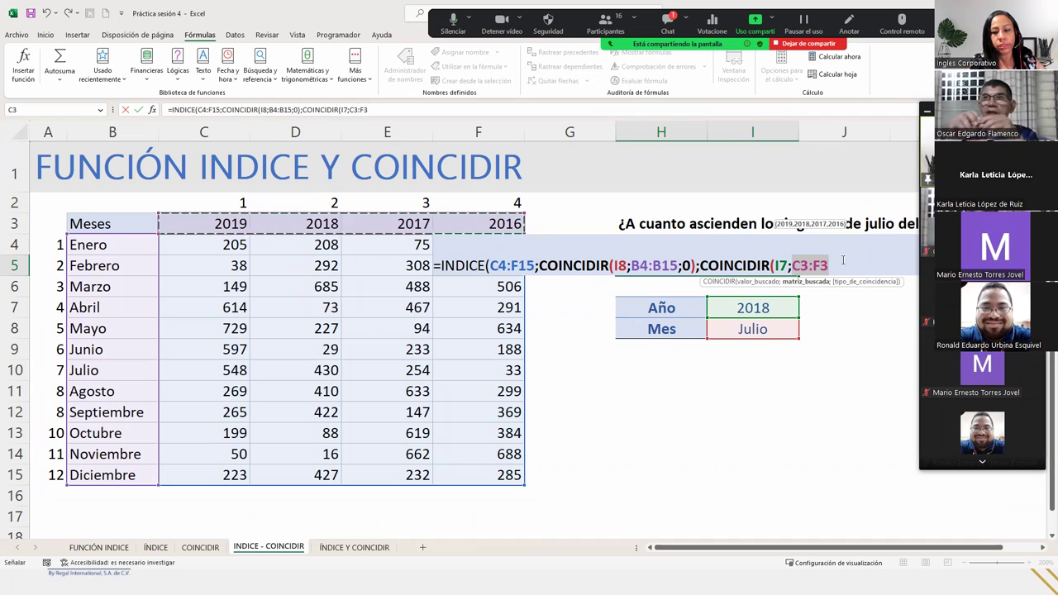
text(;0)))
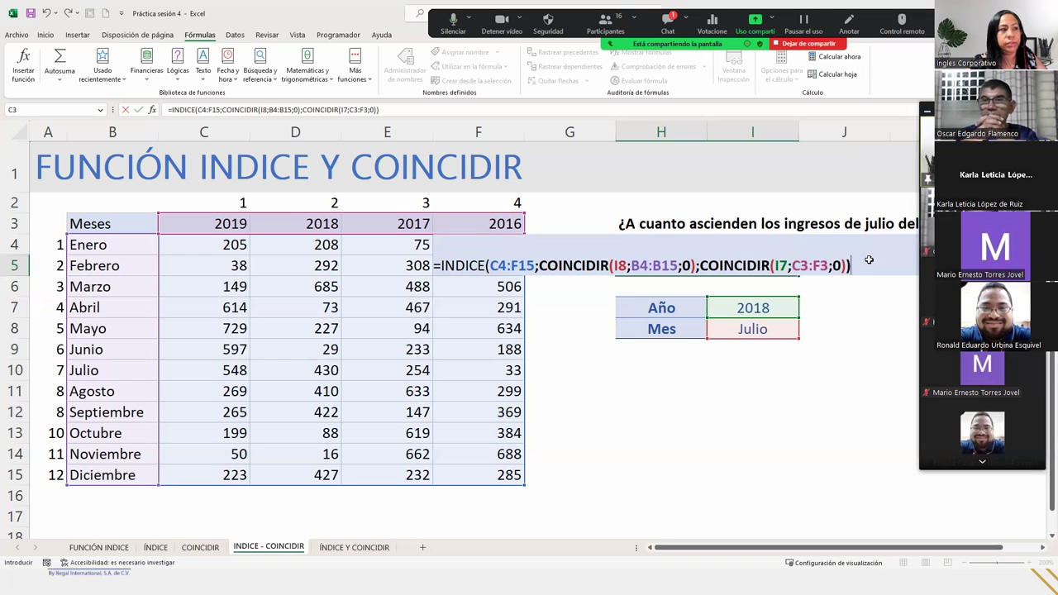
key(Return)
Step: Set the lookup year in I7 to 2016
click(791, 304)
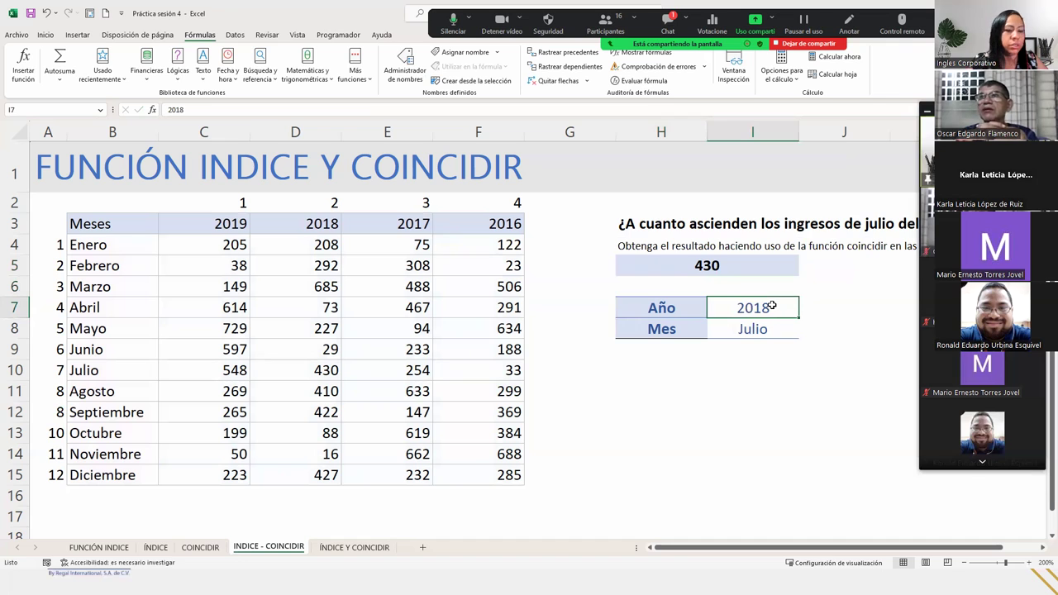
text(2016)
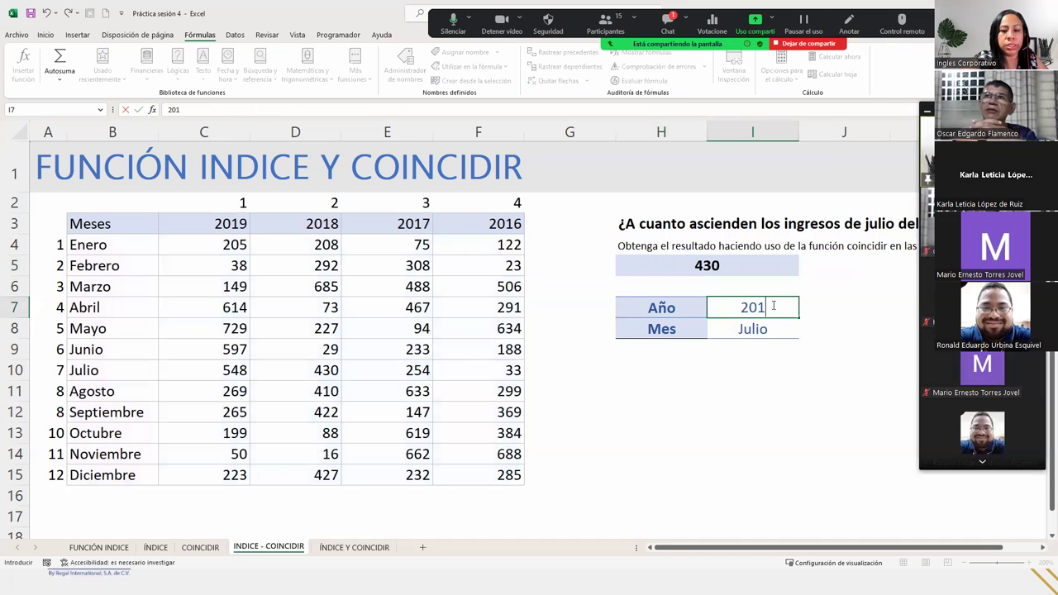
key(Return)
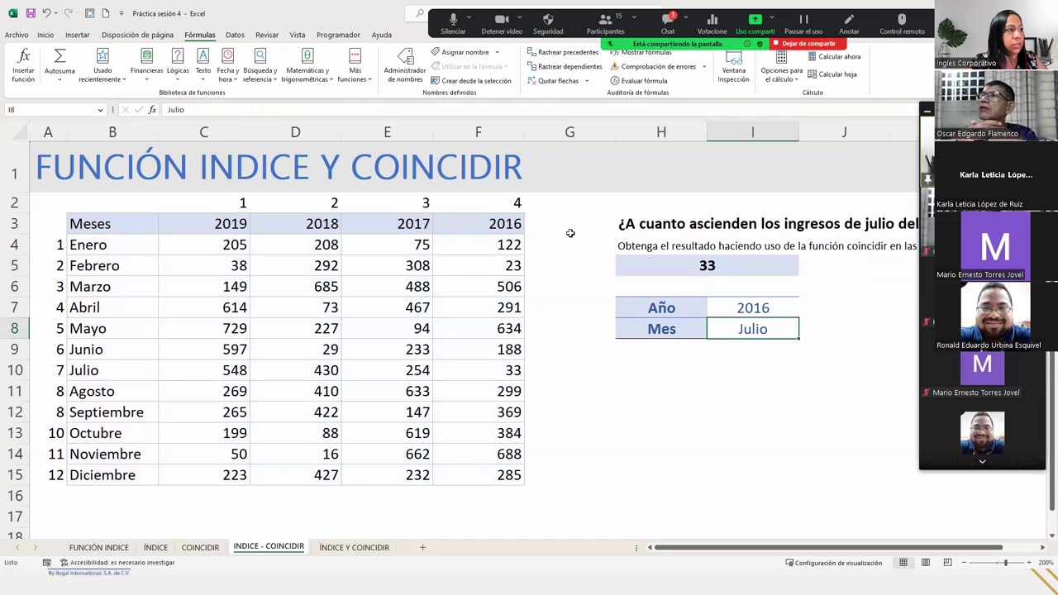
Step: Highlight the Julio row and the 2016 column, leaving their intersection F10 unhighlighted
click(13, 370)
click(448, 129)
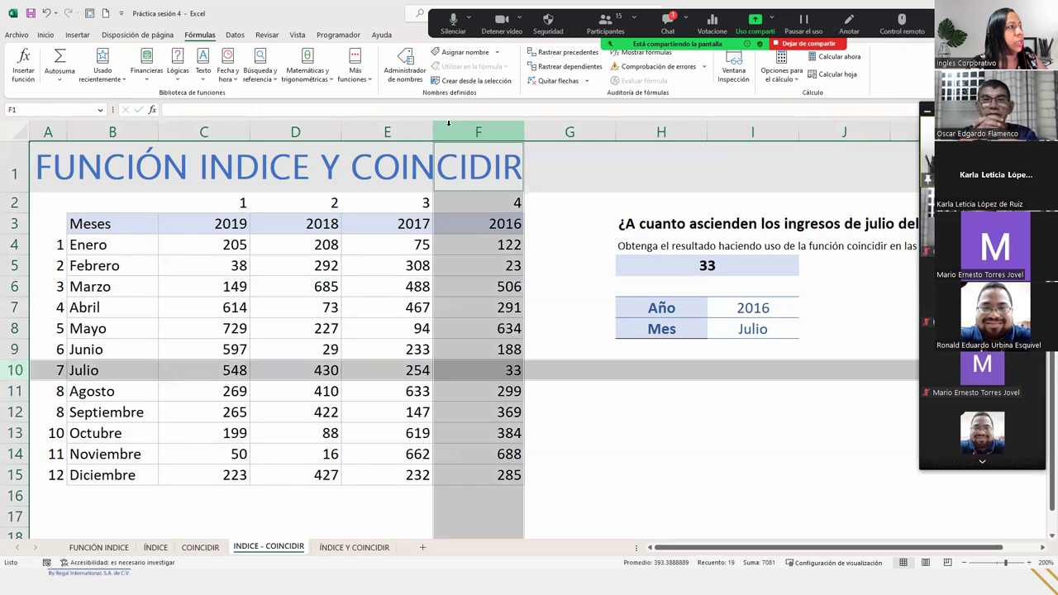
ctrl+click(476, 372)
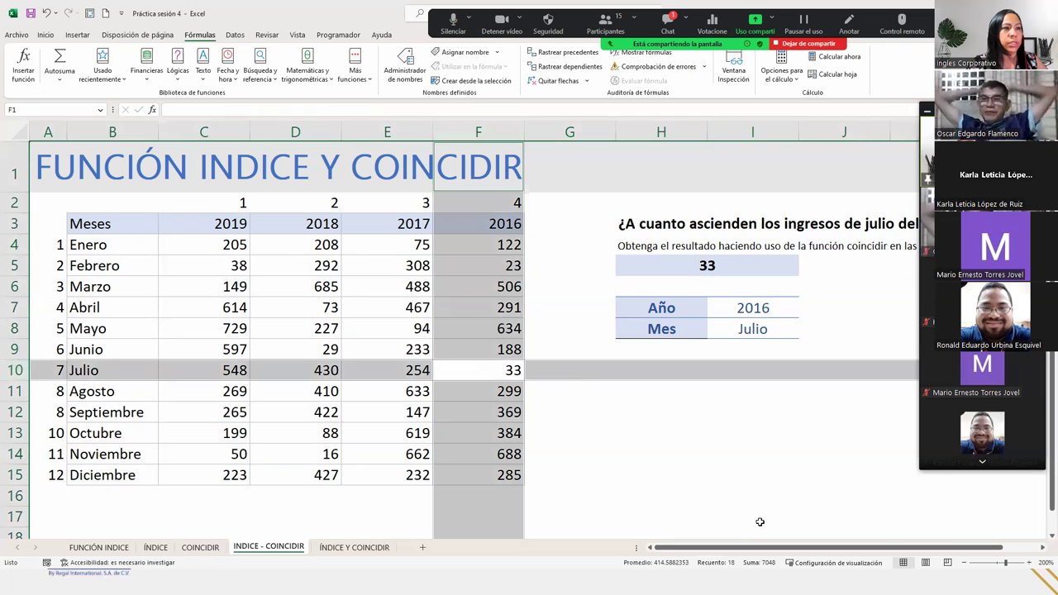
Step: Set the lookup month in I8 to Diciembre
click(752, 325)
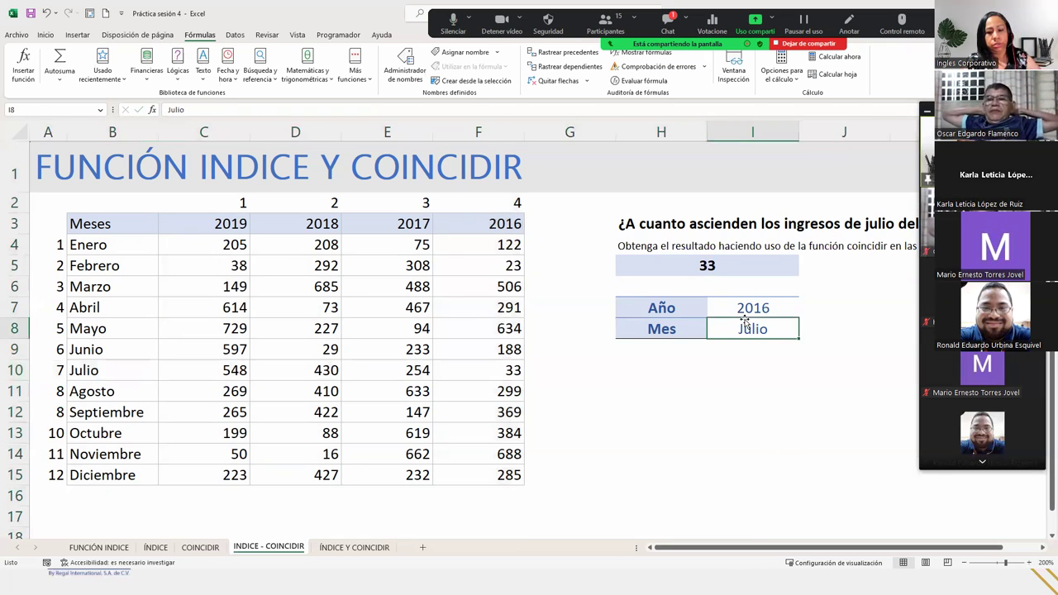
text(Diciembre)
key(Return)
text(+)
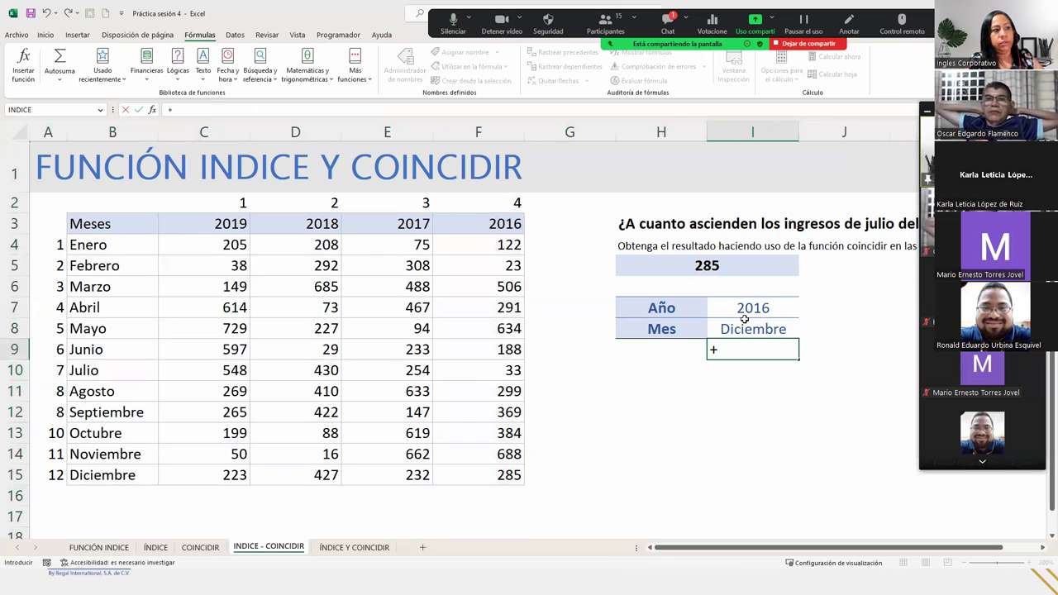
key(Escape)
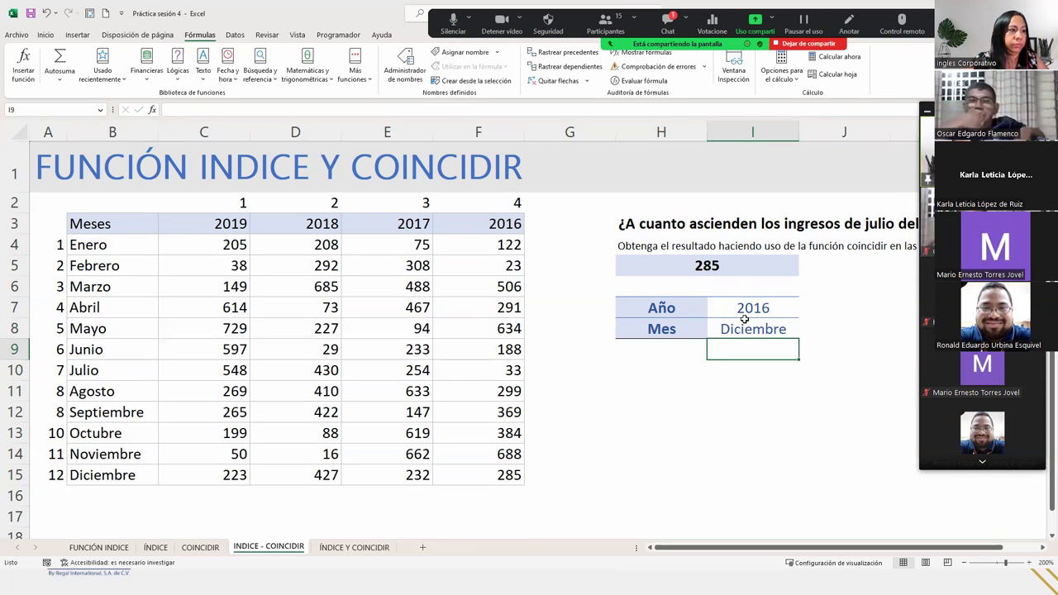
Step: Check the formula result in H5 against the December 2016 income in F15 and the month in I8
click(731, 260)
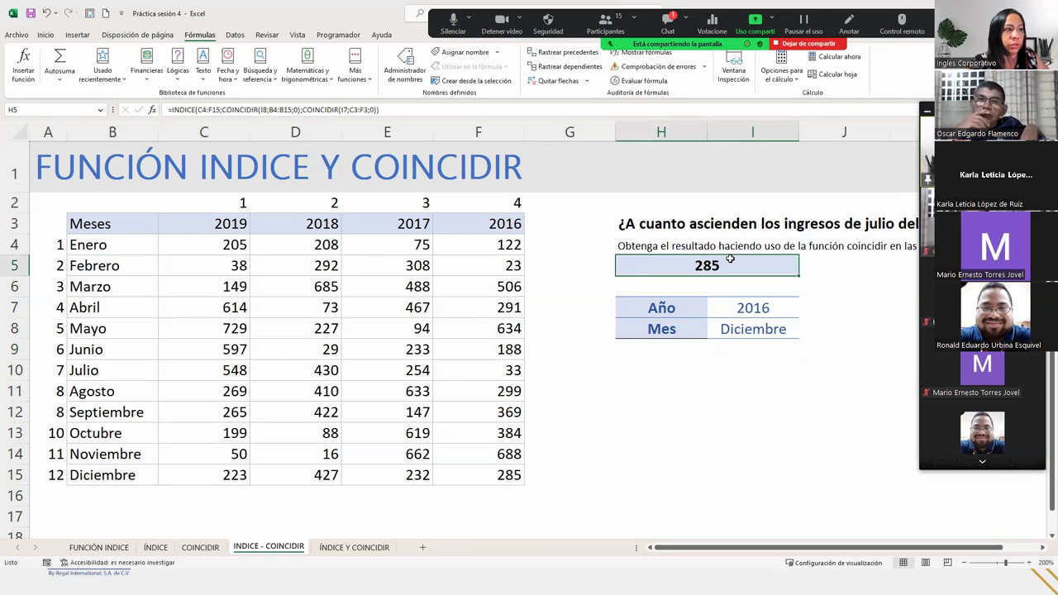
click(492, 471)
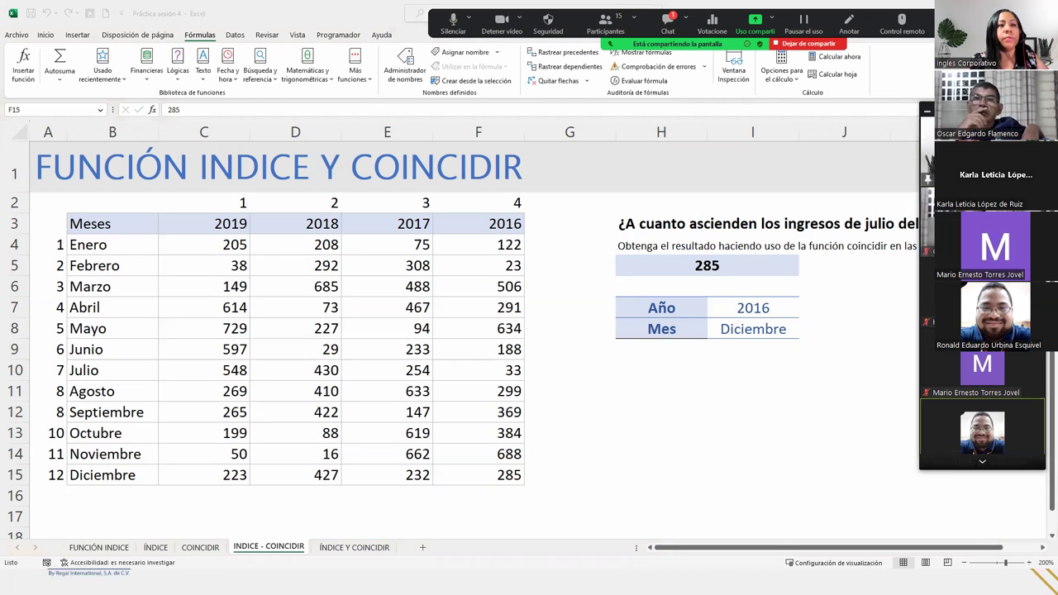
click(782, 329)
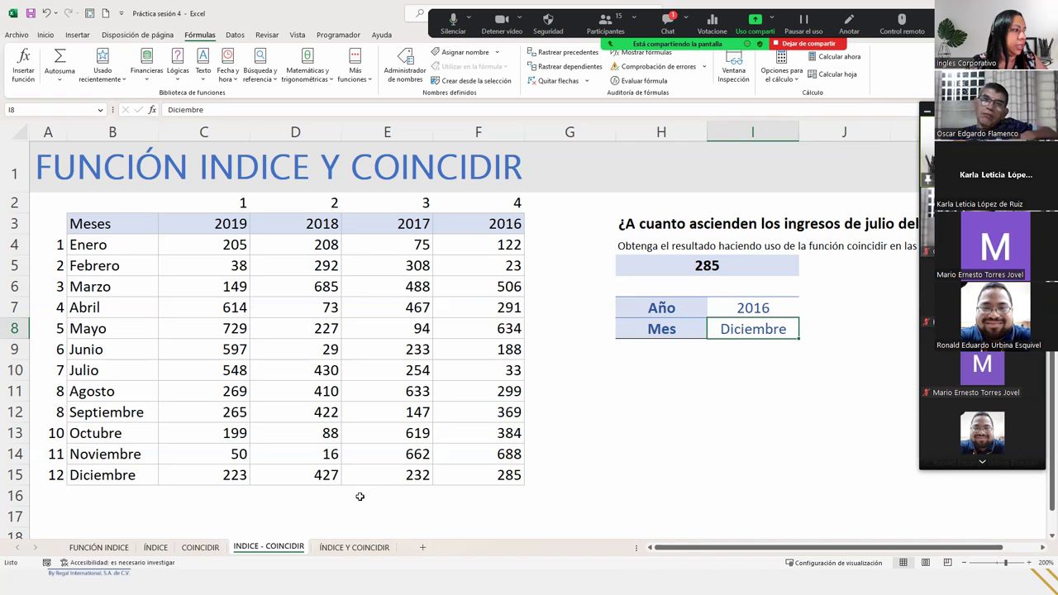
Step: Open the ÍNDICE Y COINCIDIR sheet and highlight the Gastos column for the Gastos Abril exercise
click(356, 547)
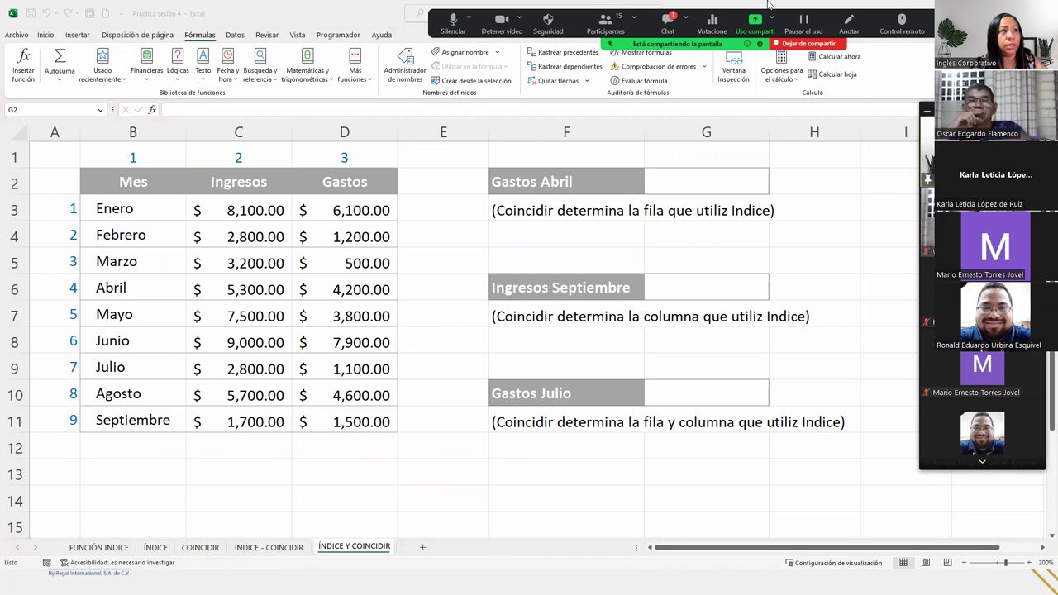
click(684, 16)
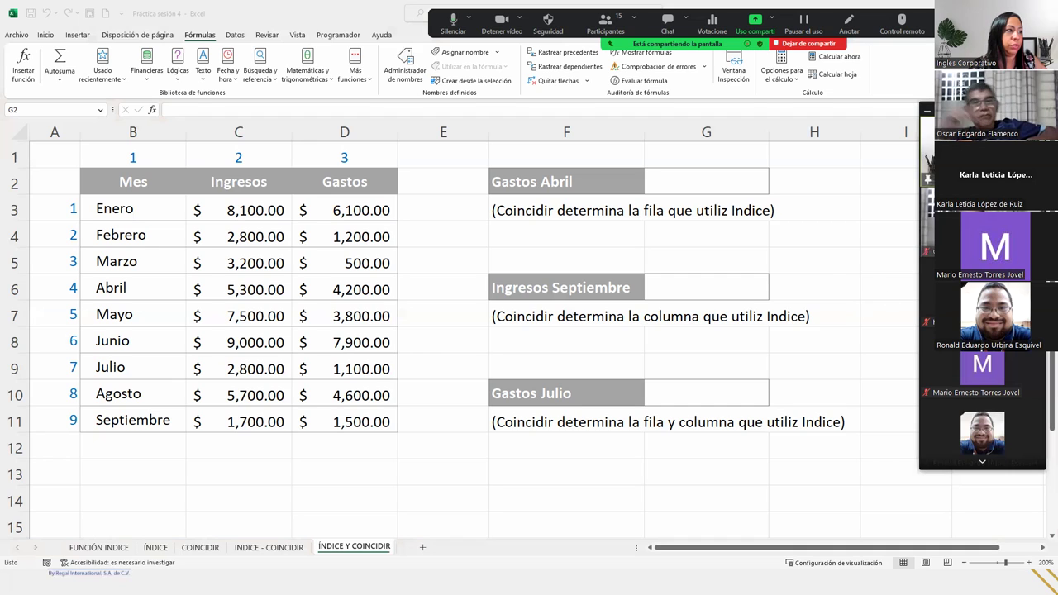
click(682, 181)
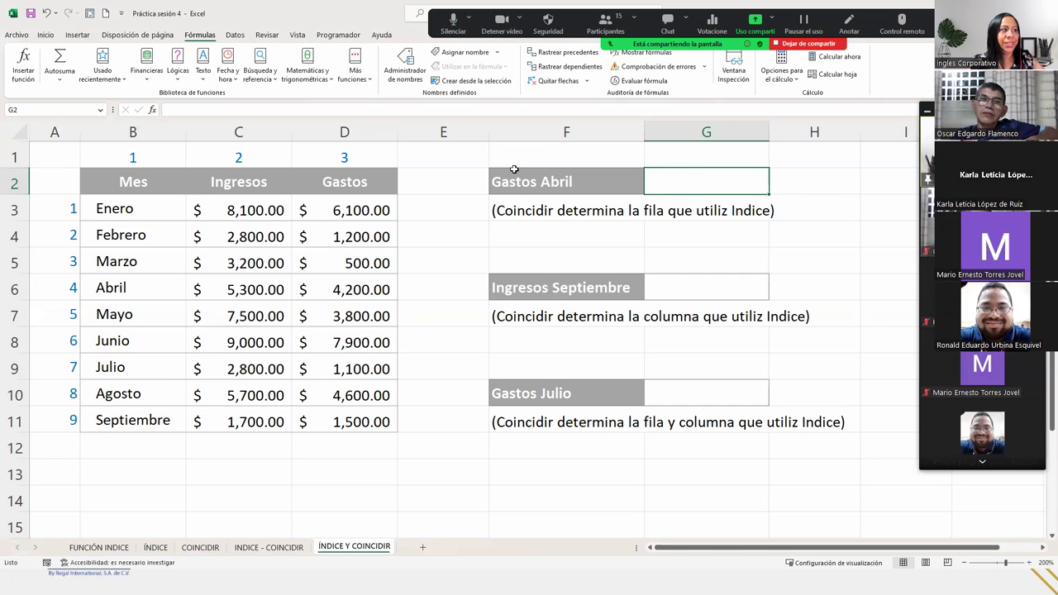
click(377, 126)
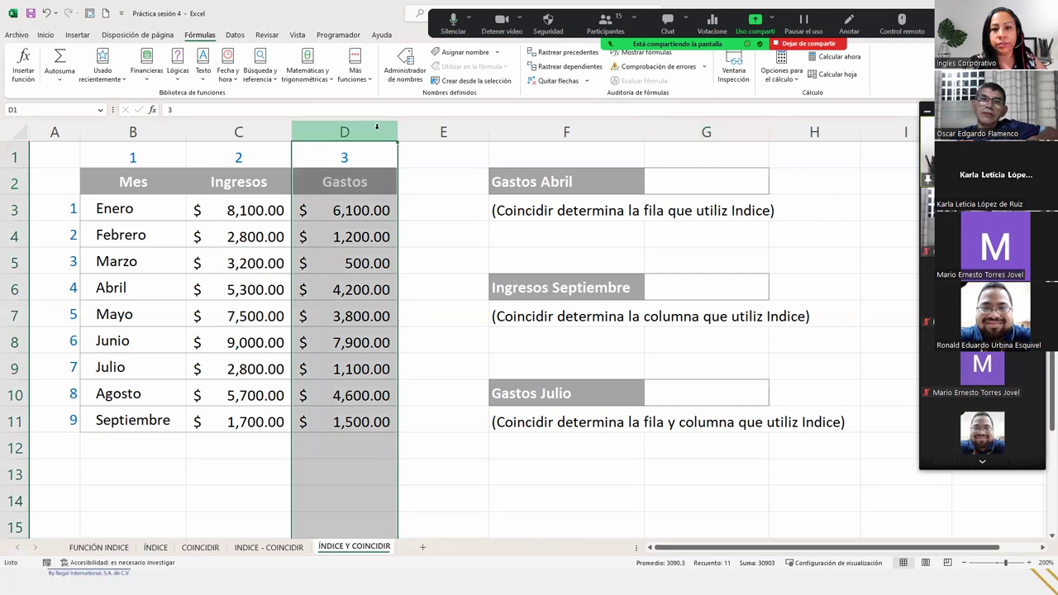
Step: Start an INDICE formula in G2 for Gastos Abril with the table data B3:D11 as its matrix
click(667, 182)
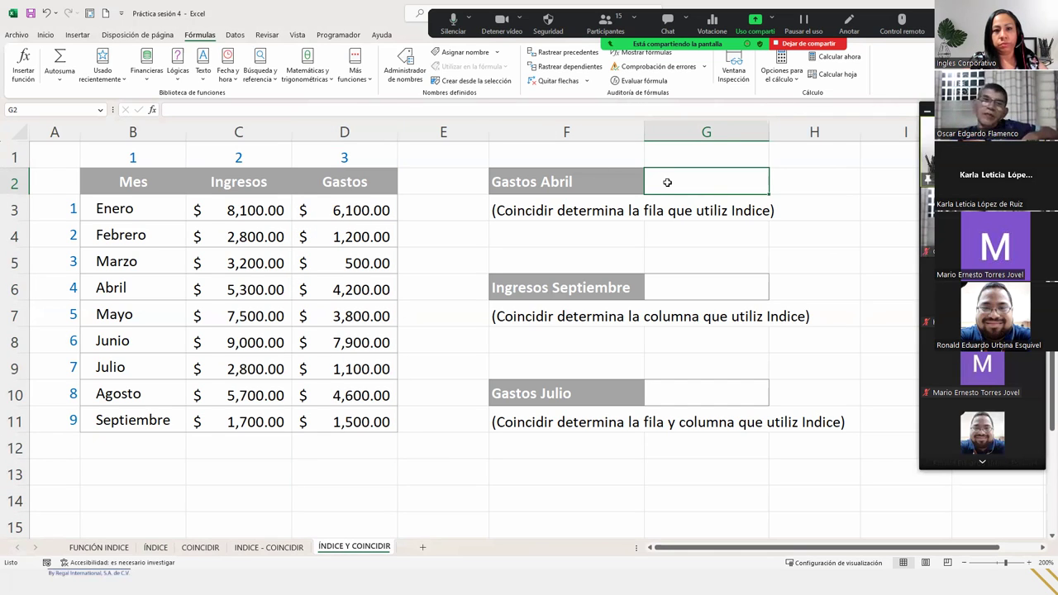
text(=9)
key(BackSpace)
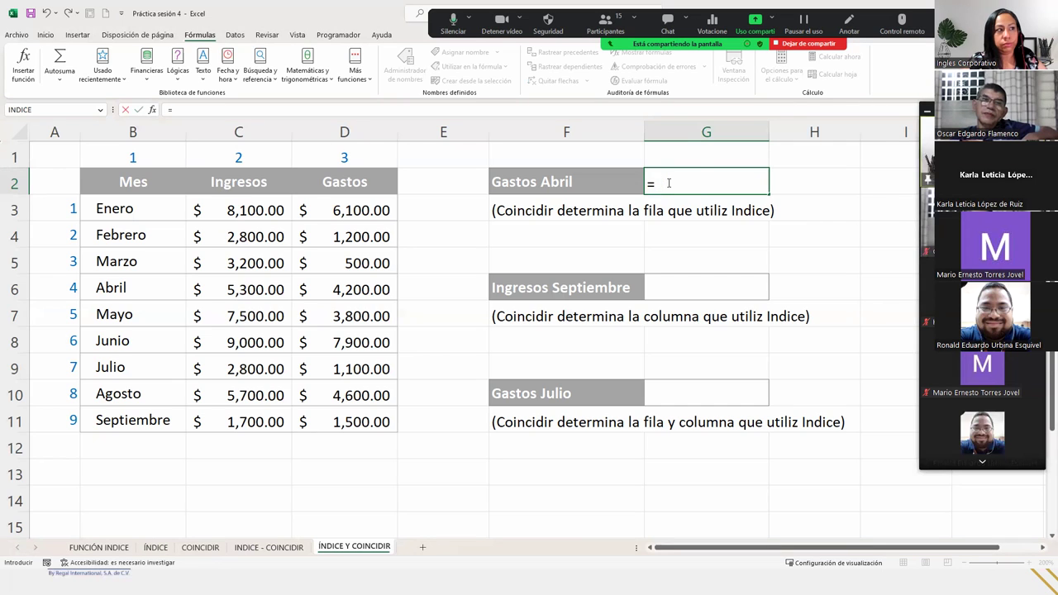
text(indi)
key(Tab)
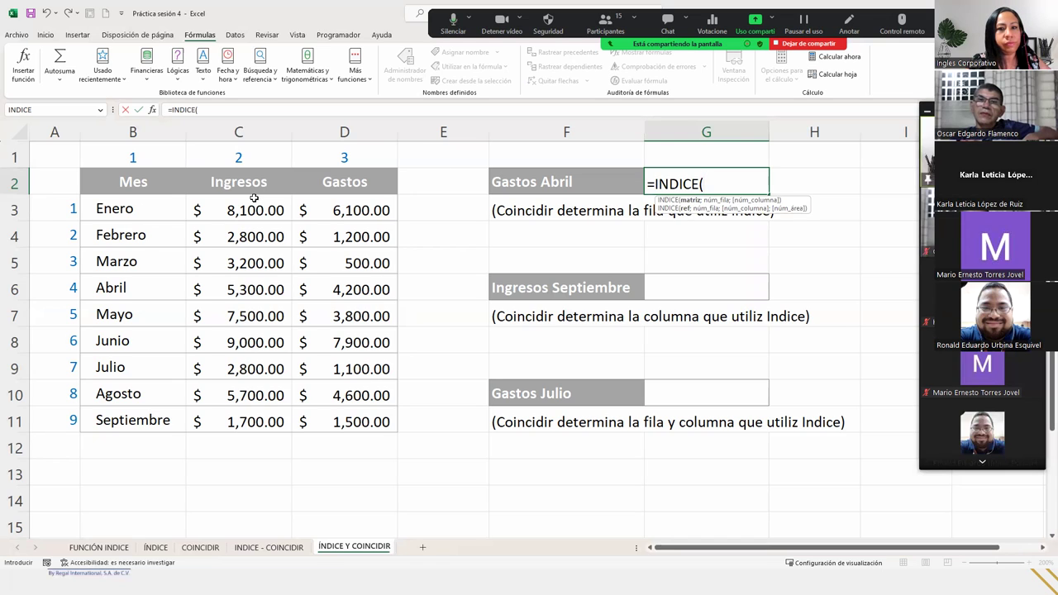
click(162, 207)
drag(163, 207, 324, 418)
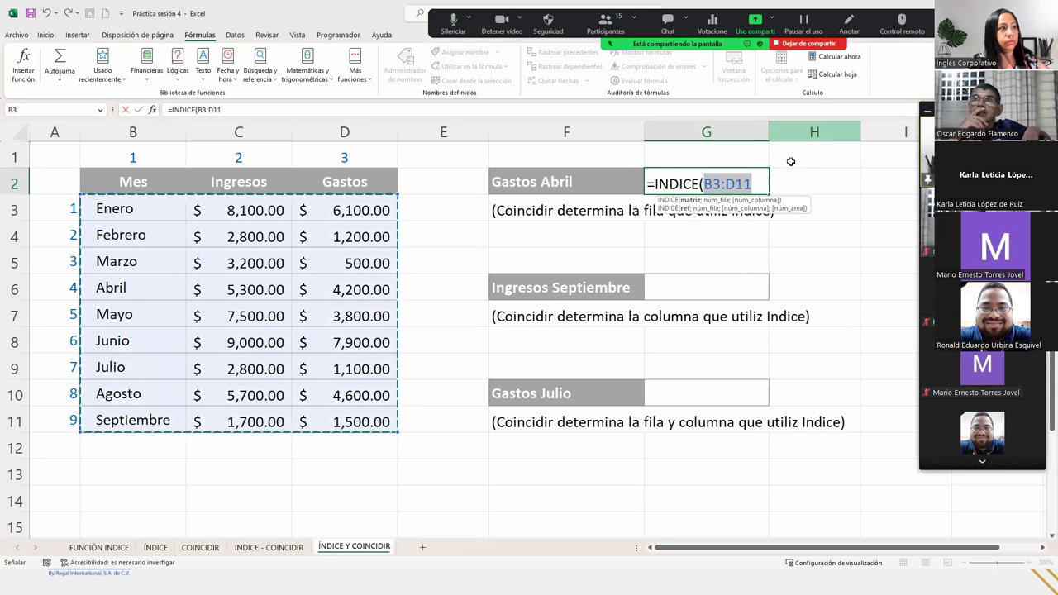
click(754, 185)
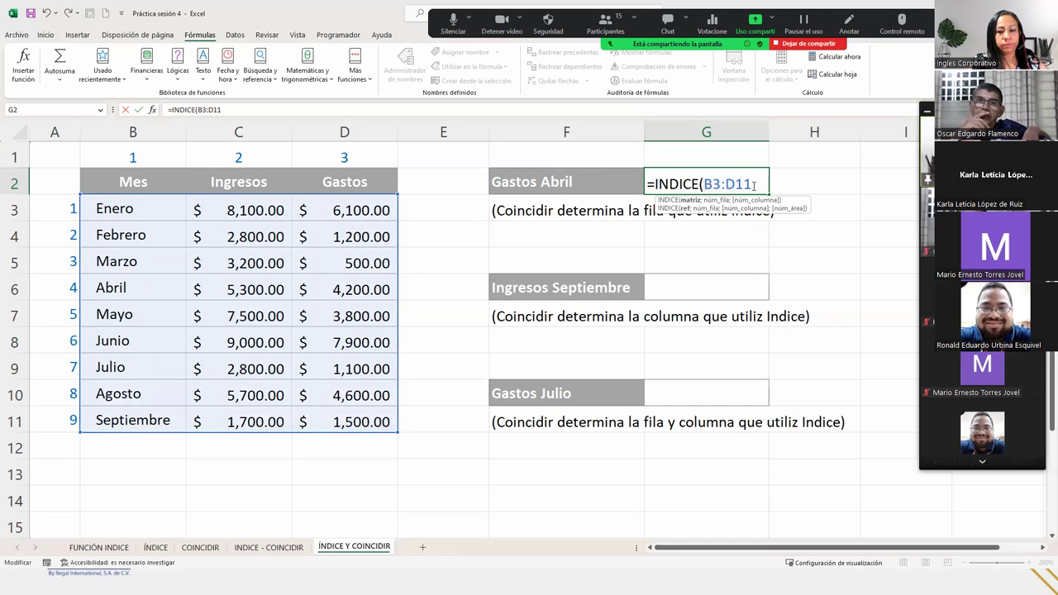
text(;)
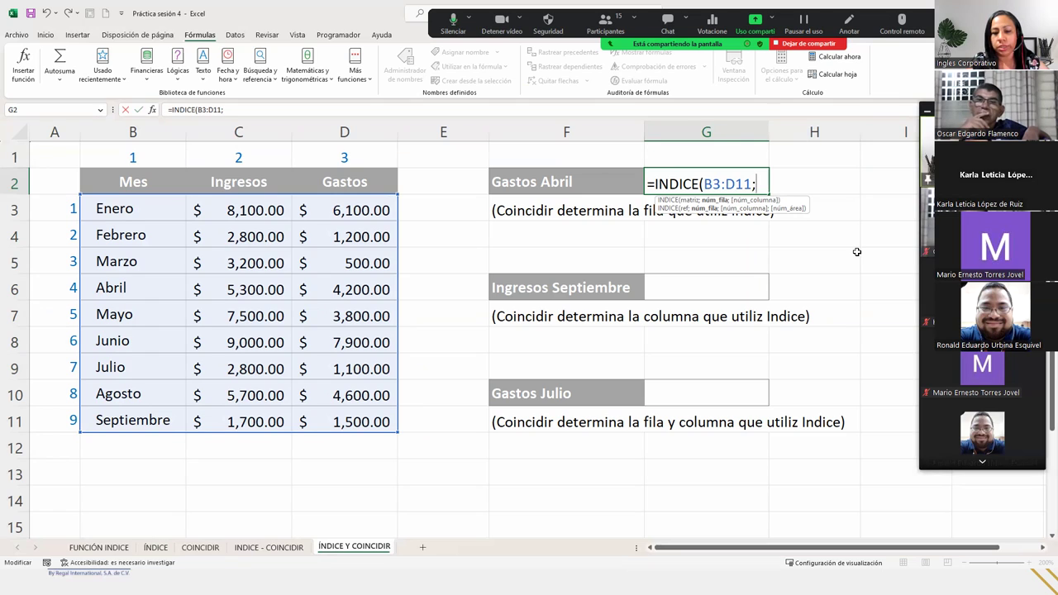
Step: Nest COINCIDIR as the row argument in G2, looking up "Abril" in B3:B11 with exact match 0
text(coi)
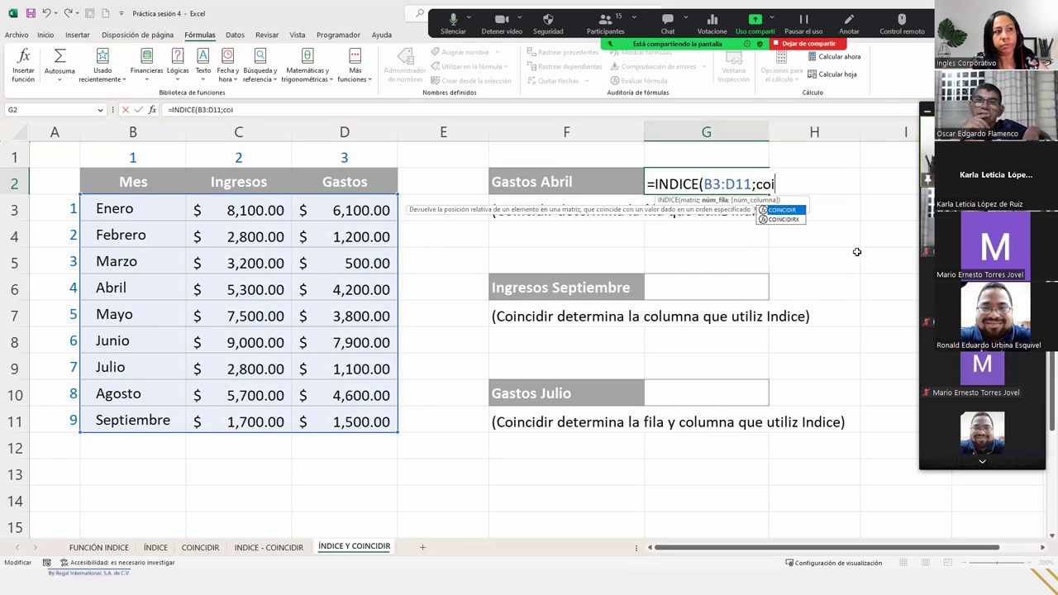
key(Tab)
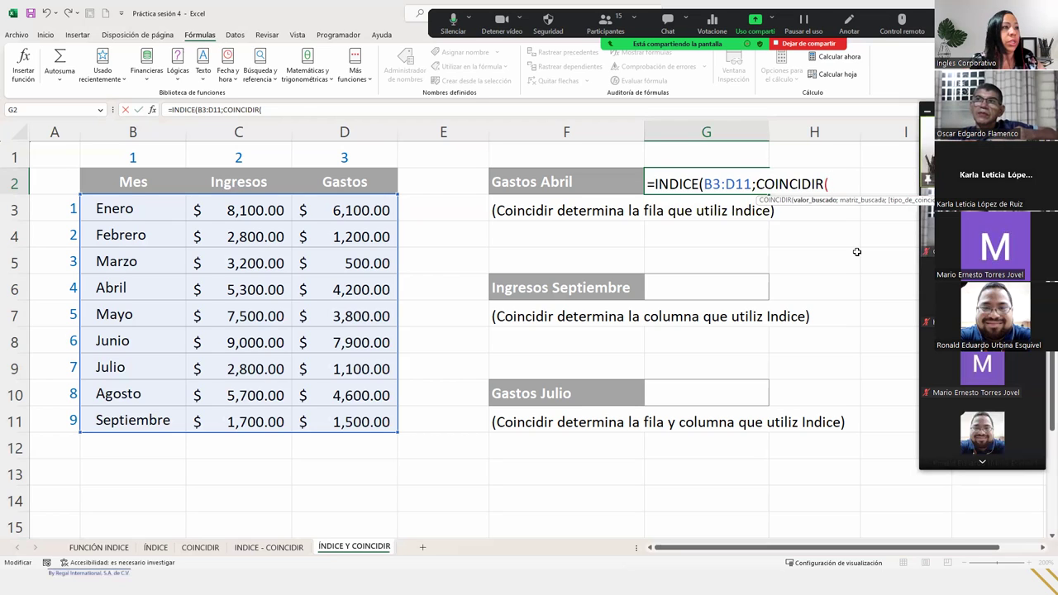
text(")
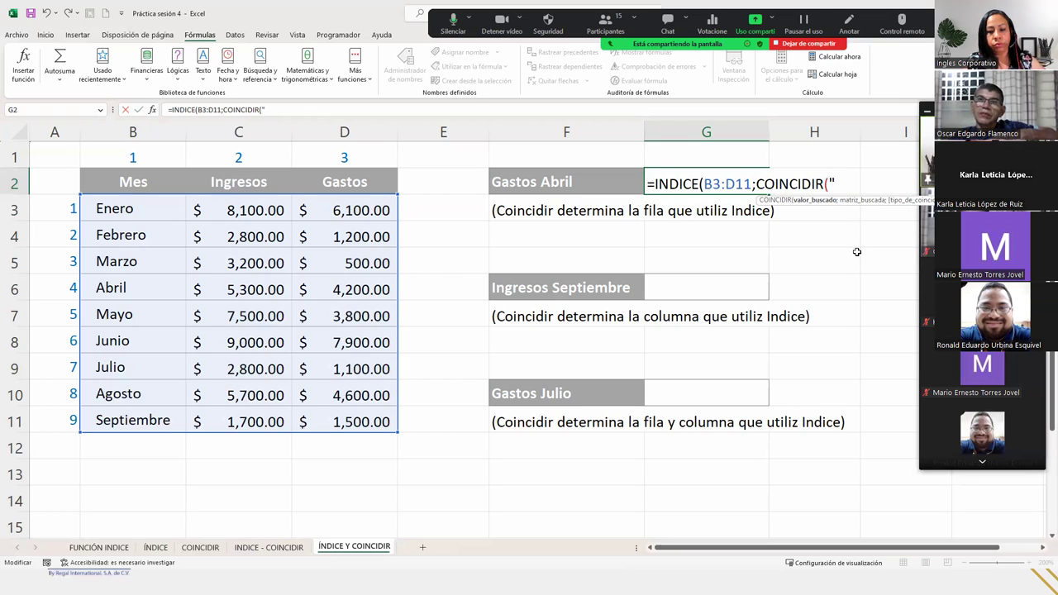
text(Abril")
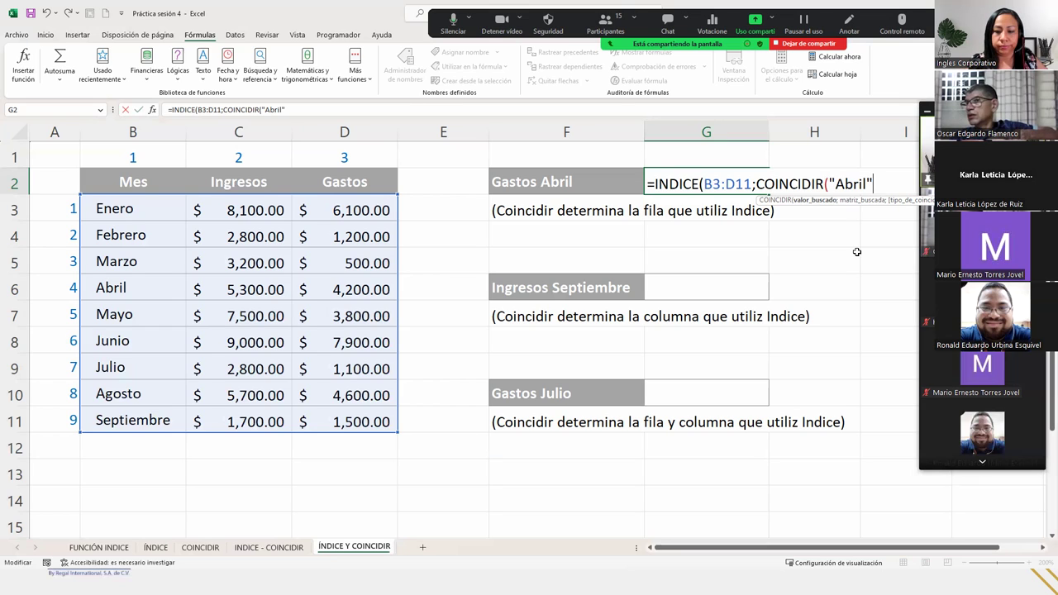
text(;)
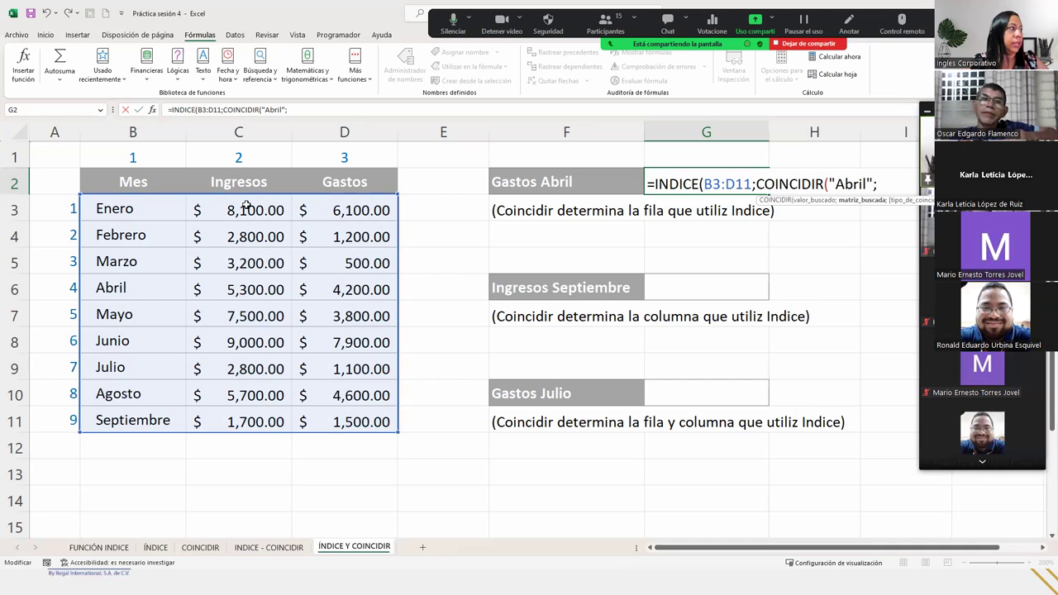
drag(140, 203, 122, 425)
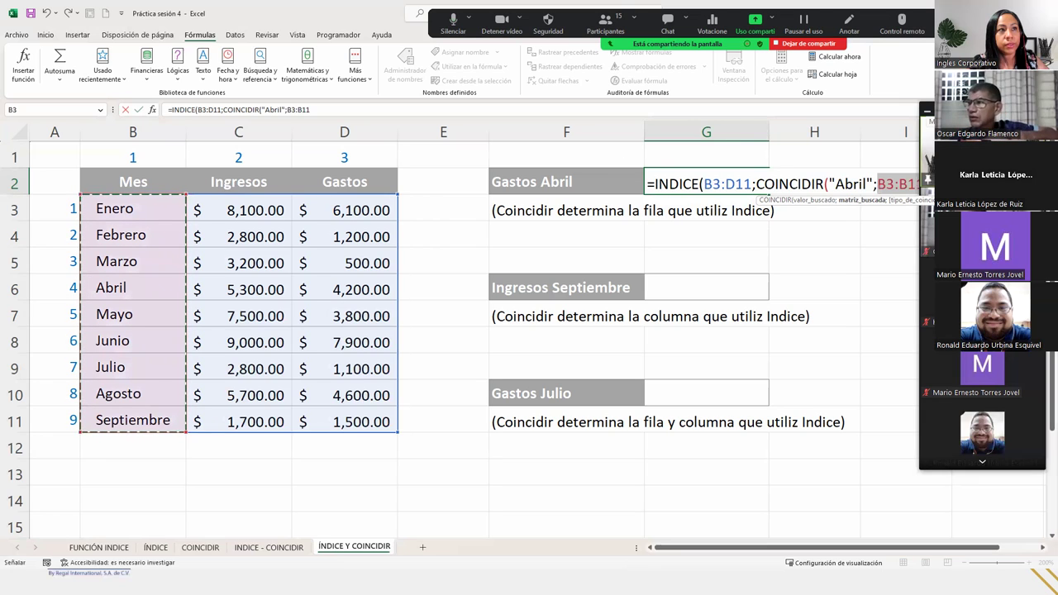
mouse_move(944, 111)
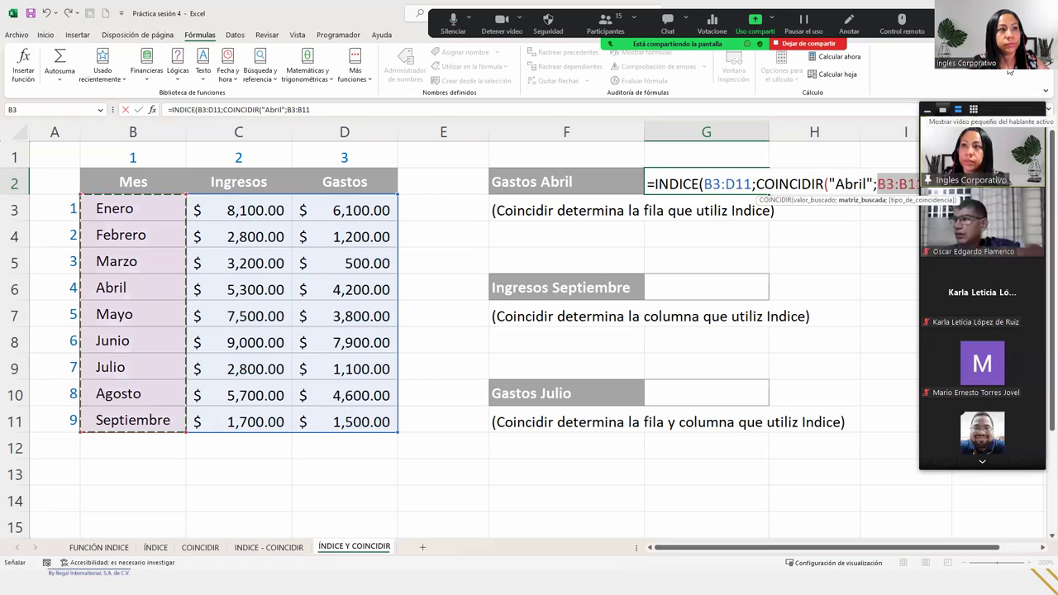
click(936, 188)
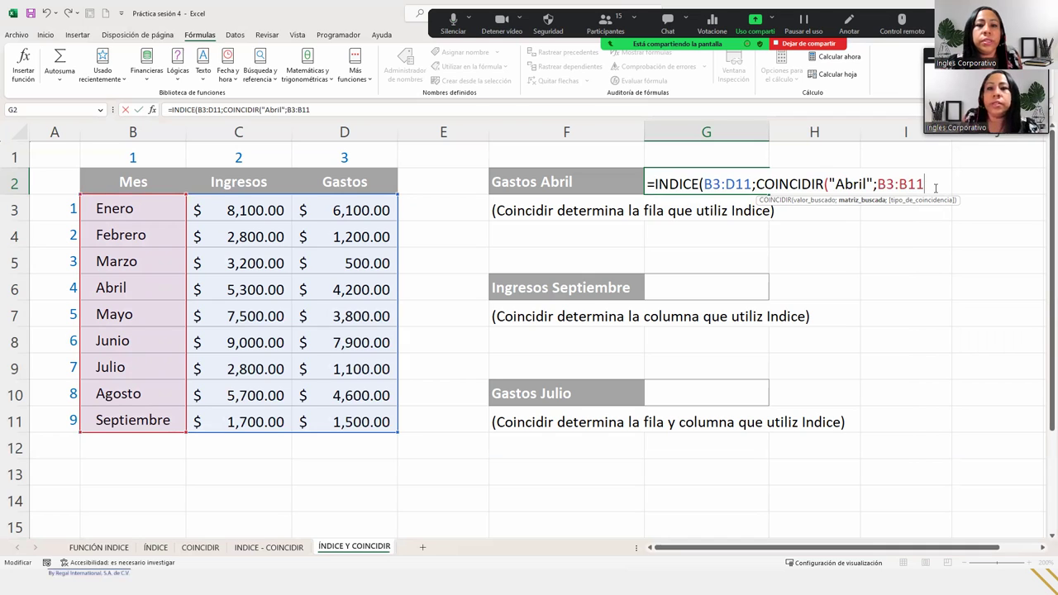
text(;0)
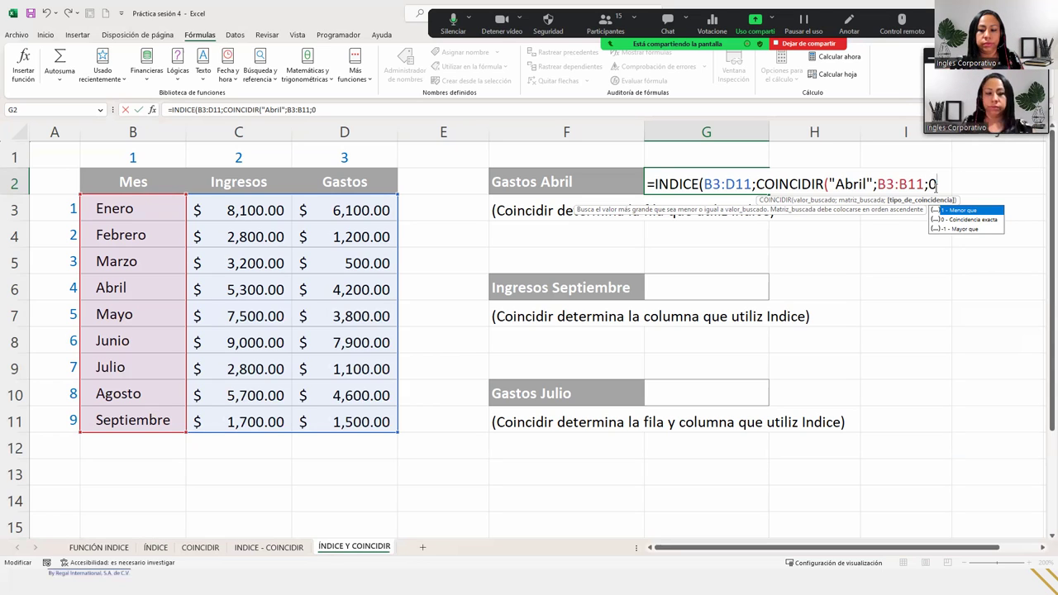
text())
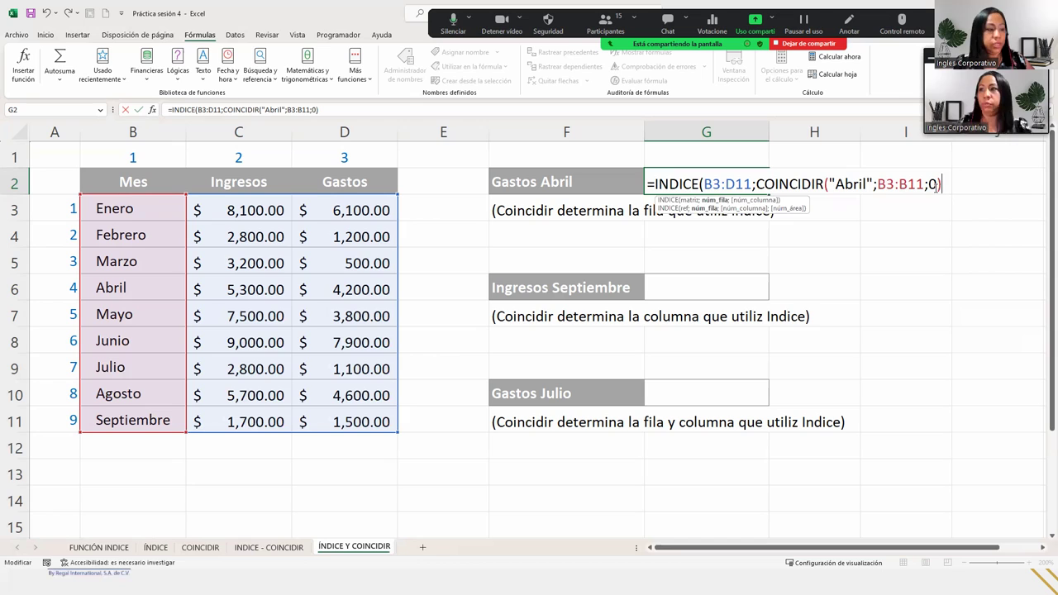
Step: Set the INDICE column number to 3 and complete the Gastos Abril formula in G2
text(;)
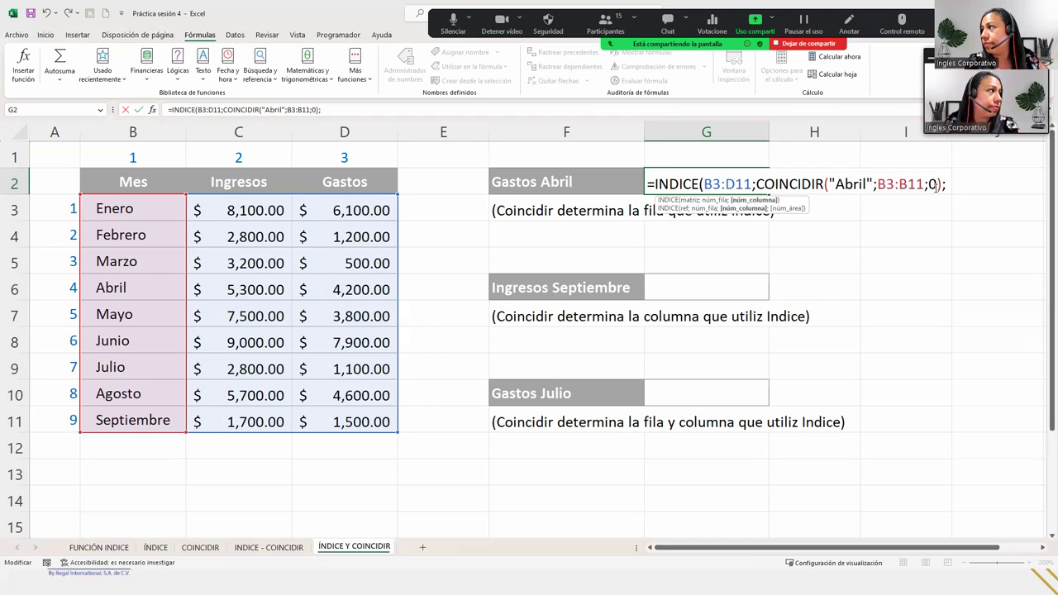
text(3))
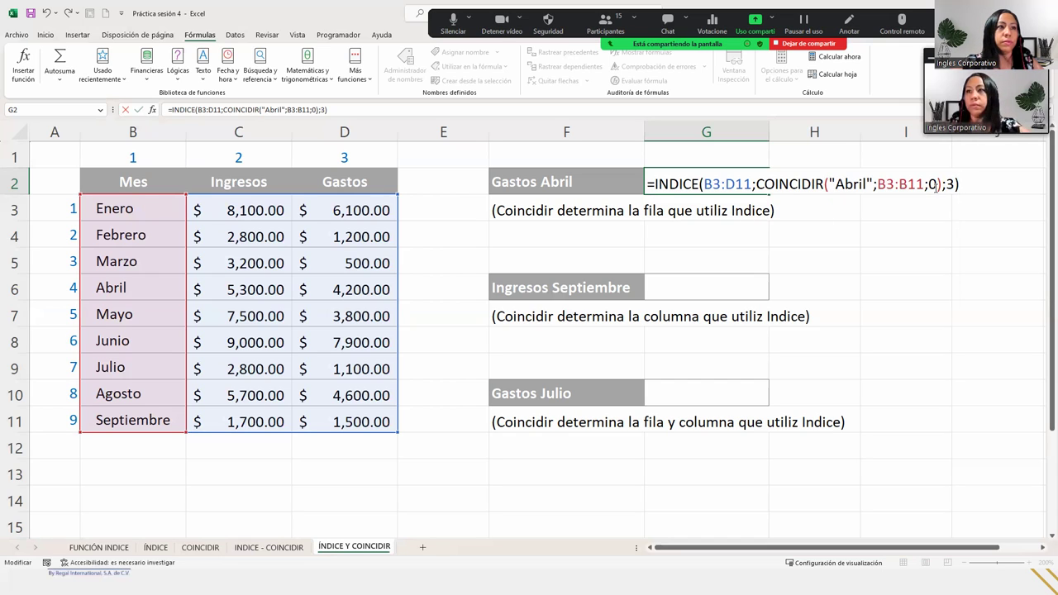
key(Return)
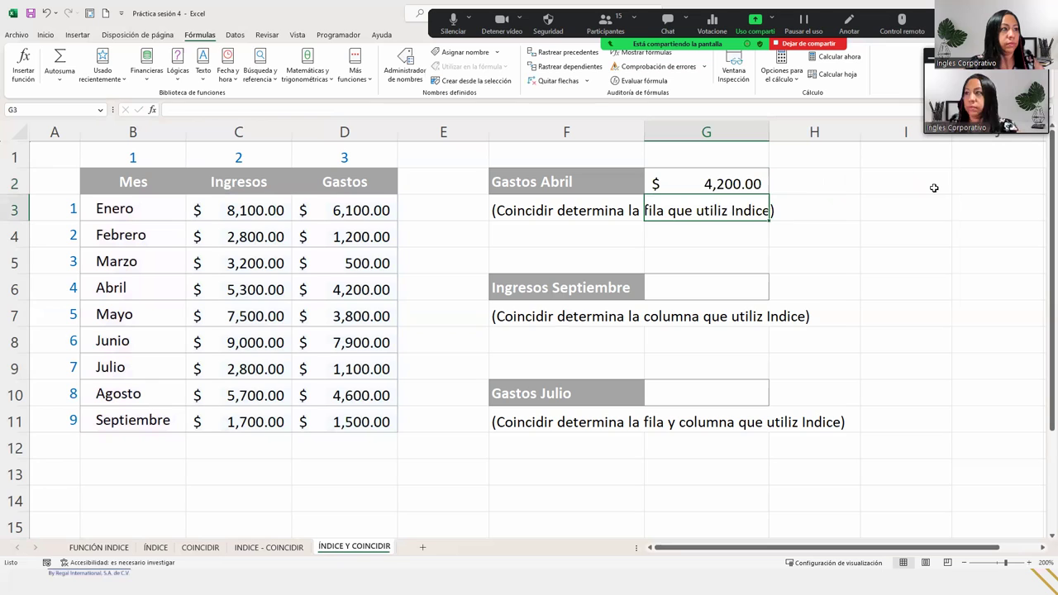
Step: Check the Gastos Abril result in G2 against the intersection of the Gastos column and the Abril row
click(694, 183)
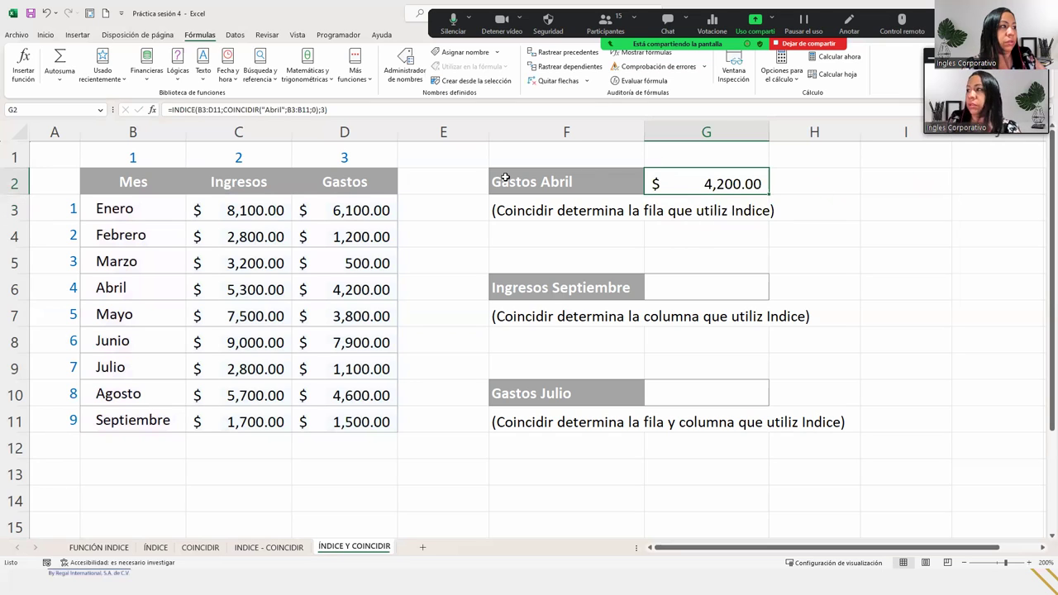
click(314, 131)
ctrl+click(25, 290)
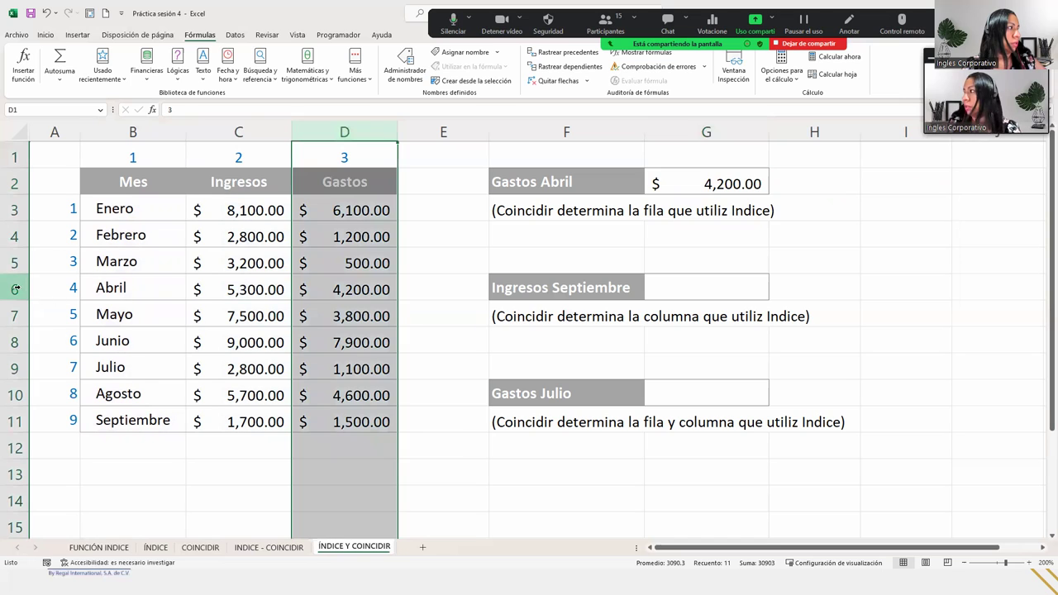
ctrl+click(329, 285)
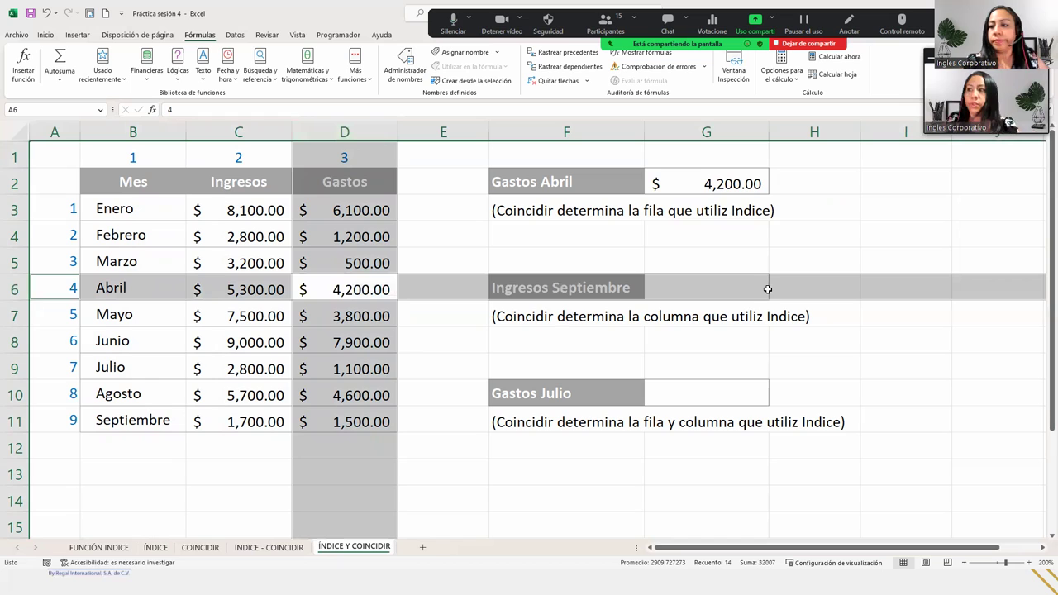
key(Tab)
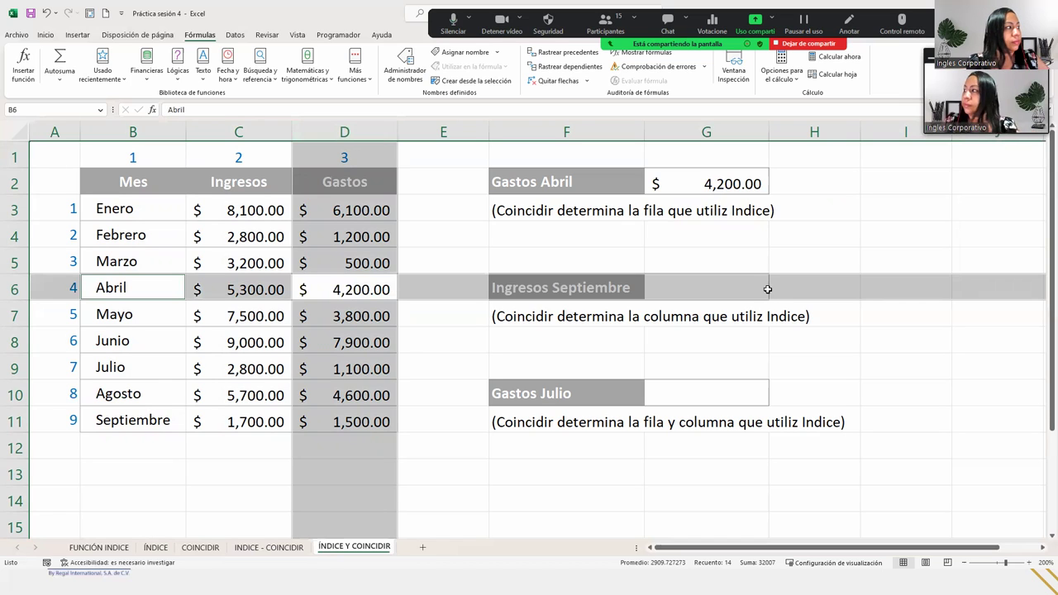
Step: Highlight the Septiembre row to identify its row number for the Ingresos Septiembre exercise
click(679, 279)
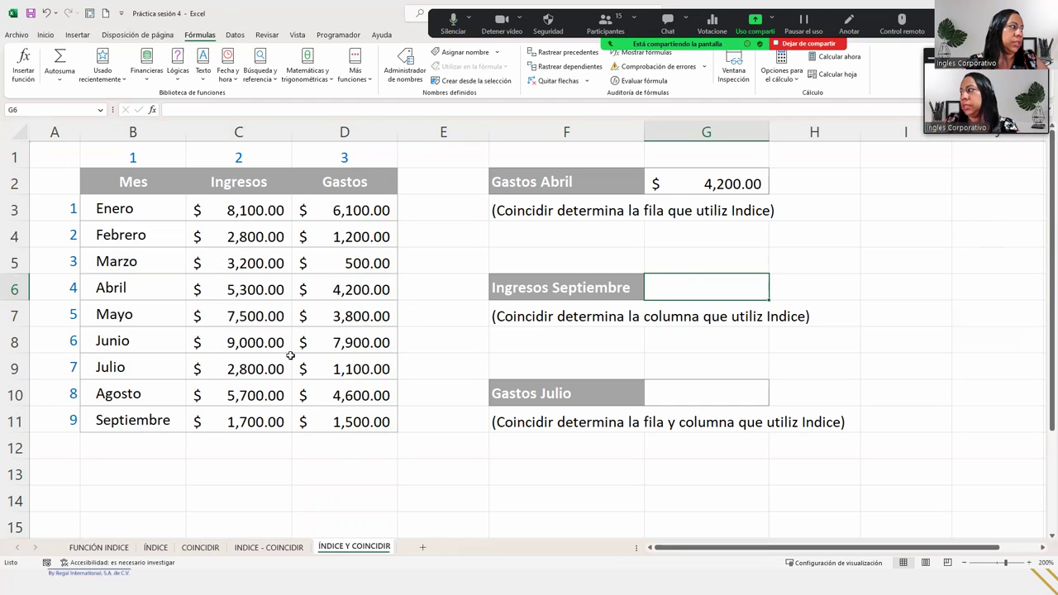
click(19, 422)
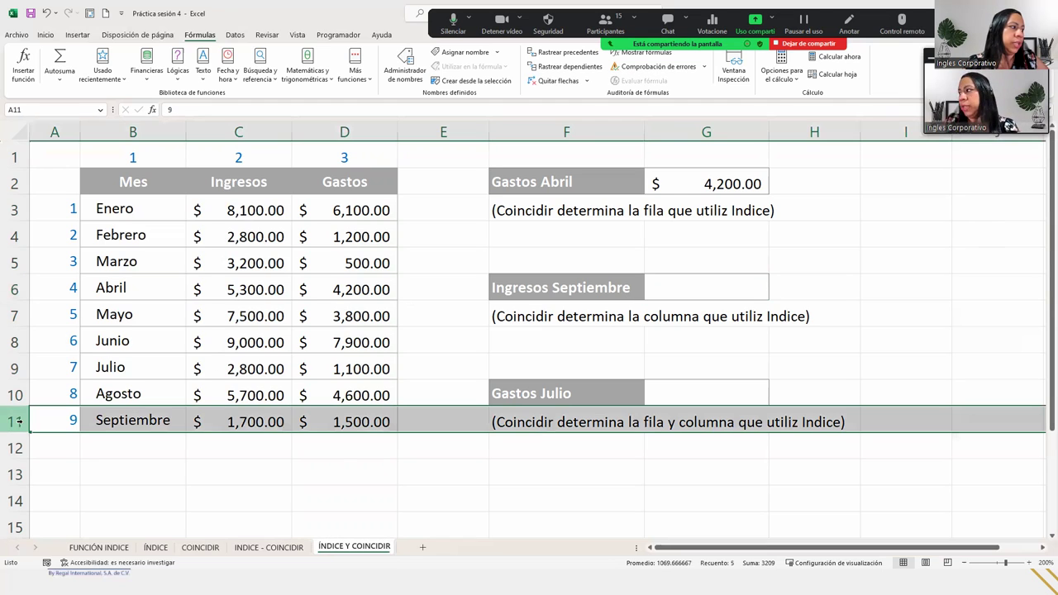
click(708, 286)
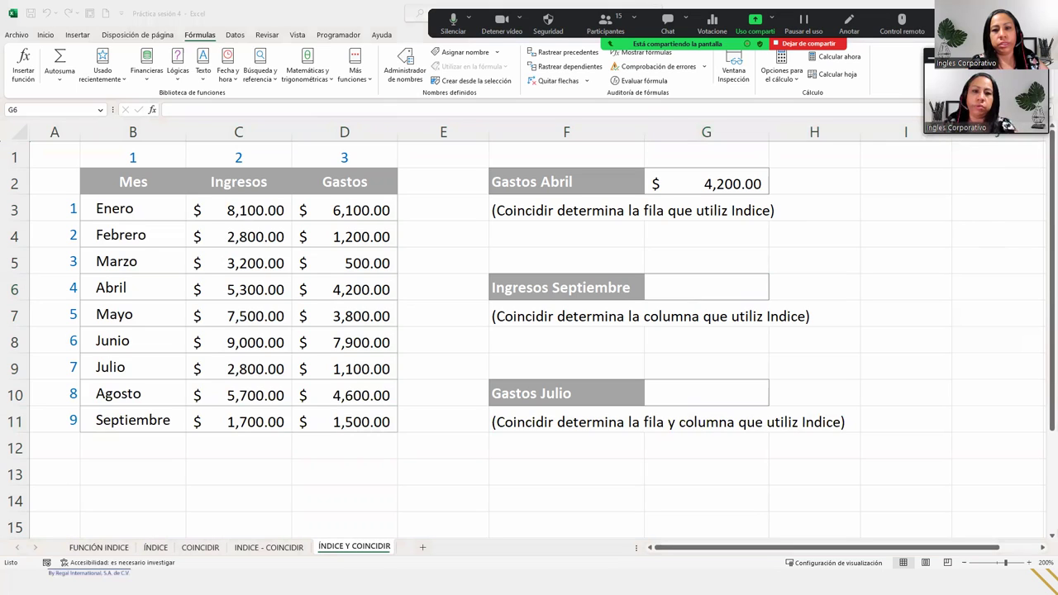
Step: Start an INDICE formula in G6 for Ingresos Septiembre with matrix B3:D11 and row number 9
click(727, 289)
text(=indi)
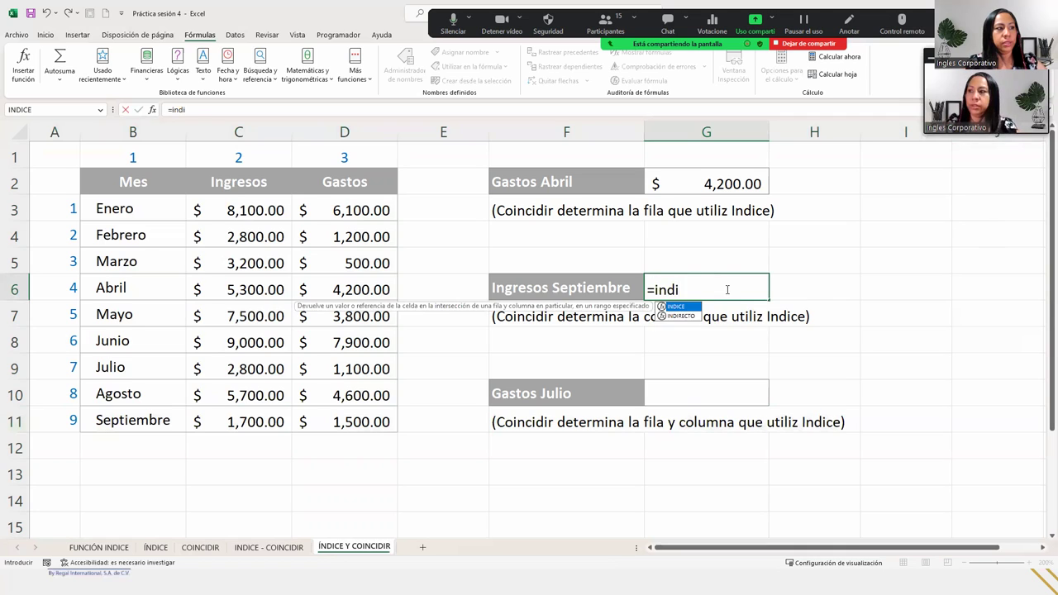
key(Tab)
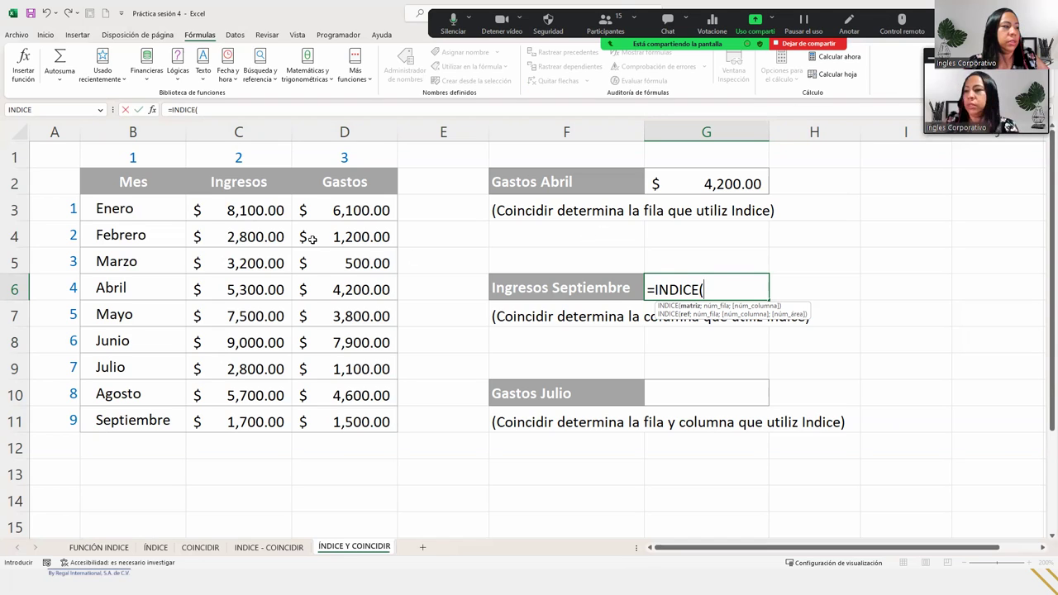
drag(147, 211, 354, 413)
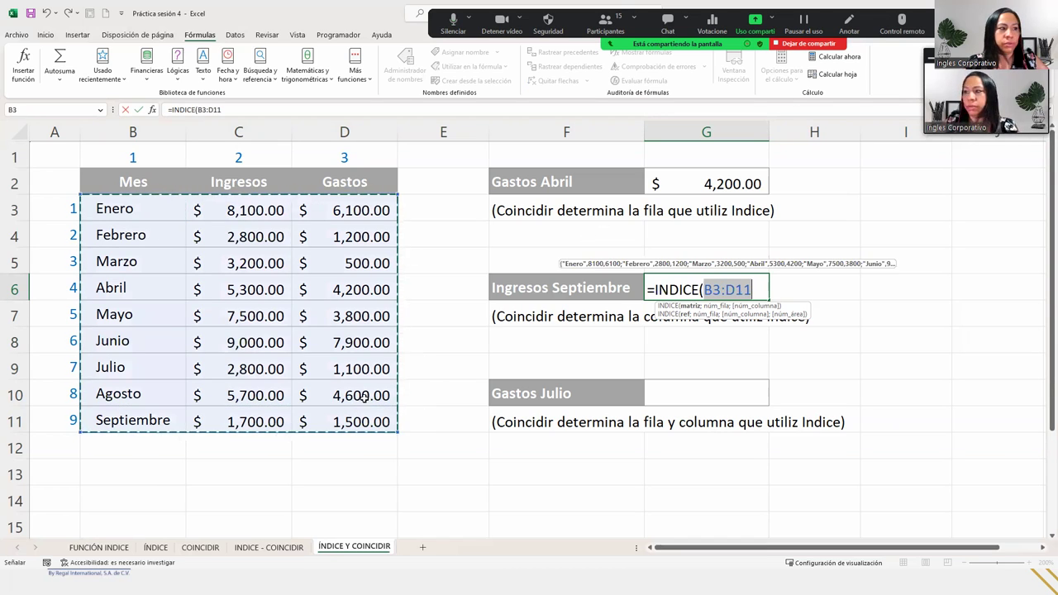
click(766, 289)
click(766, 290)
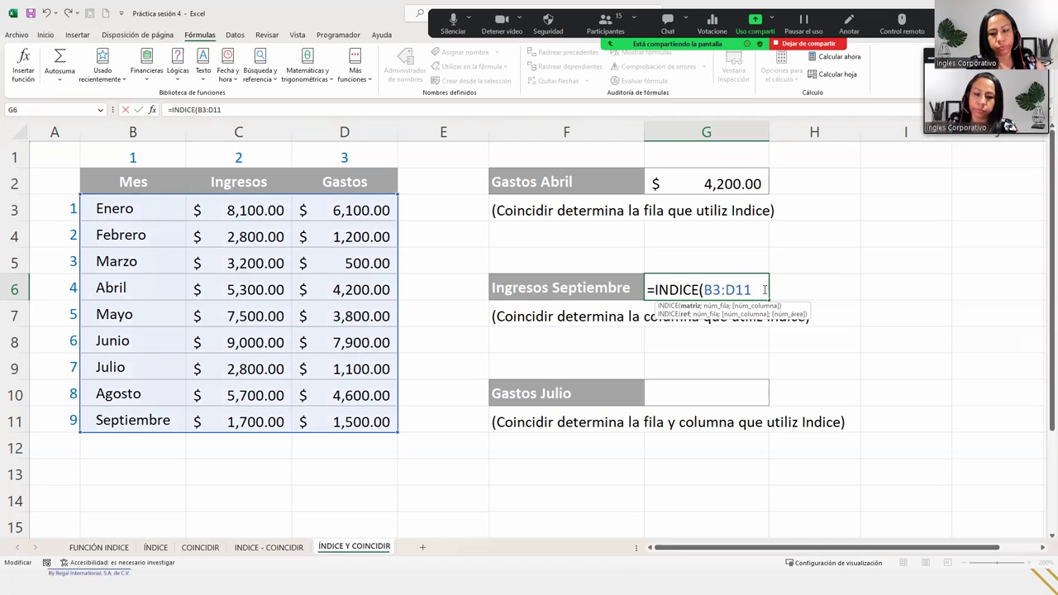
text(;)
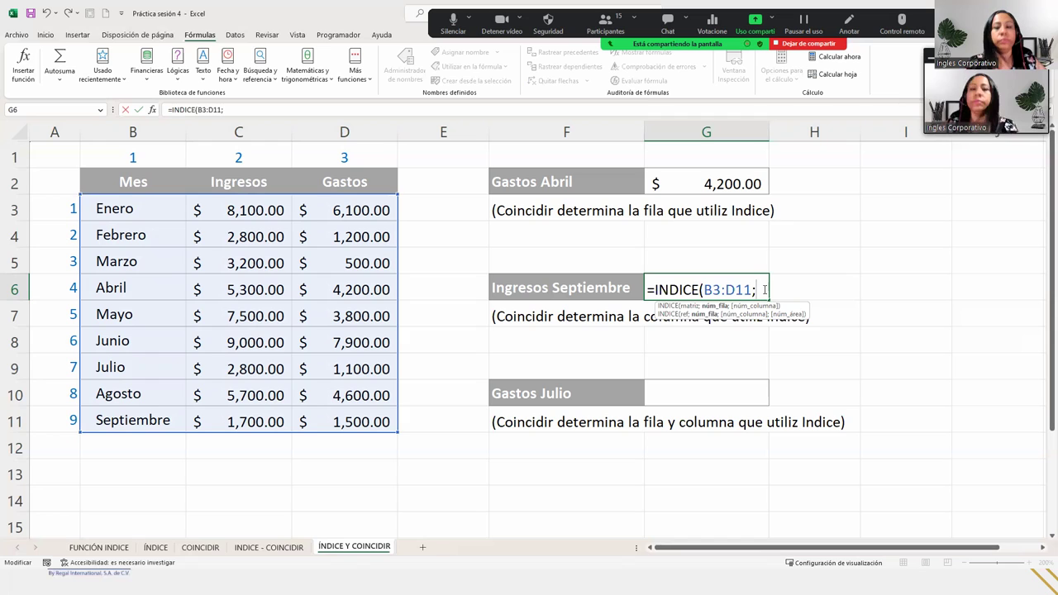
text(9;)
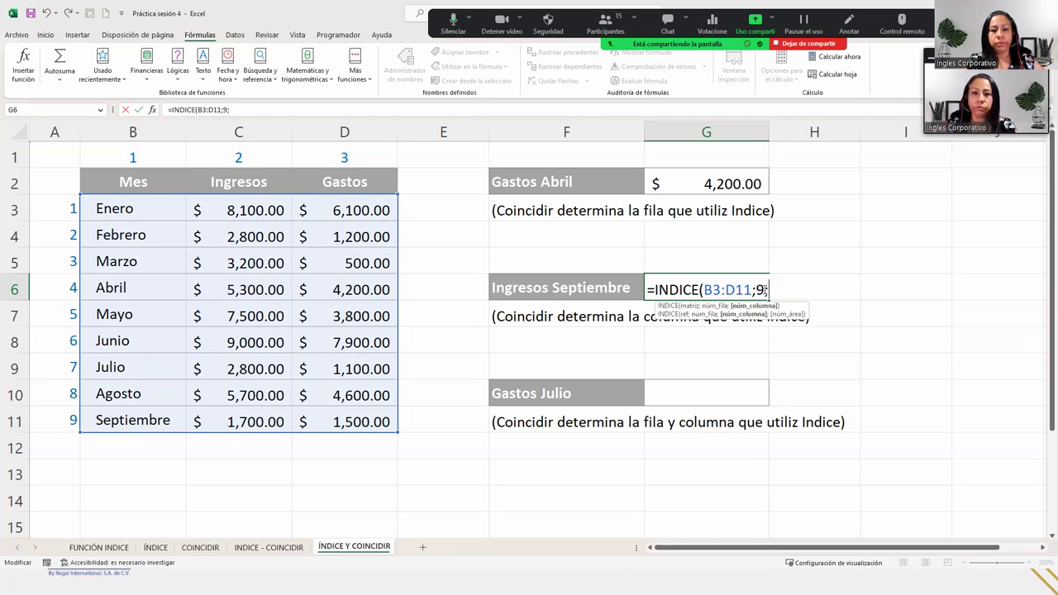
Step: Nest a COINCIDIR function as the column argument of the G6 formula, with "Ingresos" as its lookup value
text(coin)
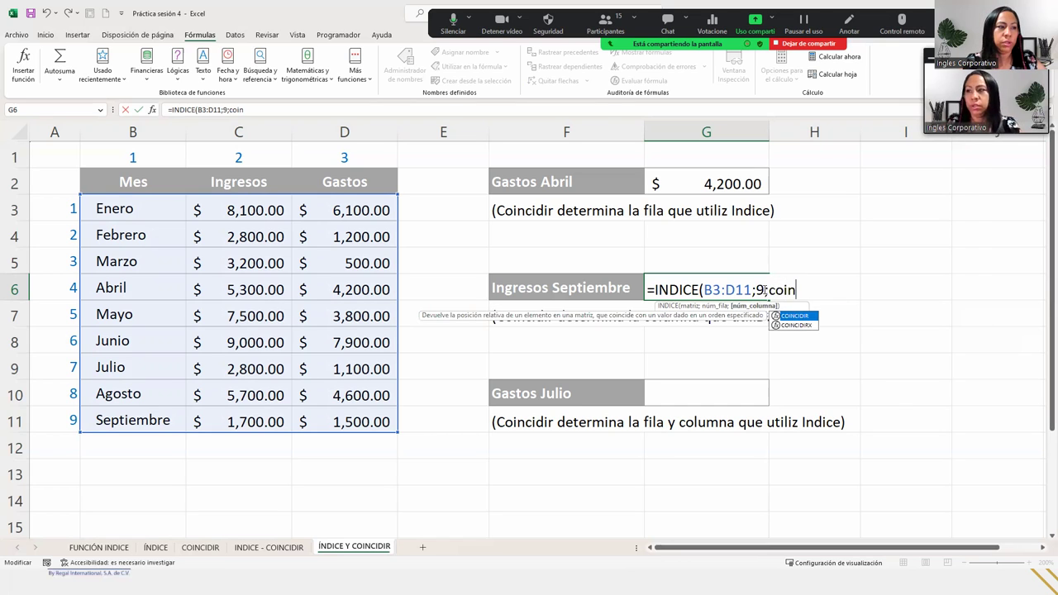
key(Tab)
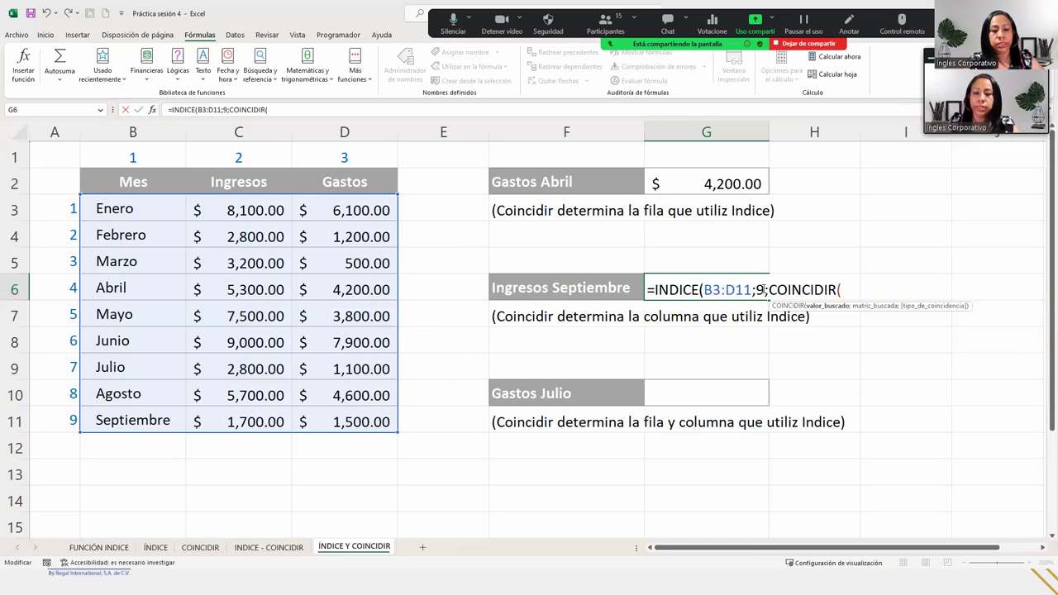
text("Ingr)
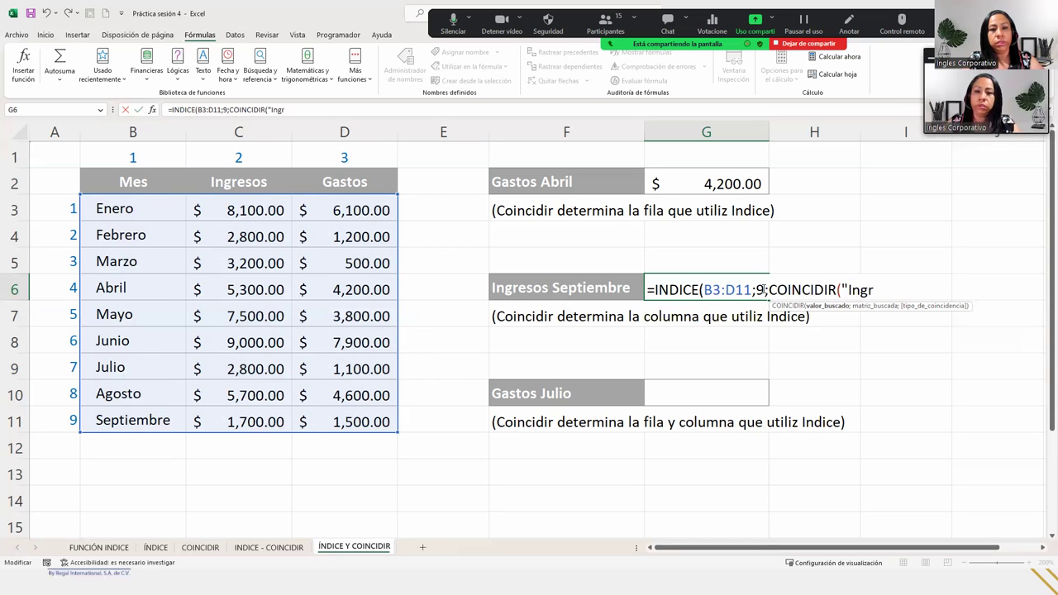
text(esos)
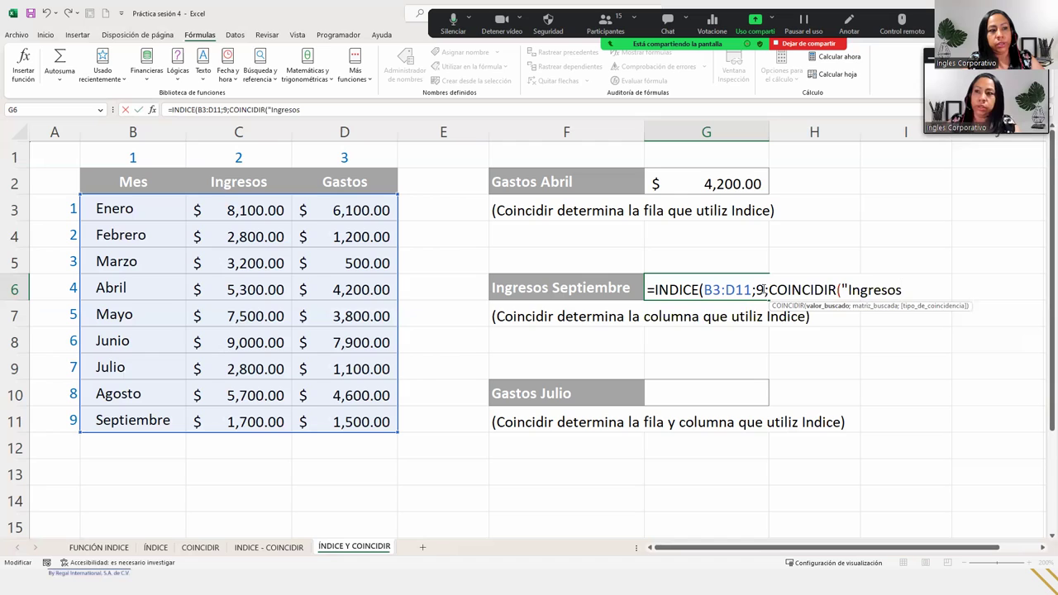
text(")
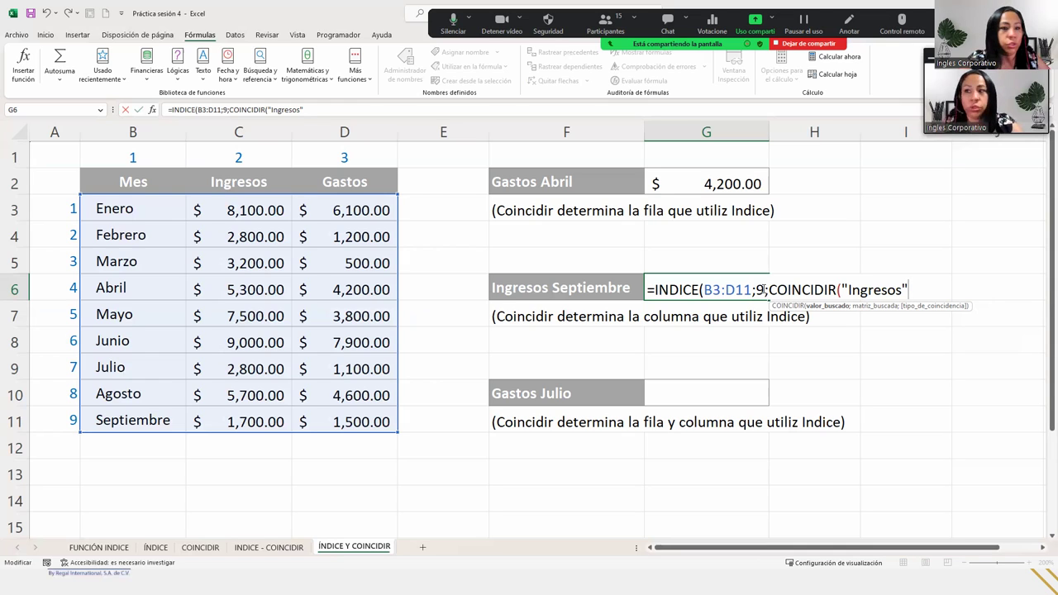
text(;)
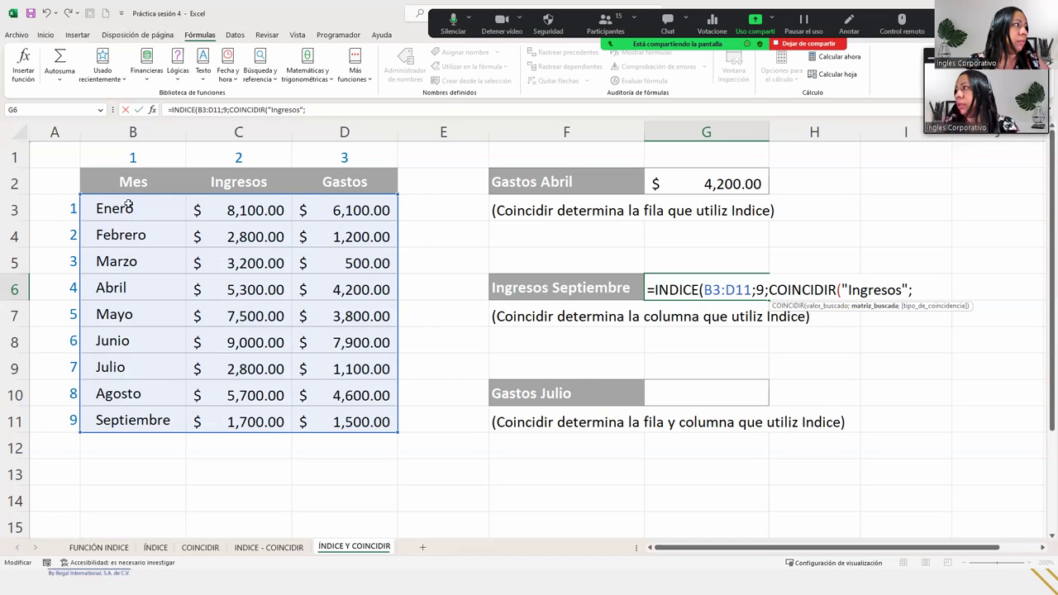
Step: Set COINCIDIR's lookup range to headers B2:D2 with match type 0 and complete the Ingresos Septiembre formula in G6
click(114, 179)
drag(275, 186, 394, 183)
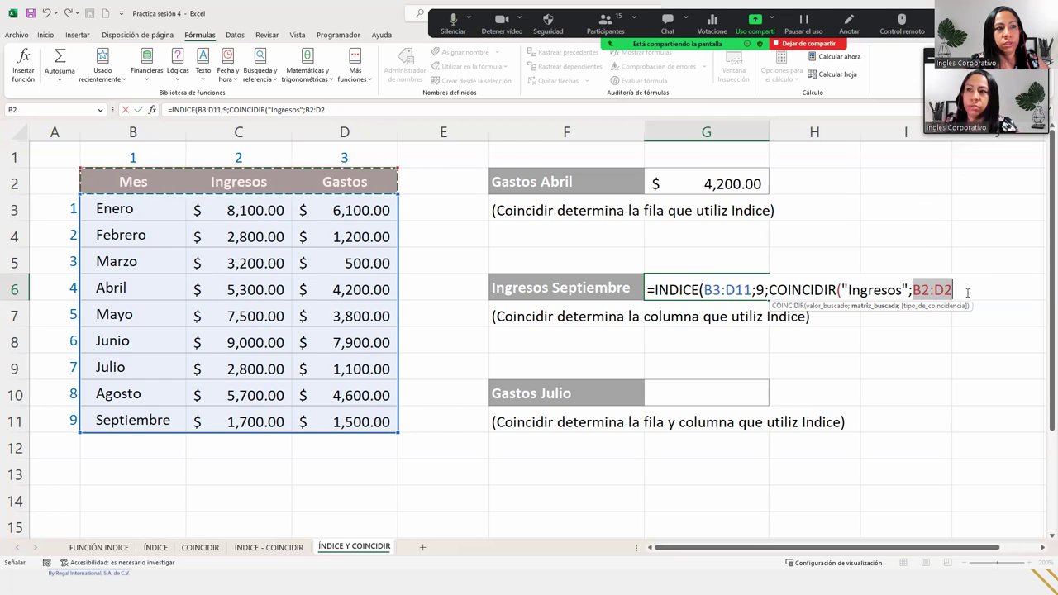
text(;)
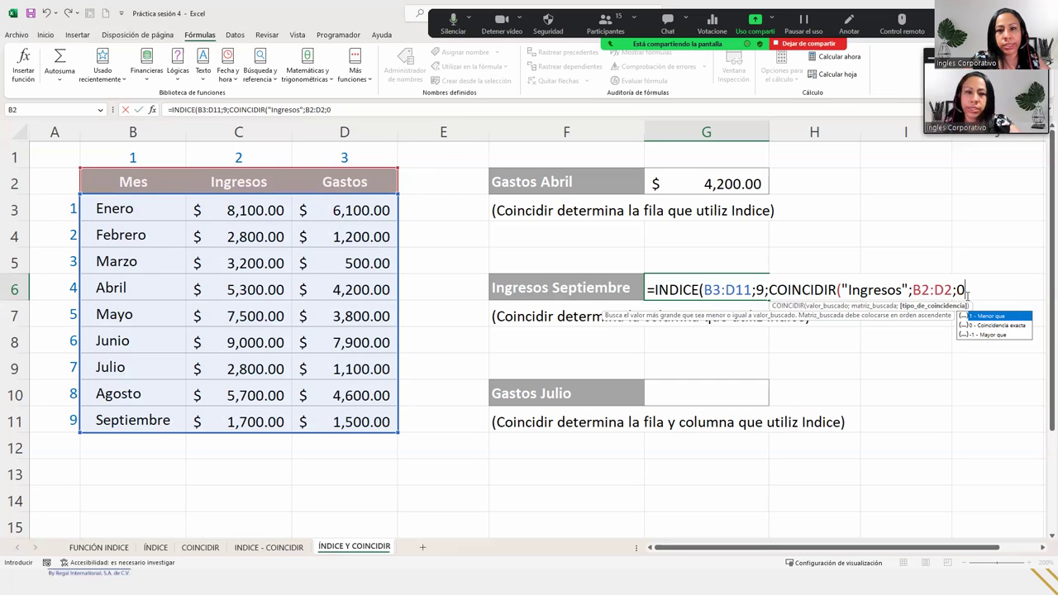
text(0))
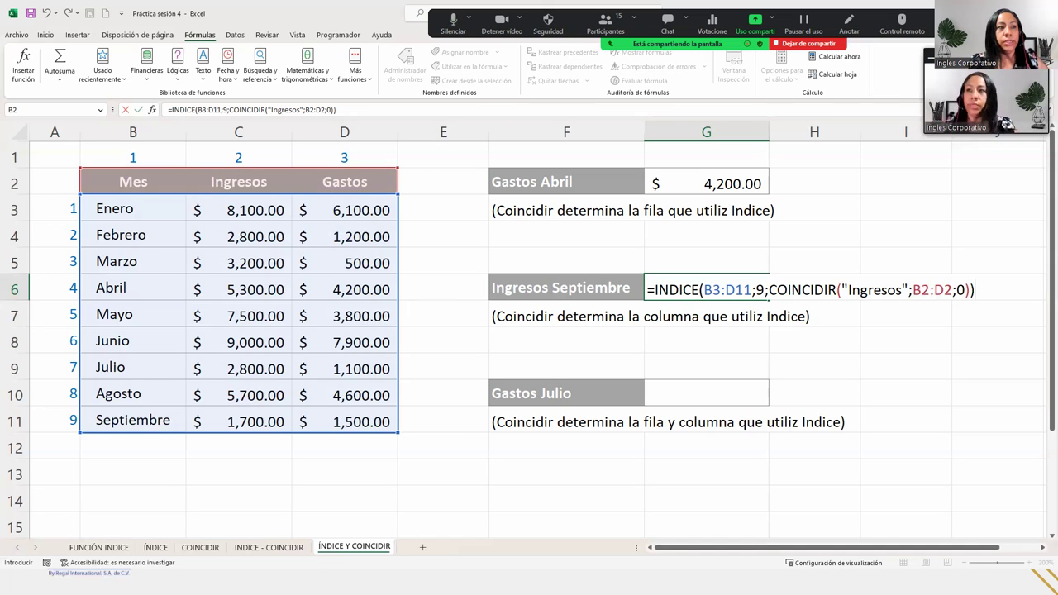
key(Return)
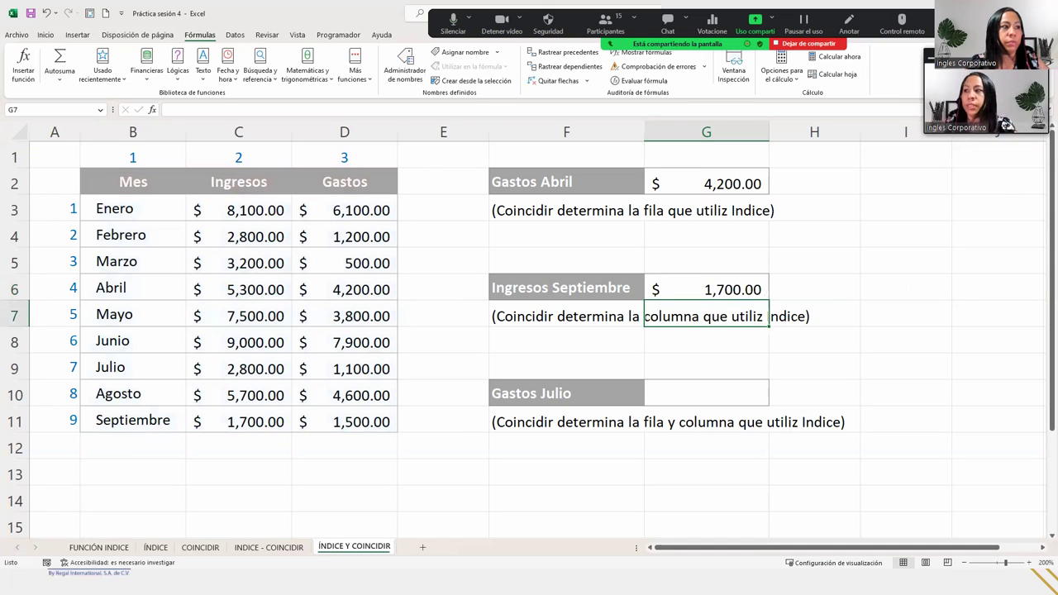
Step: Check the Ingresos Septiembre result in G6 against the intersection of the Ingresos column and the Septiembre row
click(708, 287)
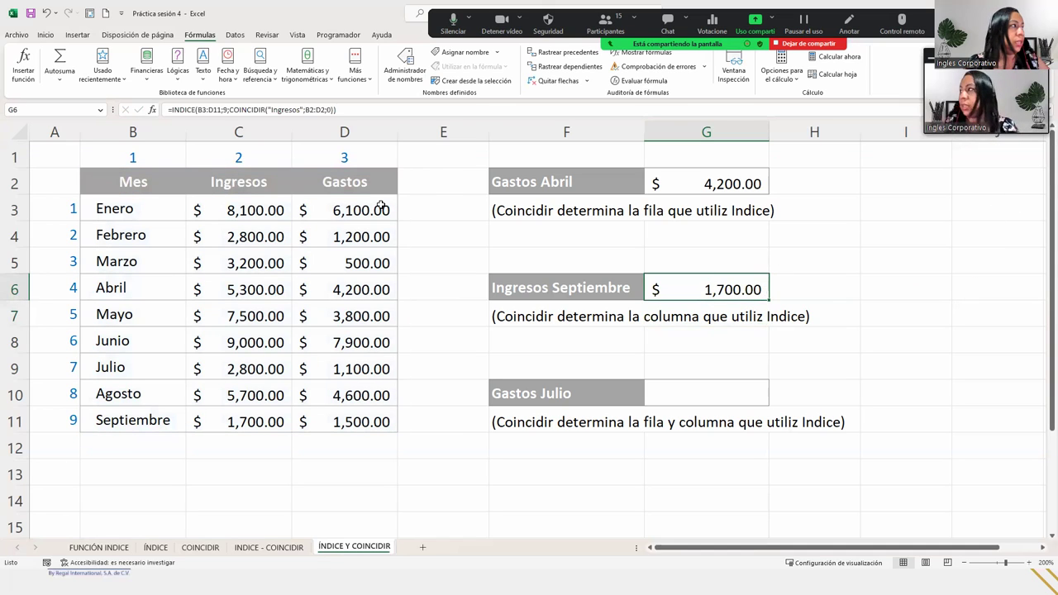
click(218, 131)
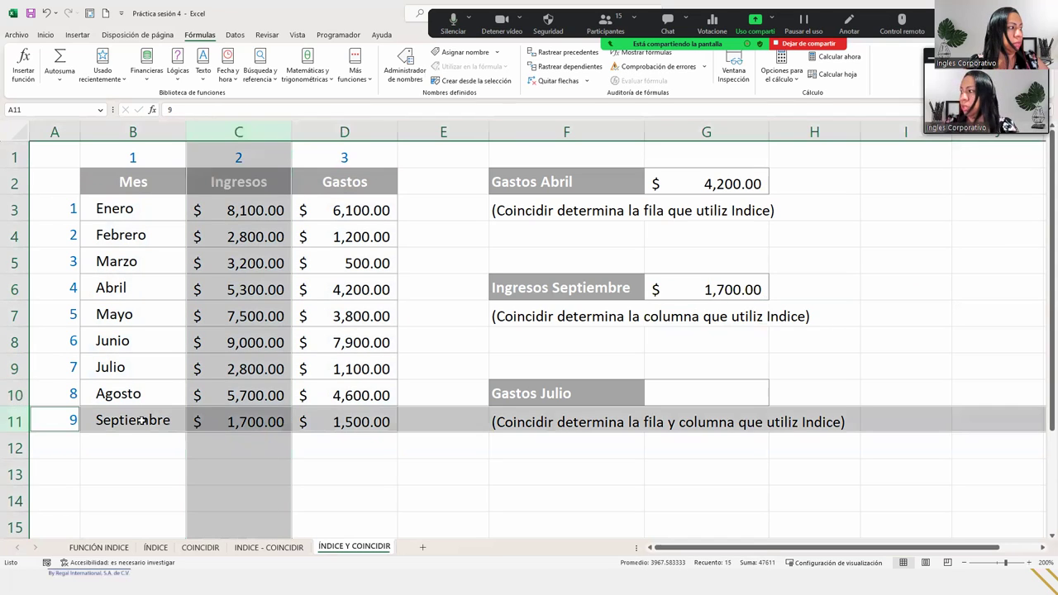
ctrl+click(210, 424)
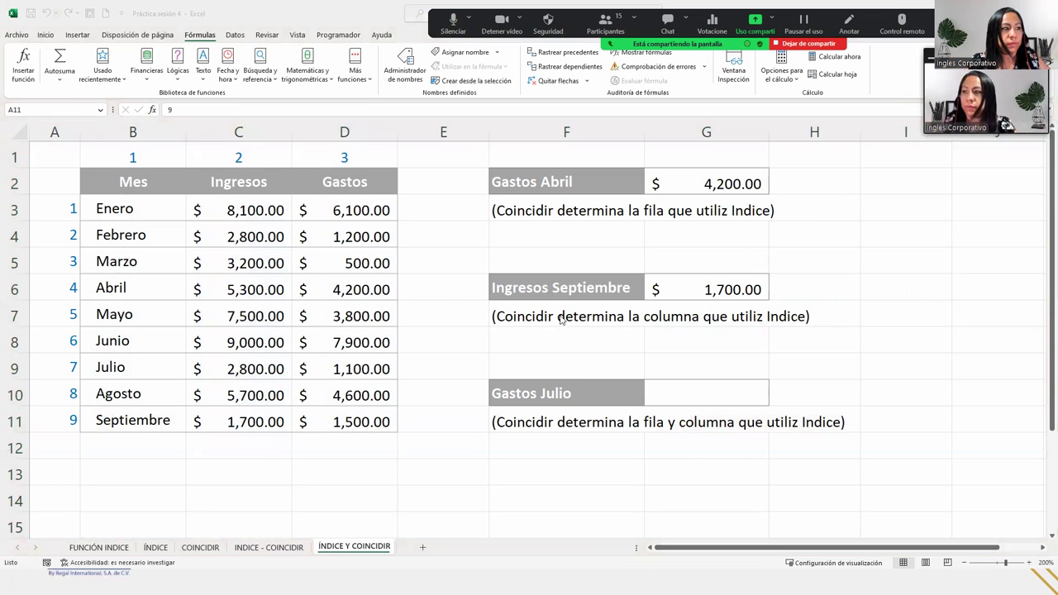
Step: Start an INDICE formula in G10 for Gastos Julio with B3:D11 as the matrix
click(710, 388)
click(711, 389)
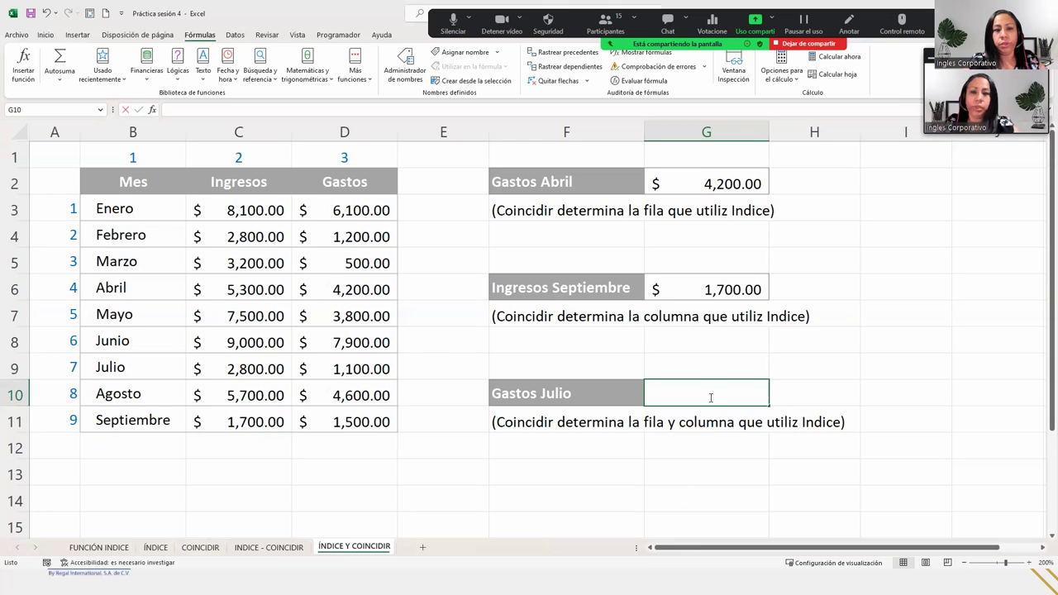
text(=in)
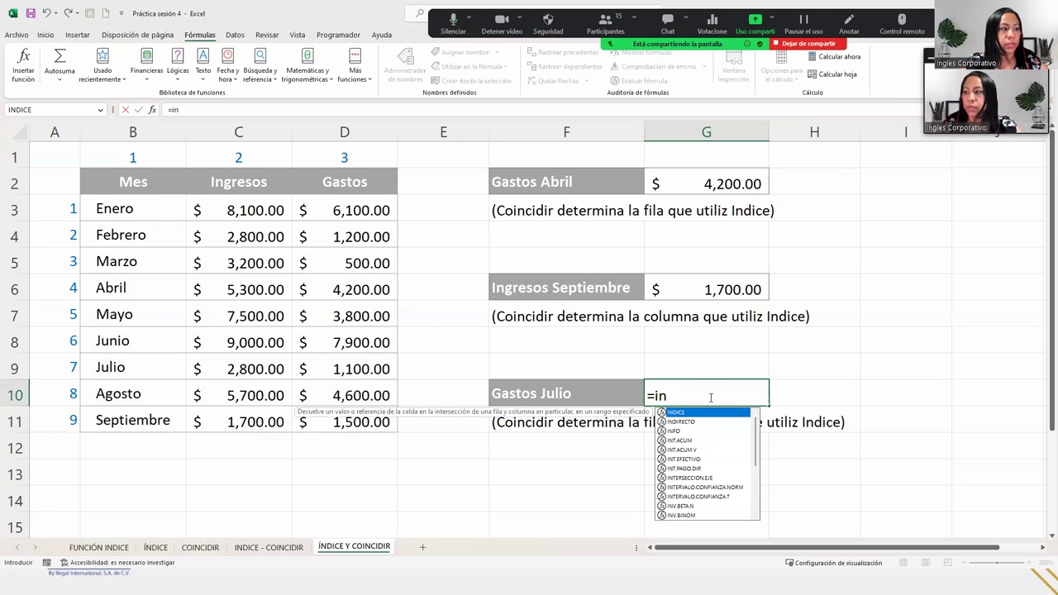
text(d)
key(Tab)
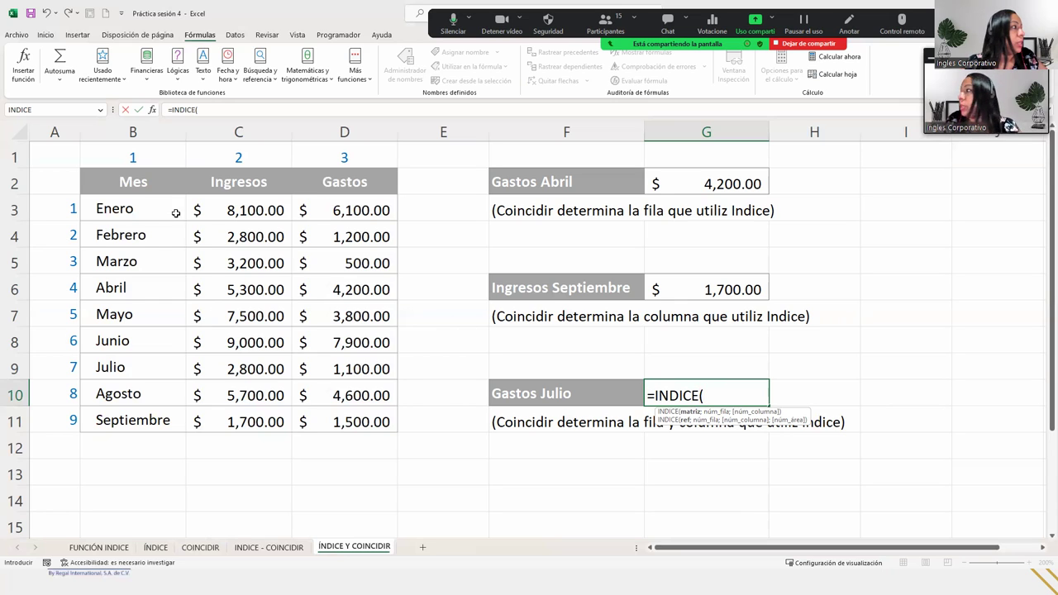
drag(146, 203, 330, 417)
text(;)
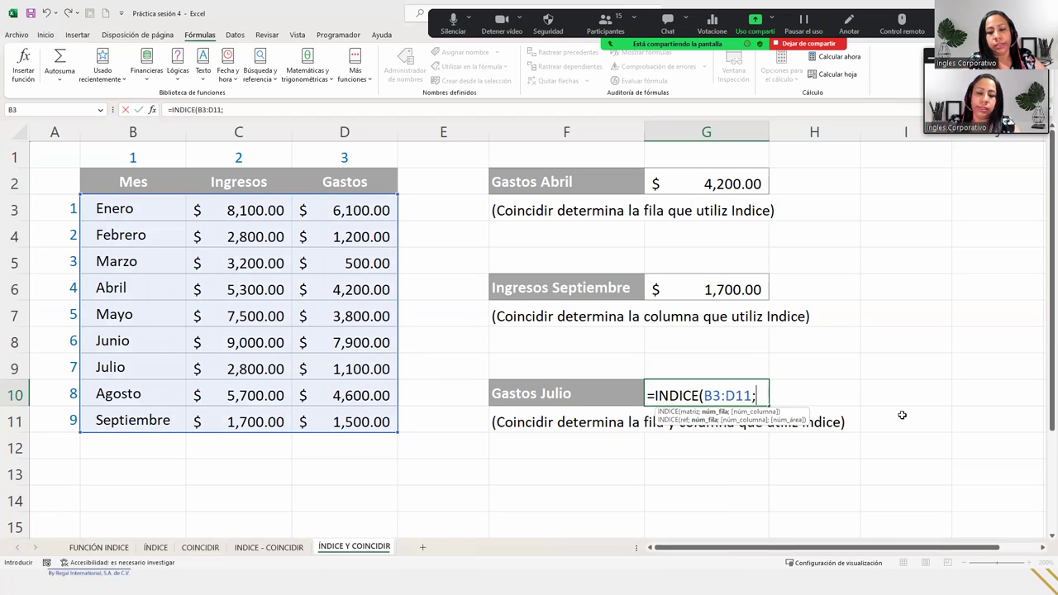
Step: Nest COINCIDIR as the row argument in G10, looking up "Julio" in B3:B11 with match type 0
text(coin)
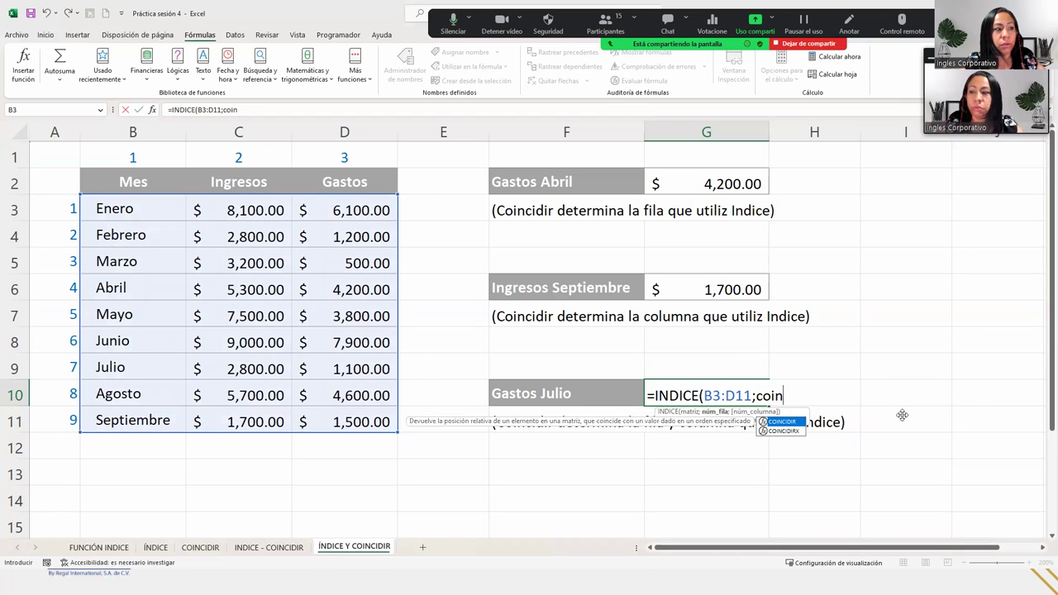
key(Tab)
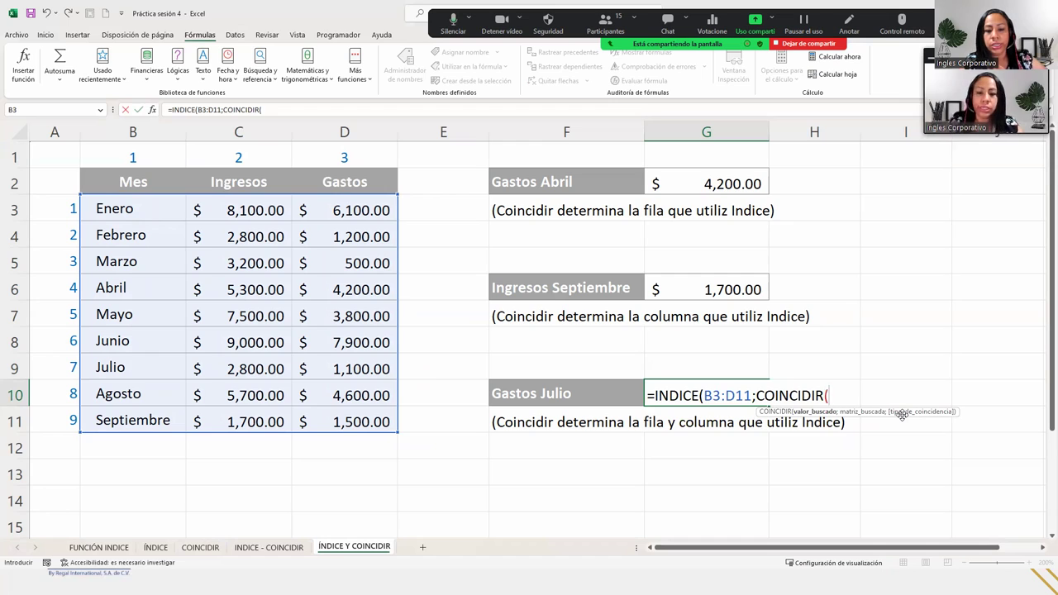
text("Julio)
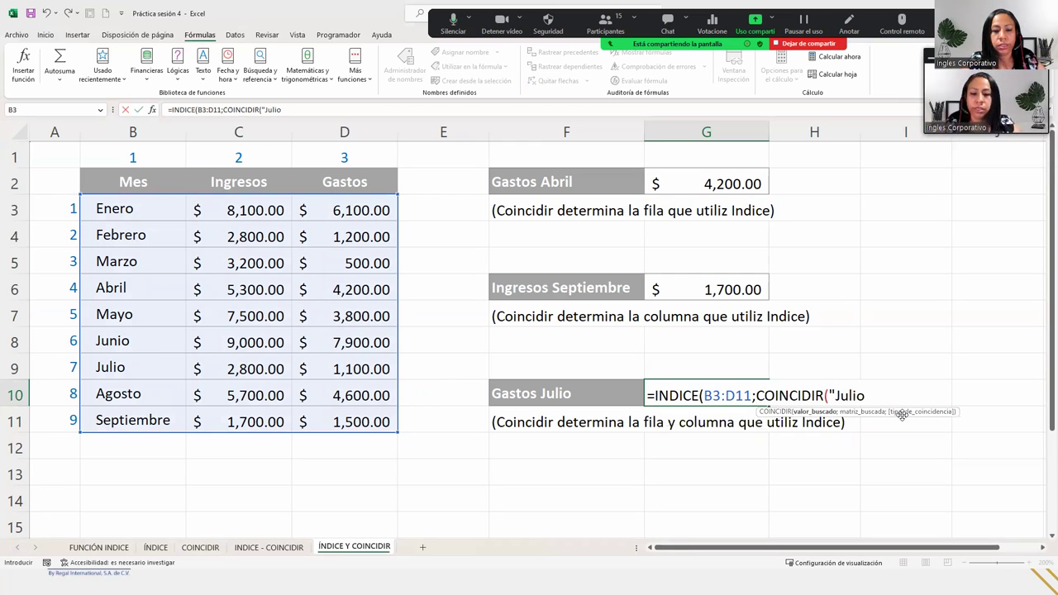
text(";)
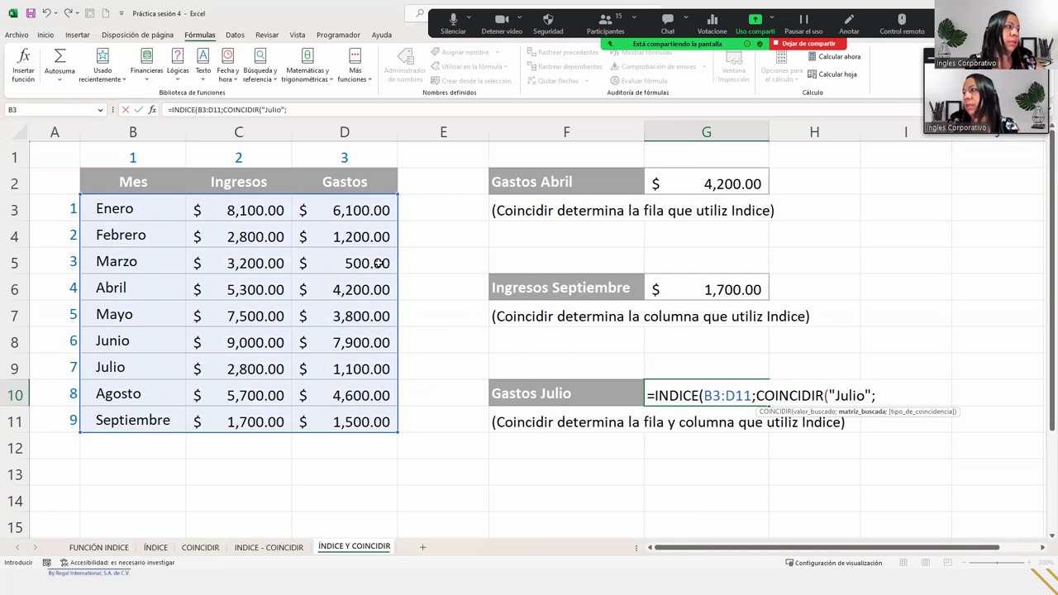
drag(153, 209, 146, 419)
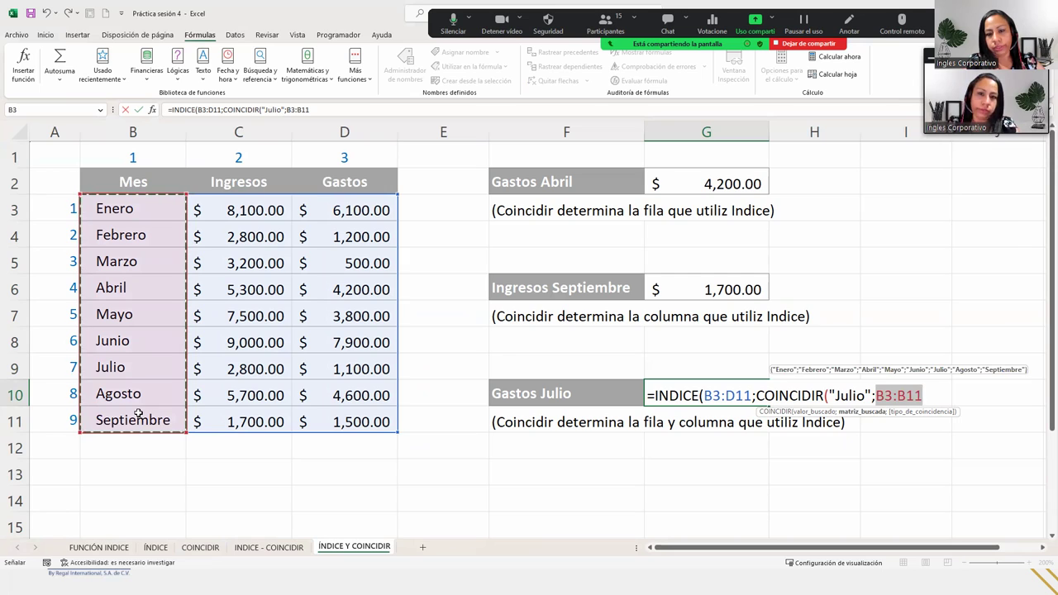
text(;0)
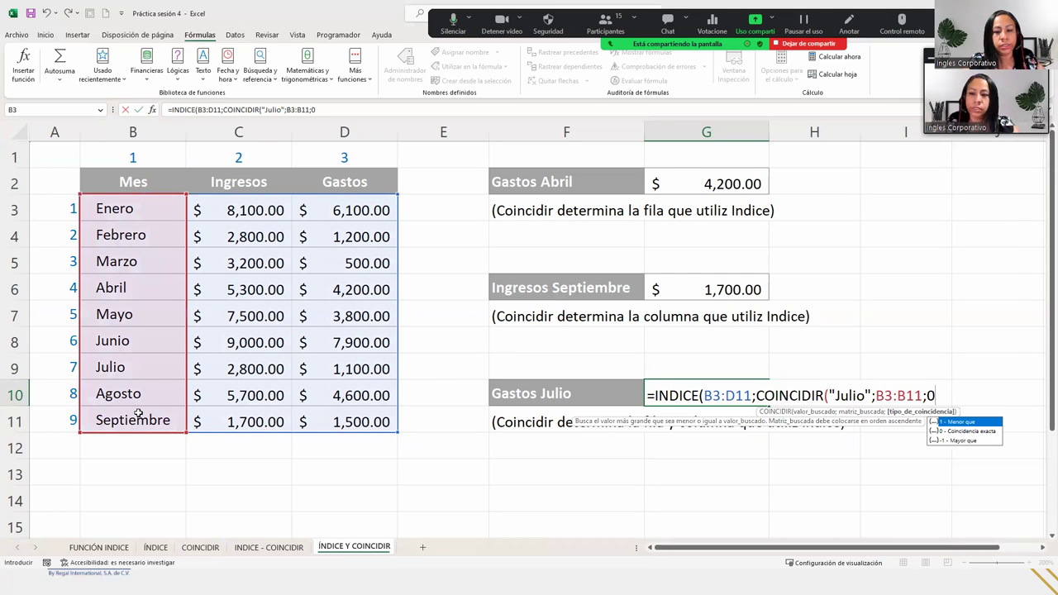
text())
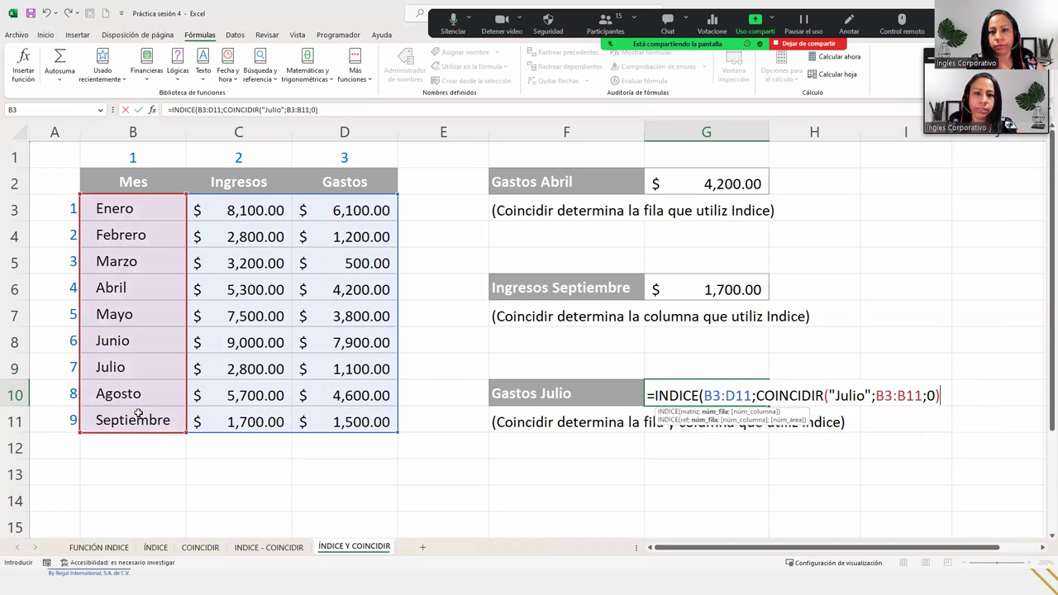
Step: Nest COINCIDIR as the column argument, looking up "Gastos" in B2:D2 with match type 0, and complete the G10 formula
text(;)
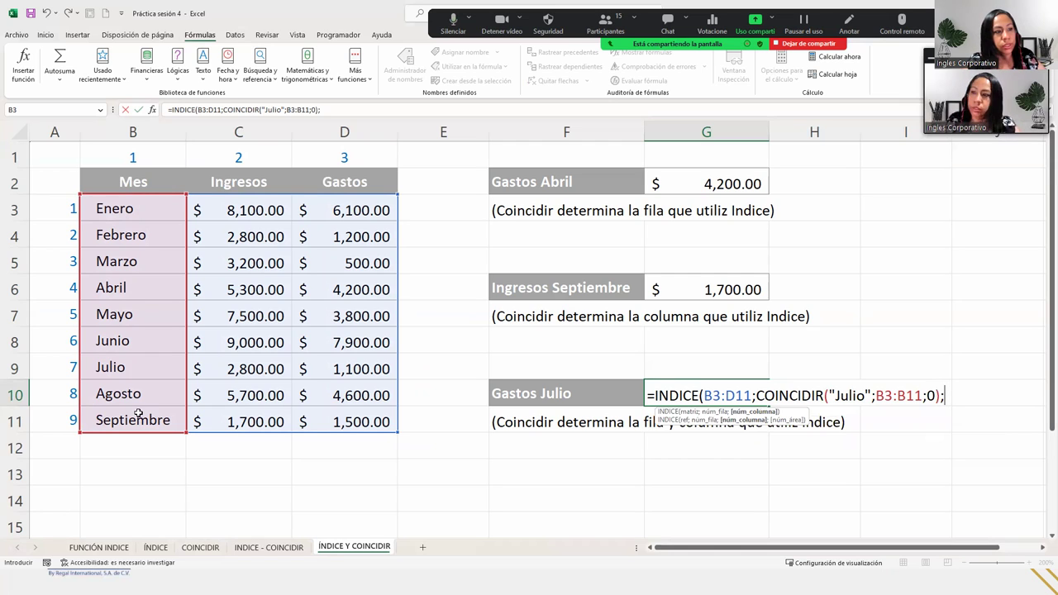
text(coi)
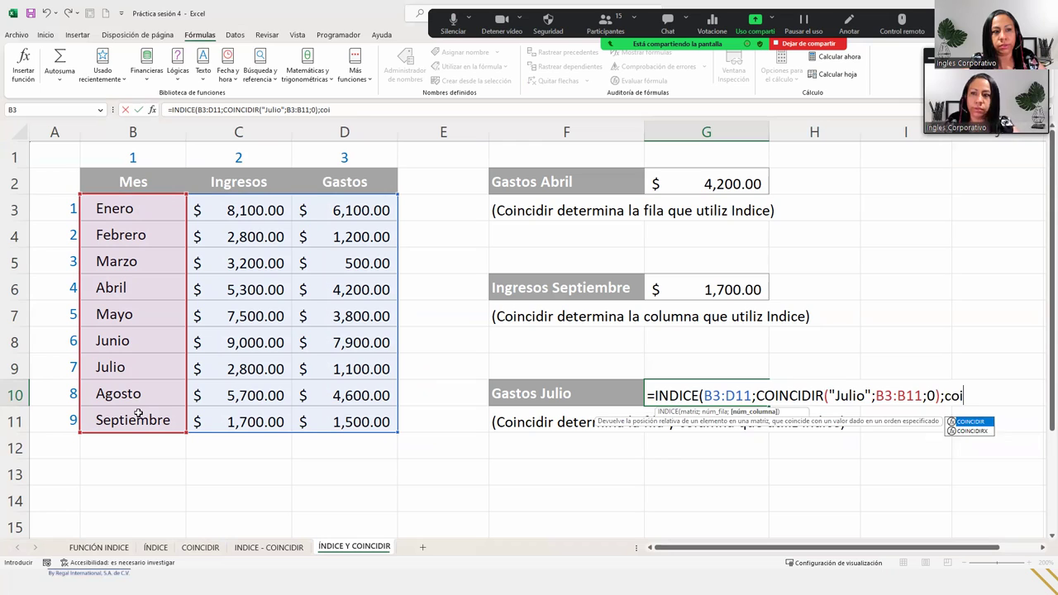
key(Tab)
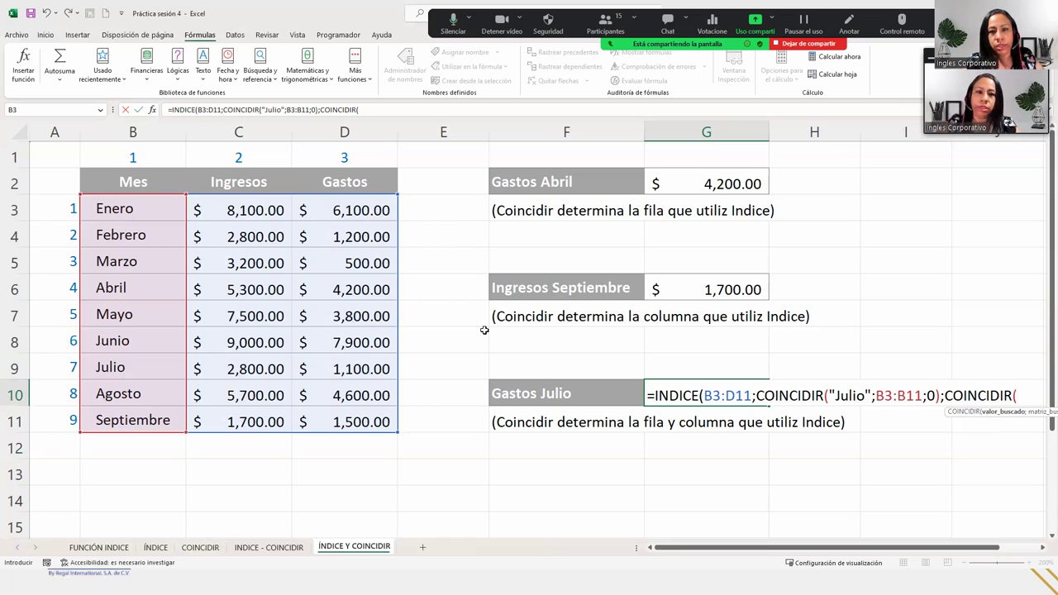
text(")
text(Gastos")
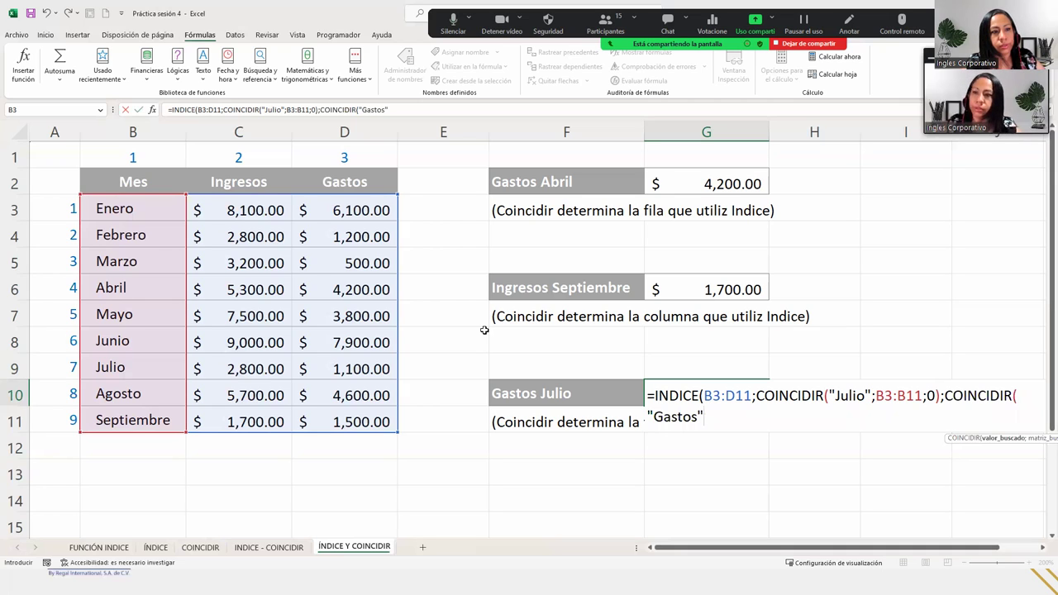
text(;)
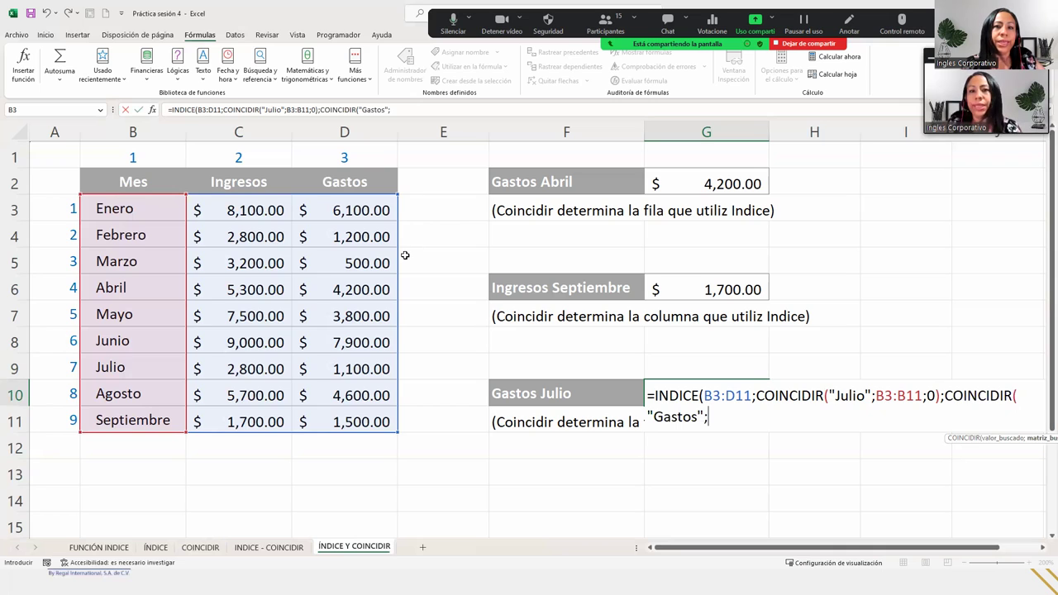
drag(156, 176, 335, 186)
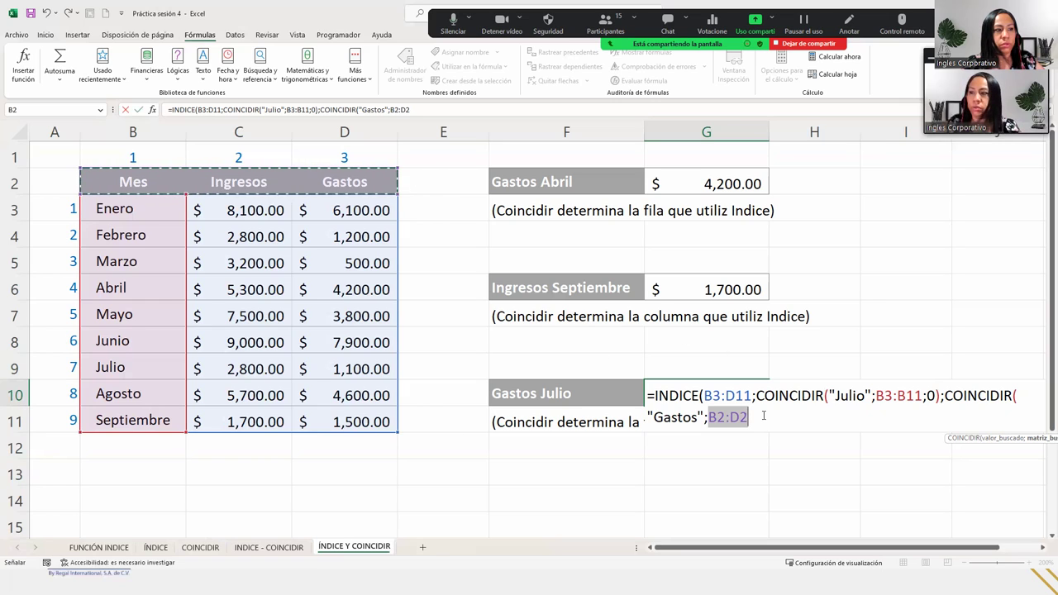
text(;0)))
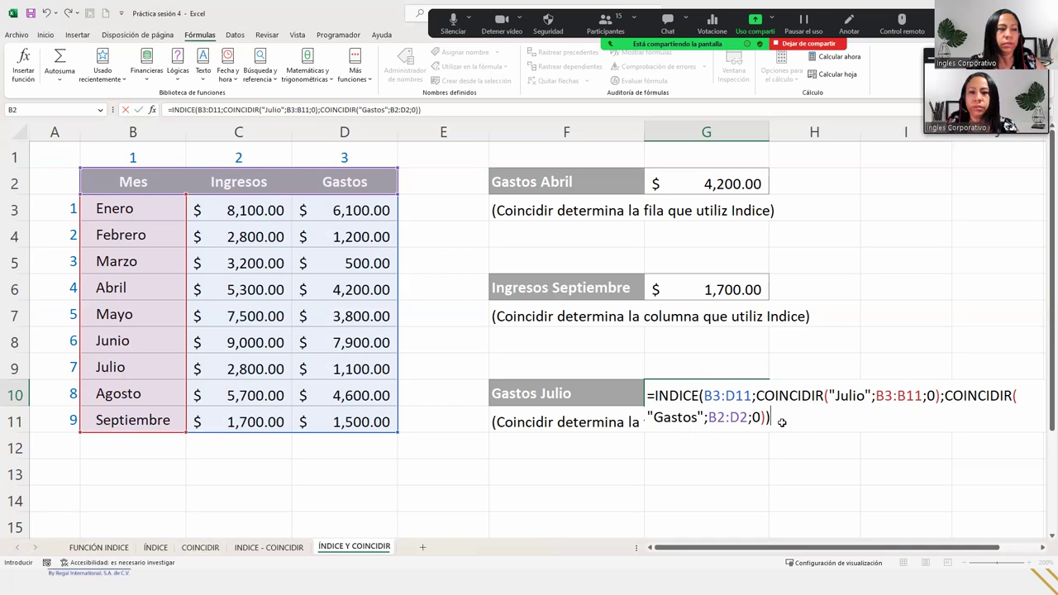
key(Return)
Step: Check the Gastos Julio result in G10 against the intersection of the Julio row and the Gastos column
click(711, 395)
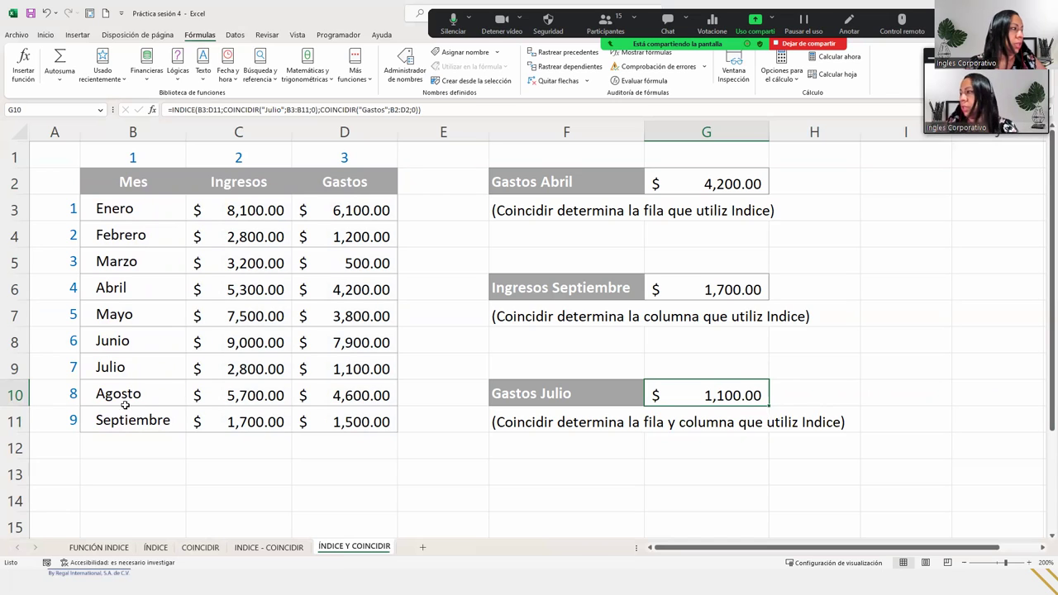
click(13, 365)
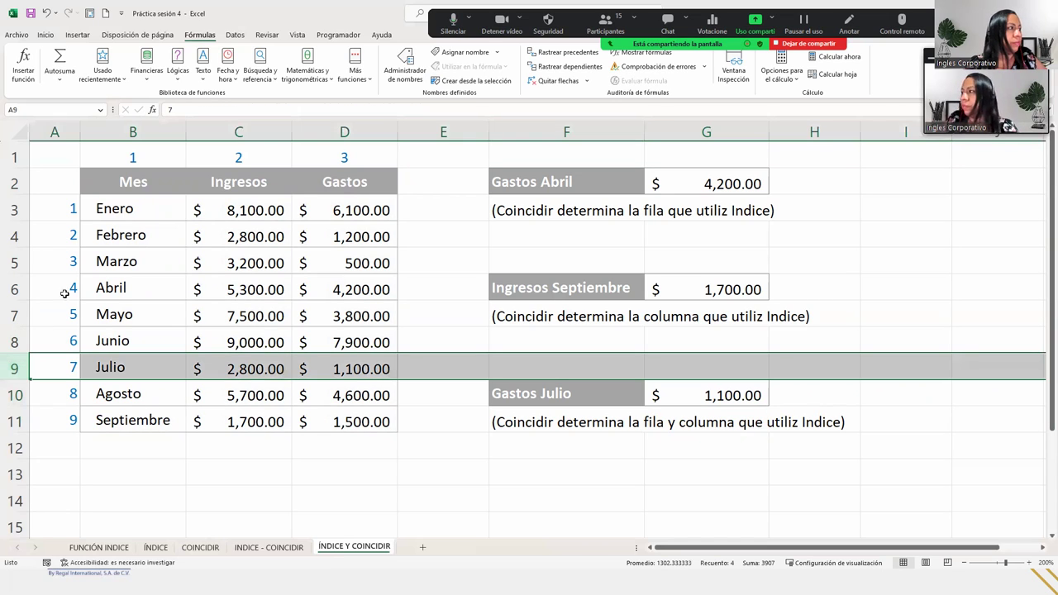
ctrl+click(350, 124)
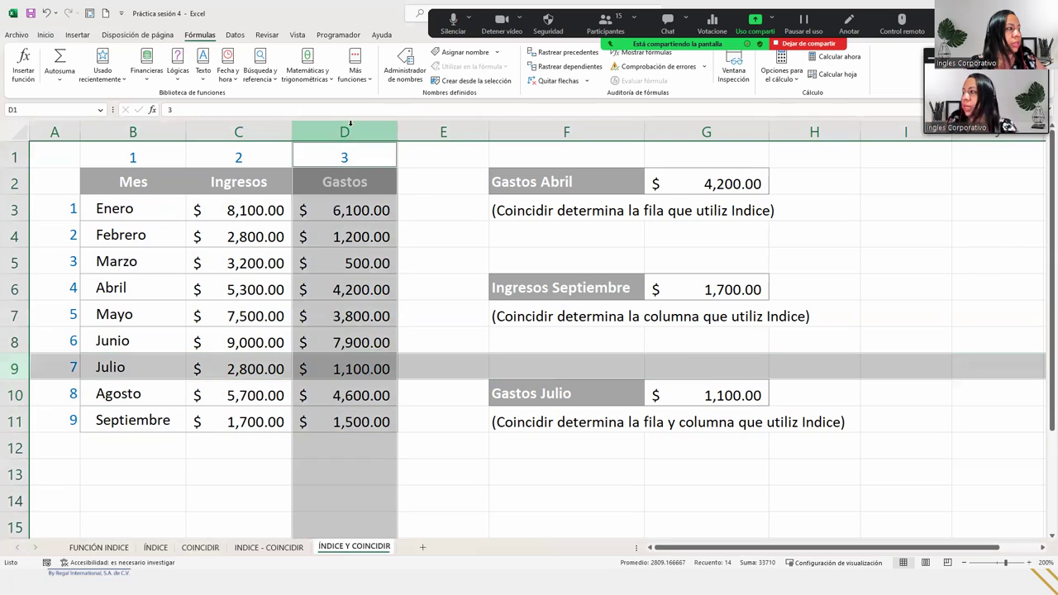
ctrl+click(349, 369)
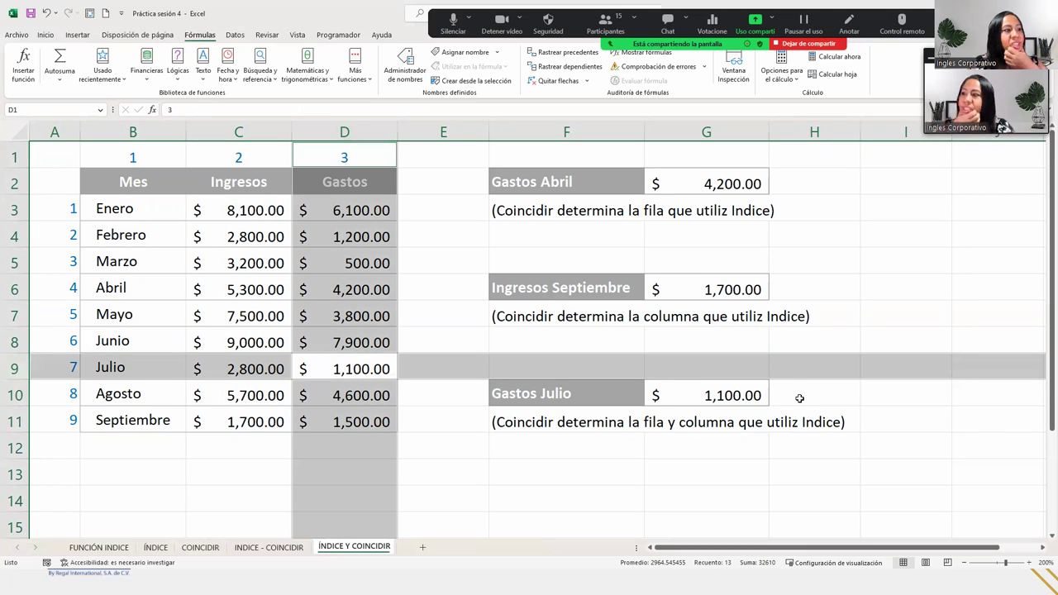
click(750, 400)
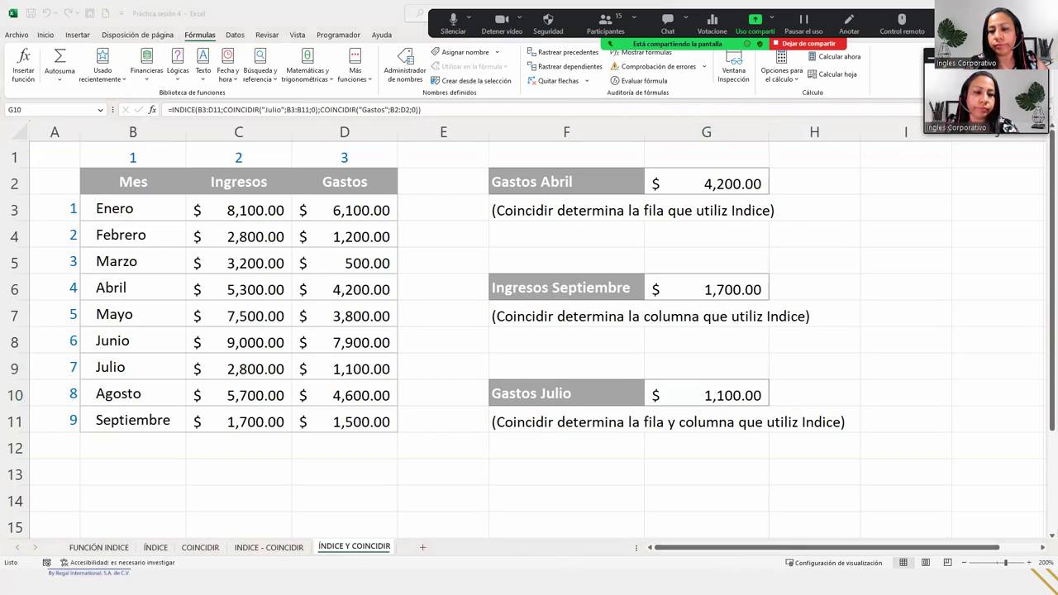
Step: Switch to the slide presentation and advance to the Cierre y Conclusiones slide
key(alt+Tab)
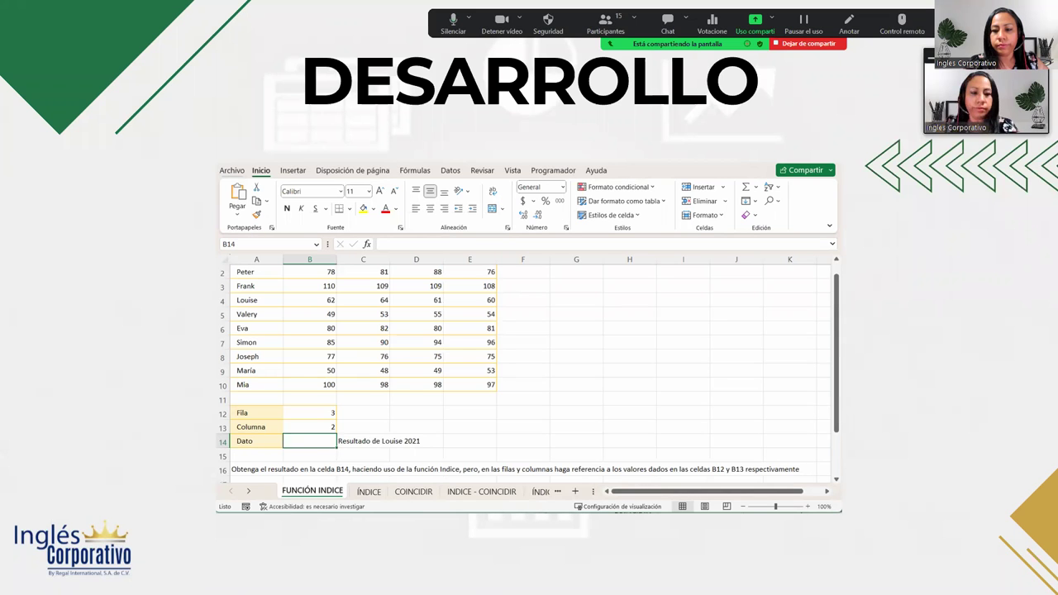
key(Right)
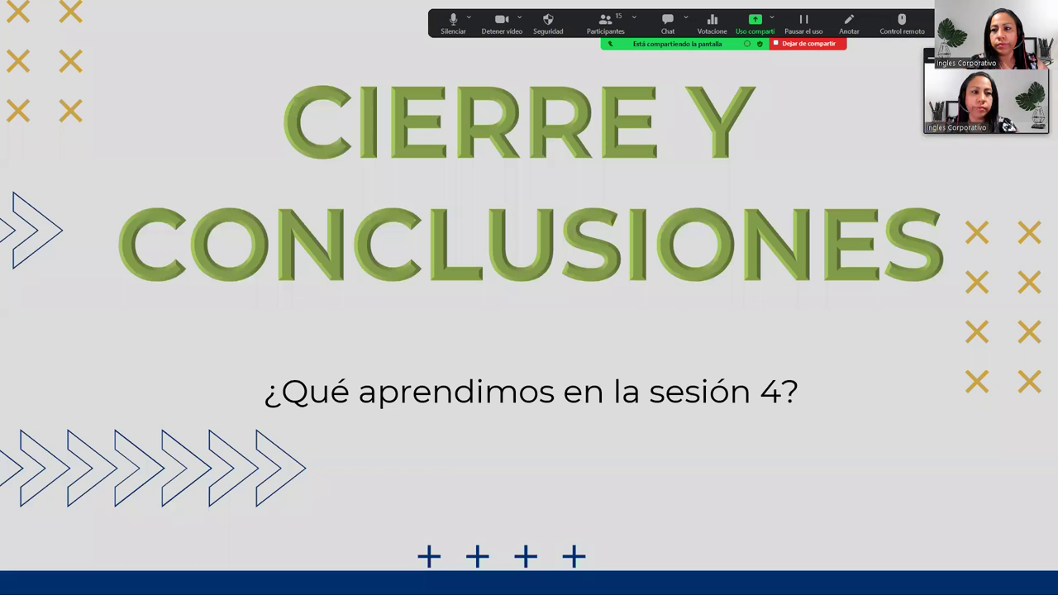